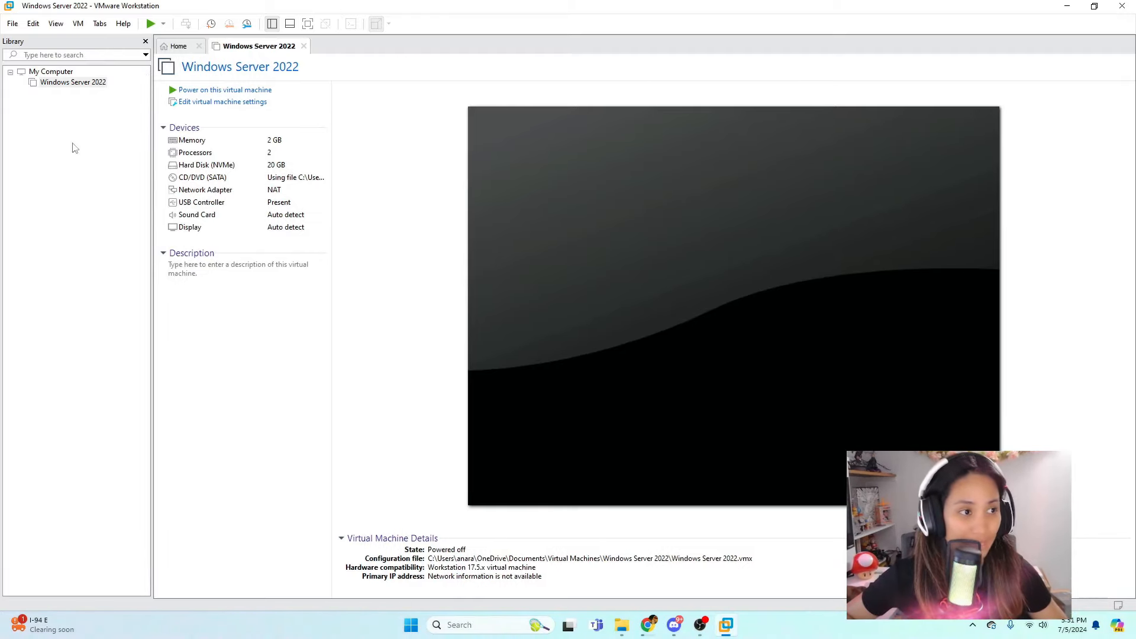
# Start a Typical new virtual machine, install the OS later, with guest version Windows 10 x64.
pyautogui.click(178, 45)
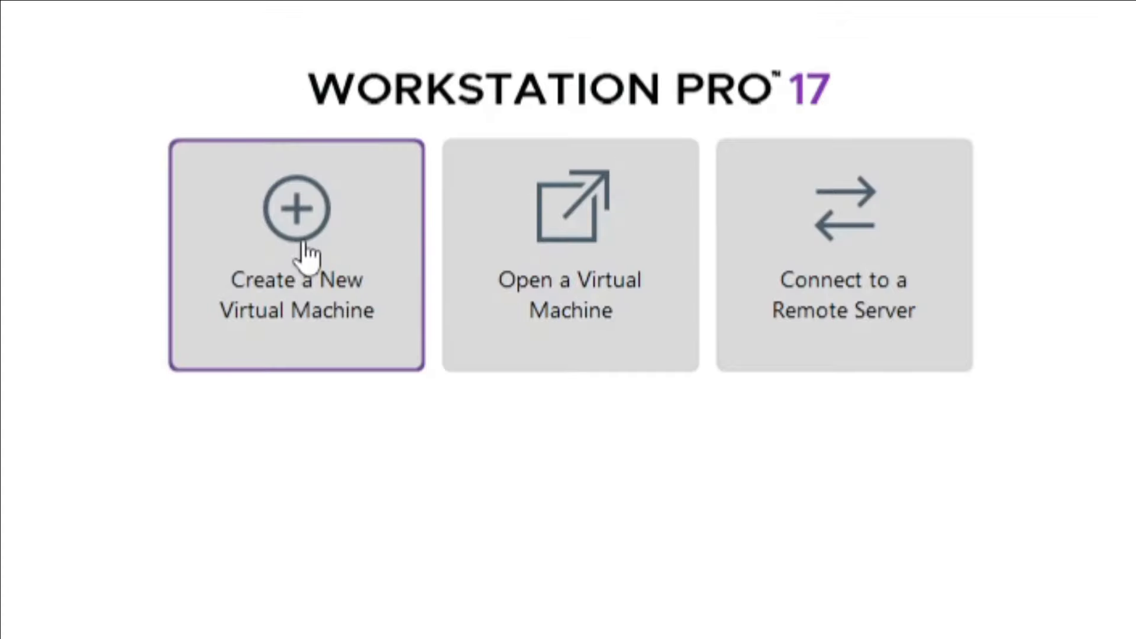
pyautogui.click(305, 247)
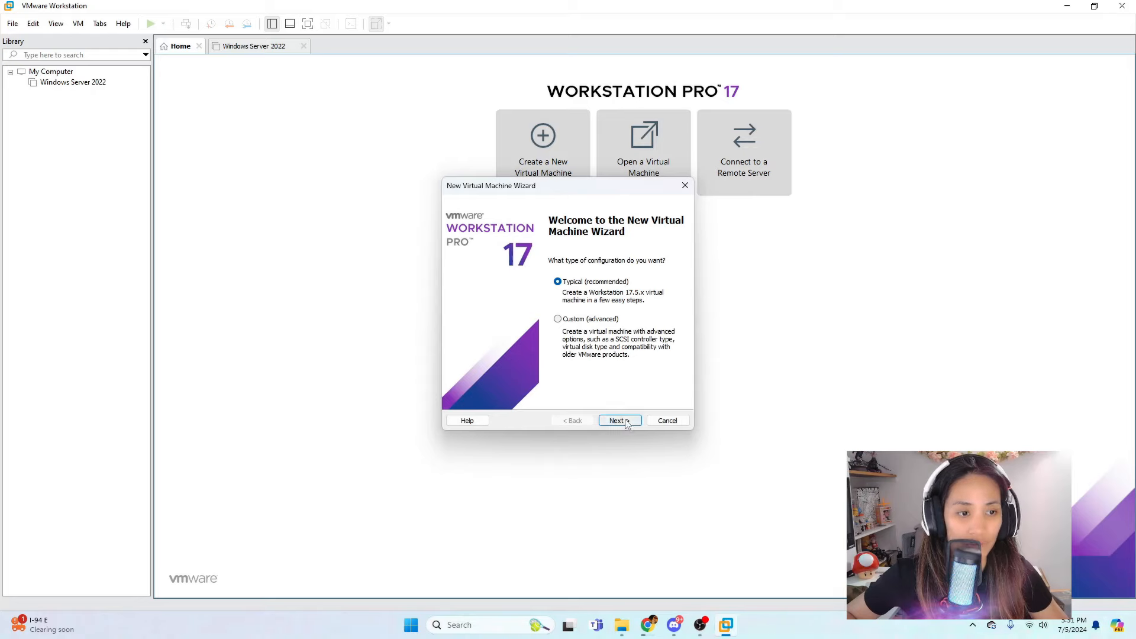
pyautogui.click(620, 420)
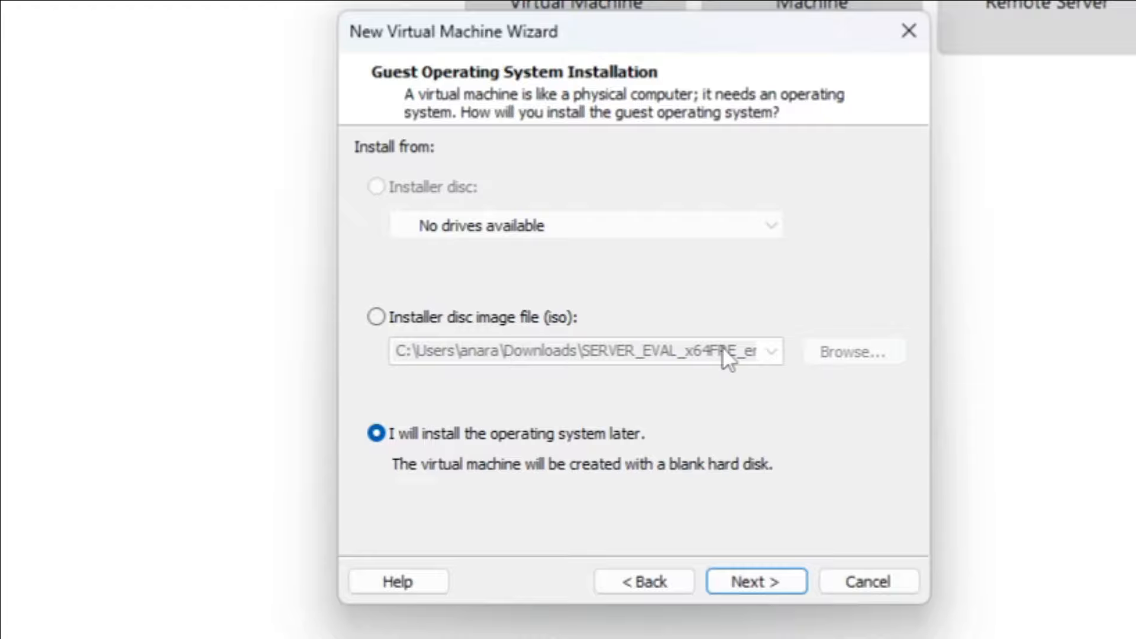
pyautogui.click(757, 583)
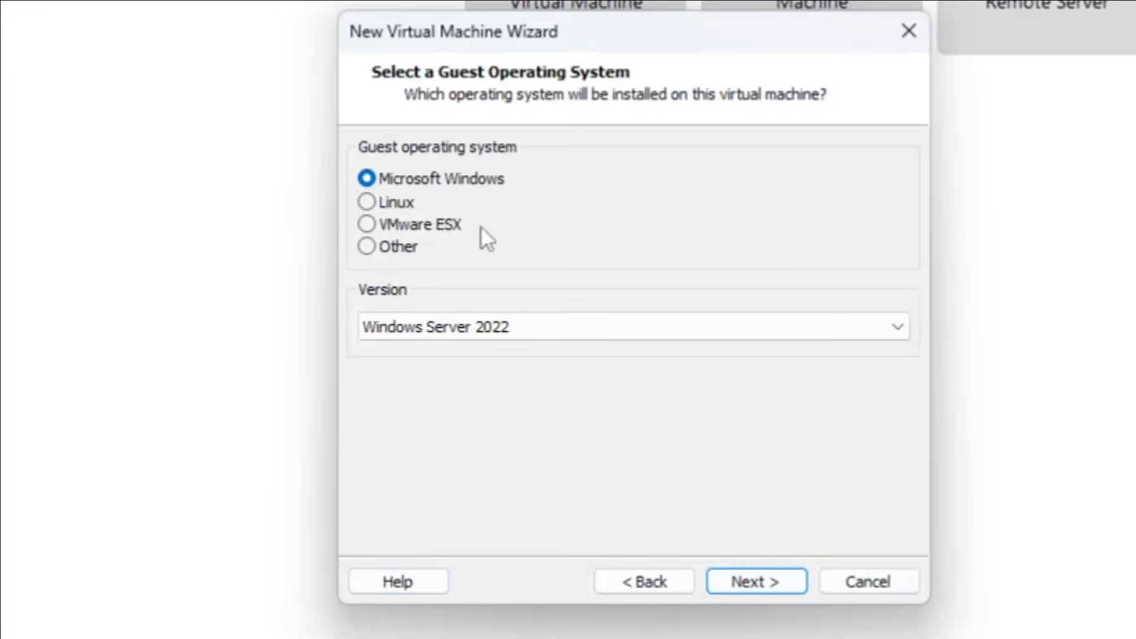
pyautogui.click(492, 329)
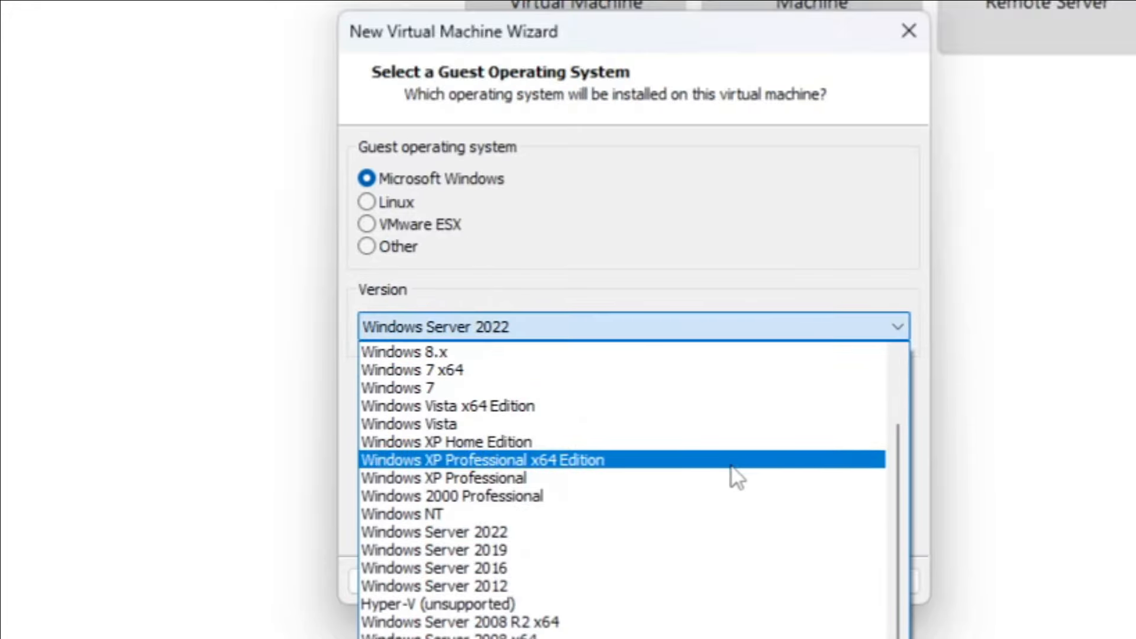
pyautogui.scroll(2, 610, 502)
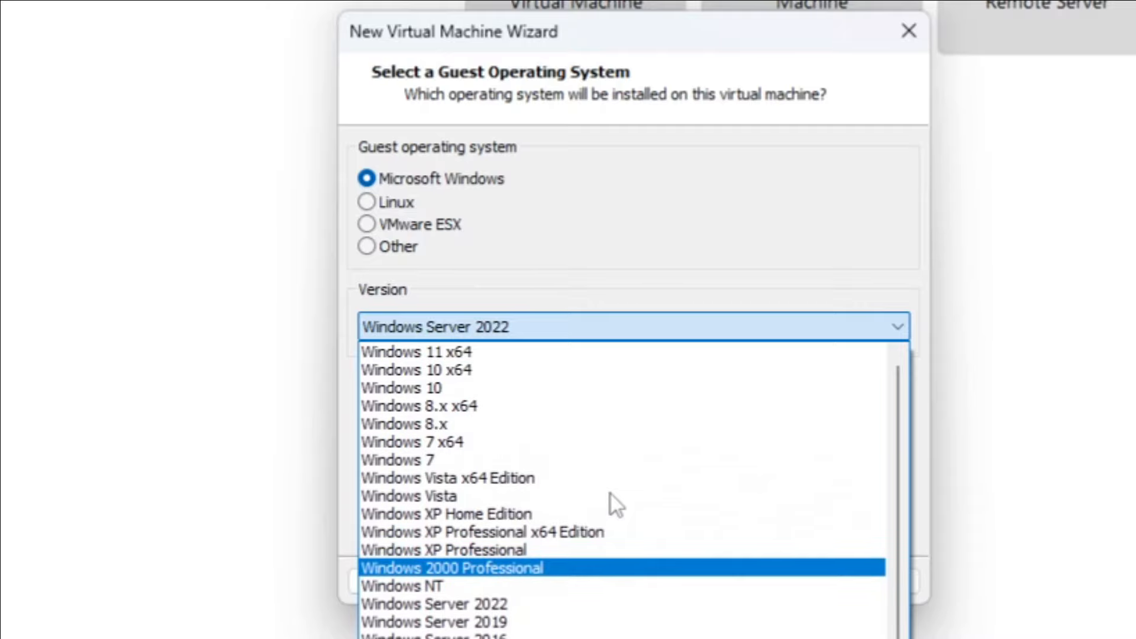
pyautogui.click(592, 370)
pyautogui.click(620, 420)
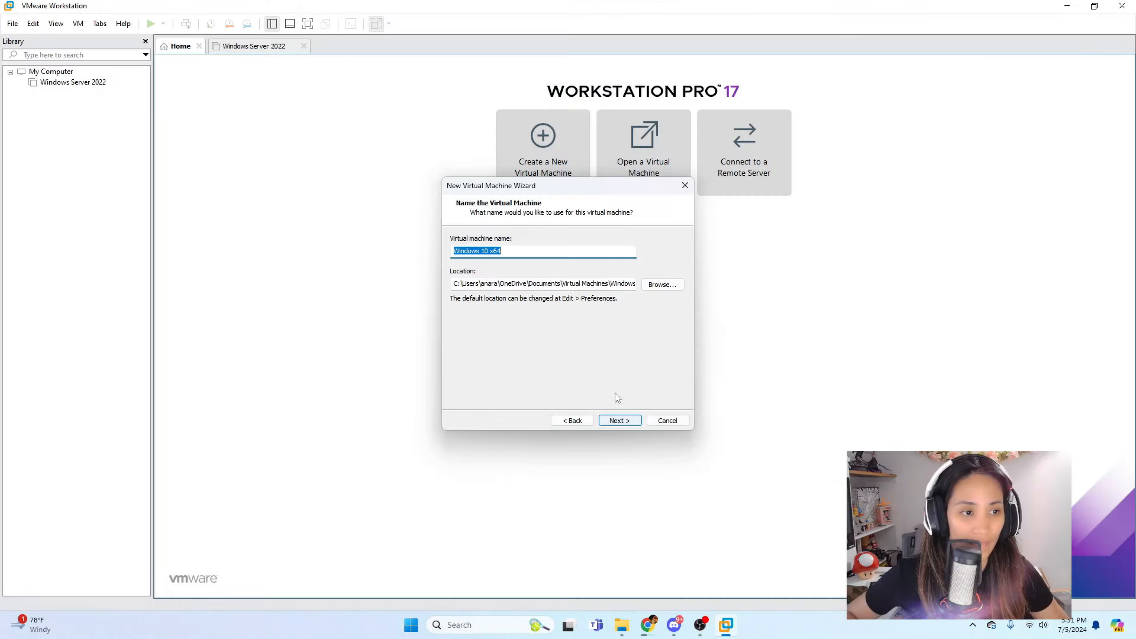
# Name the VM 'Windows 10 Enterprise', give it a 20 GB disk, and finish the wizard.
pyautogui.click(549, 255)
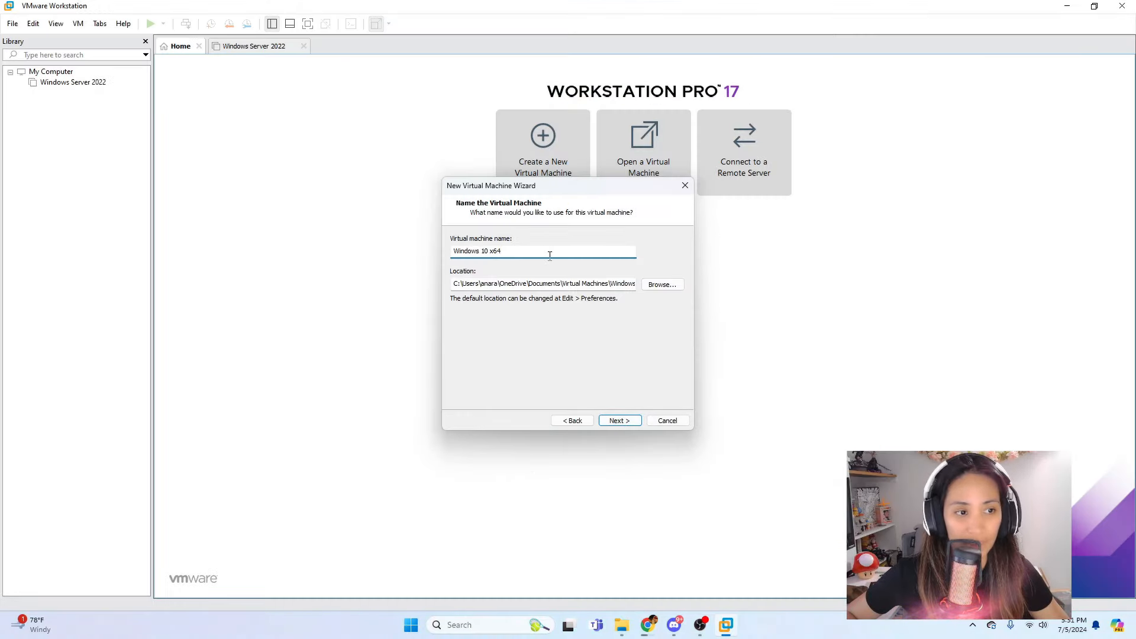
pyautogui.press('BackSpace')
pyautogui.press('BackSpace')
pyautogui.press('BackSpace')
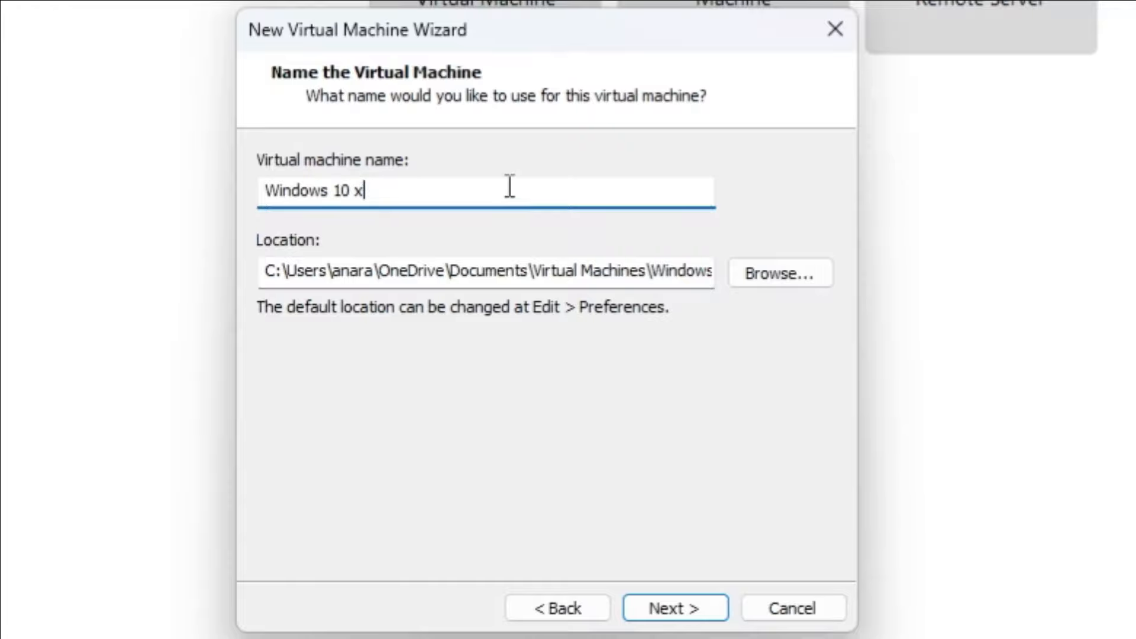
pyautogui.write('Enterprise')
pyautogui.press('Return')
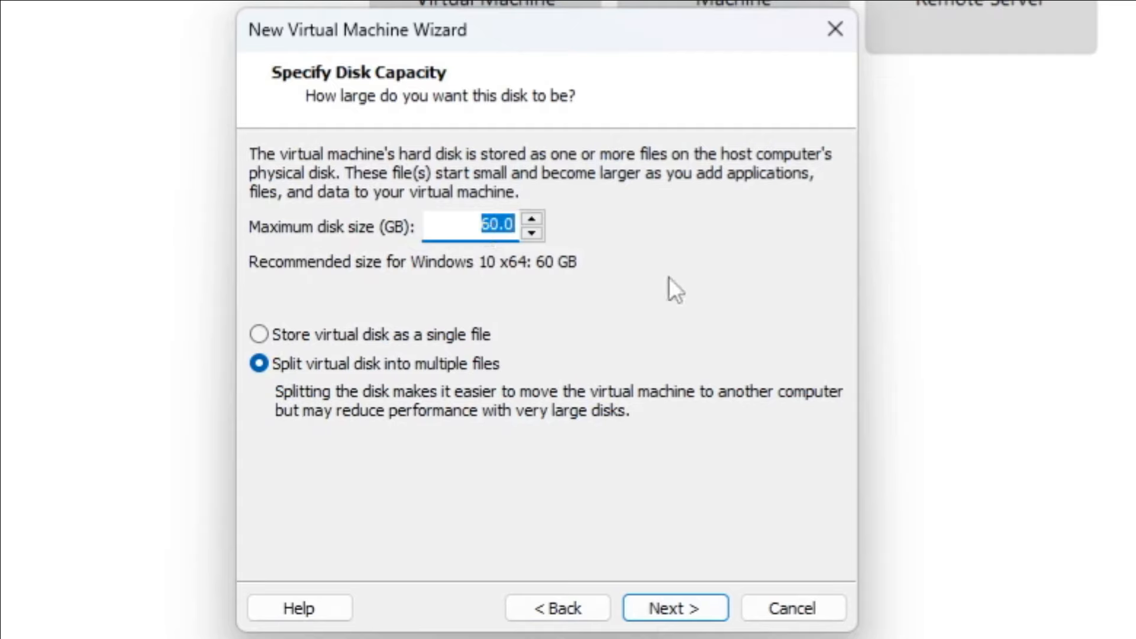
pyautogui.write('20.00')
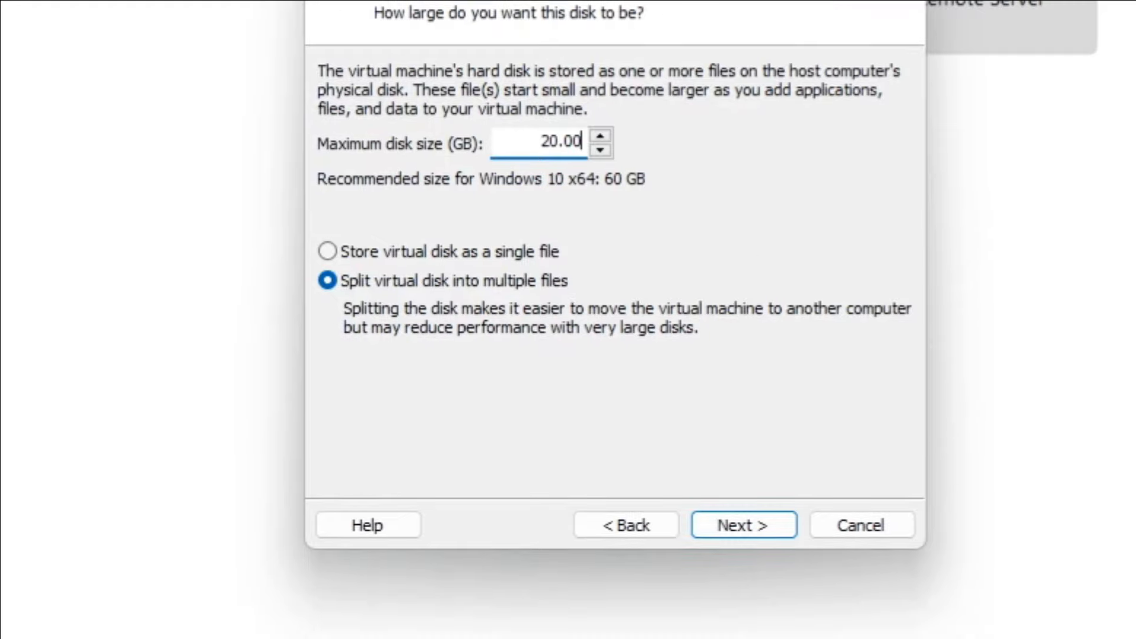
pyautogui.click(717, 518)
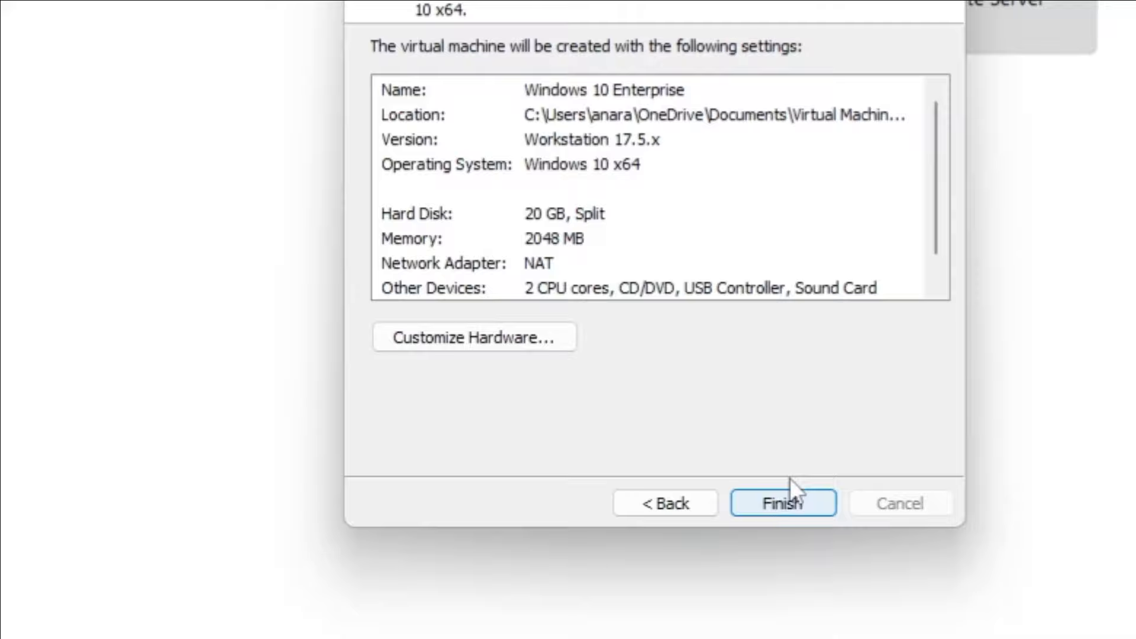
pyautogui.click(786, 506)
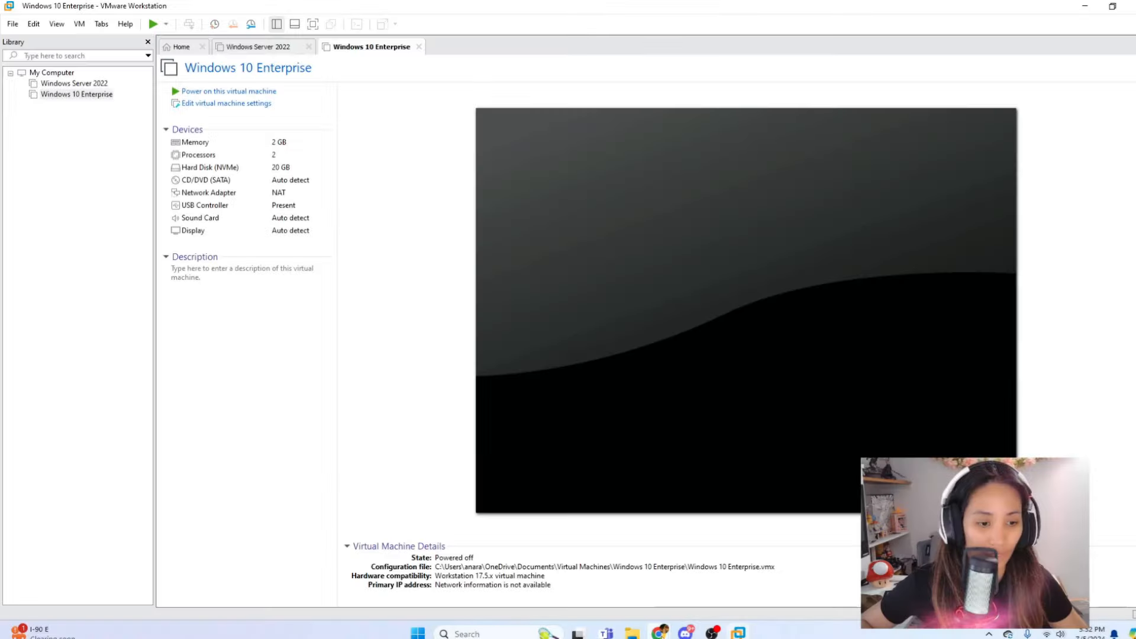
# Set the Windows 10 Enterprise VM's CD/DVD drive to the evaluation ISO in Downloads.
pyautogui.moveTo(658, 632)
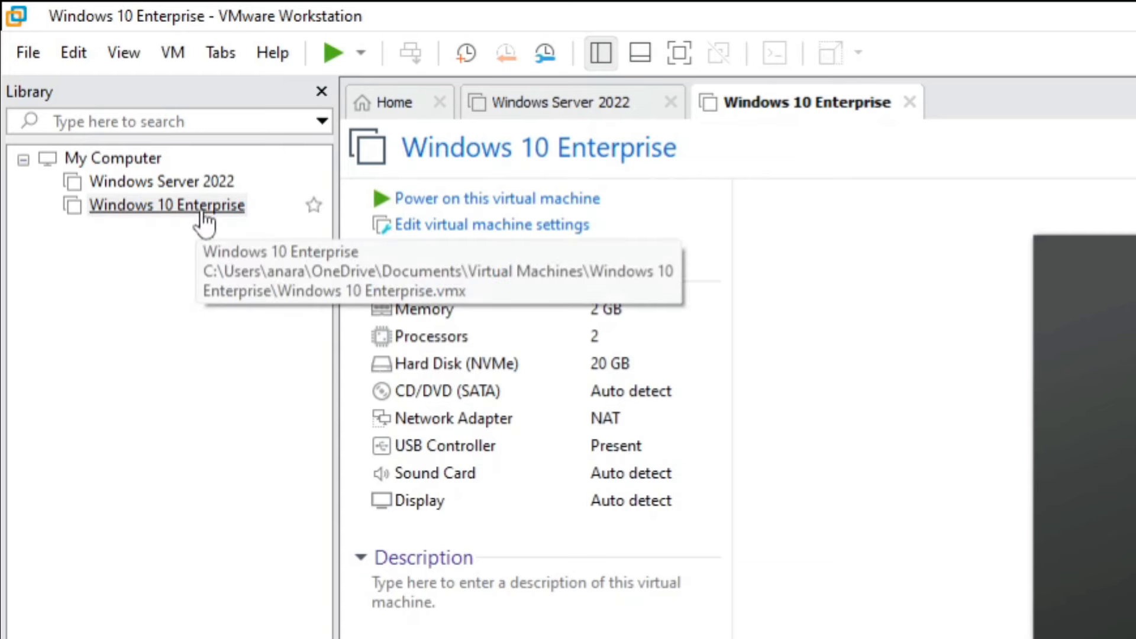
pyautogui.click(203, 207)
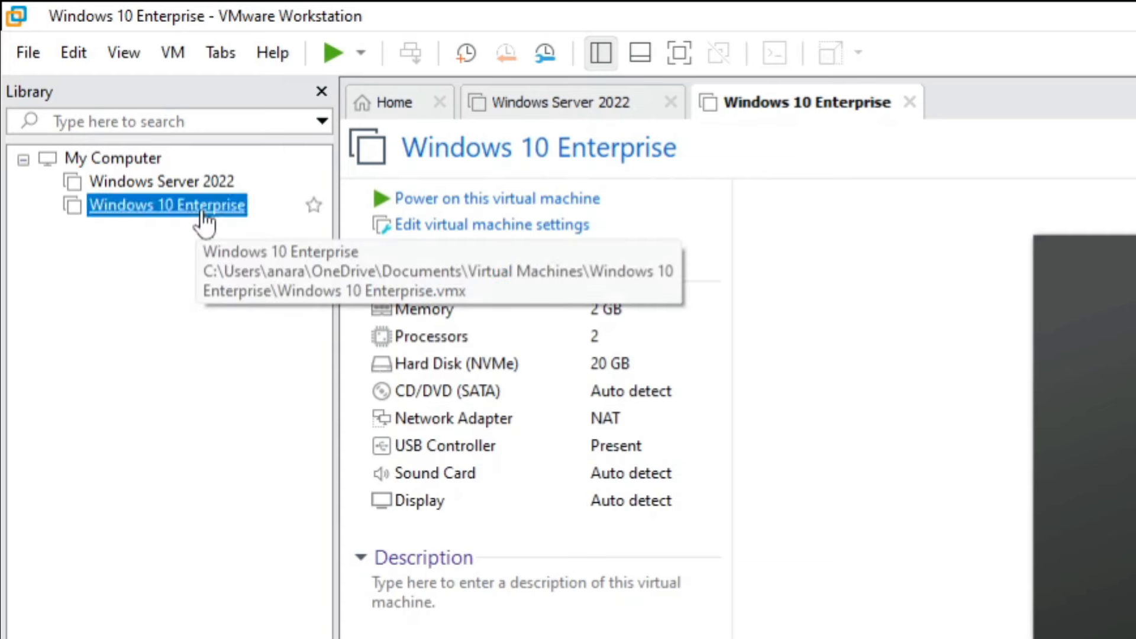
pyautogui.rightClick(204, 212)
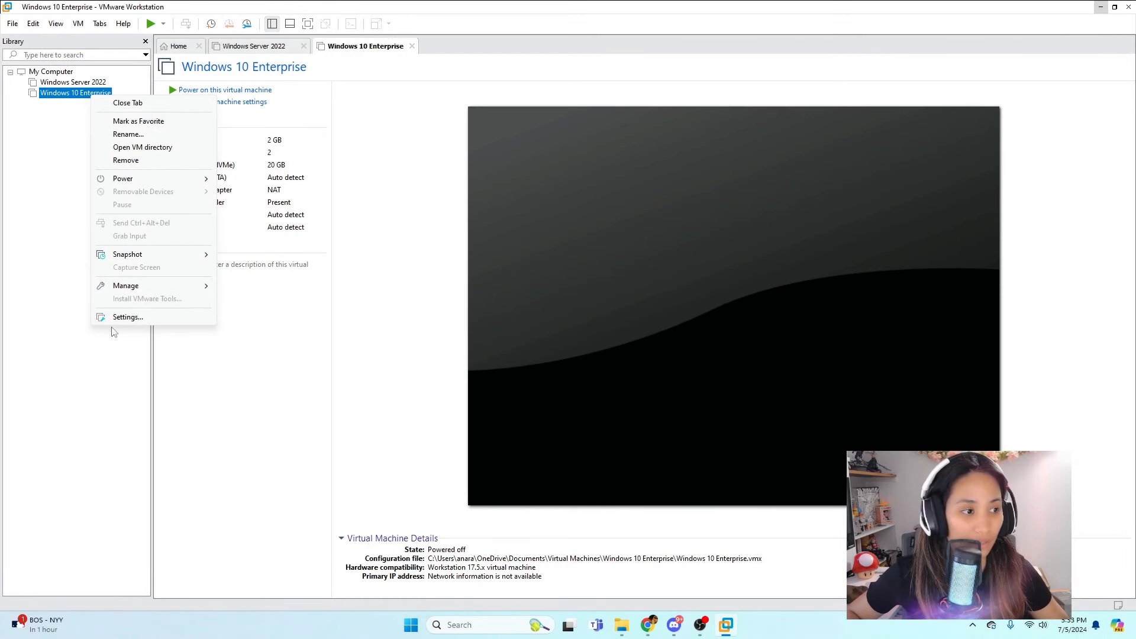
pyautogui.click(121, 317)
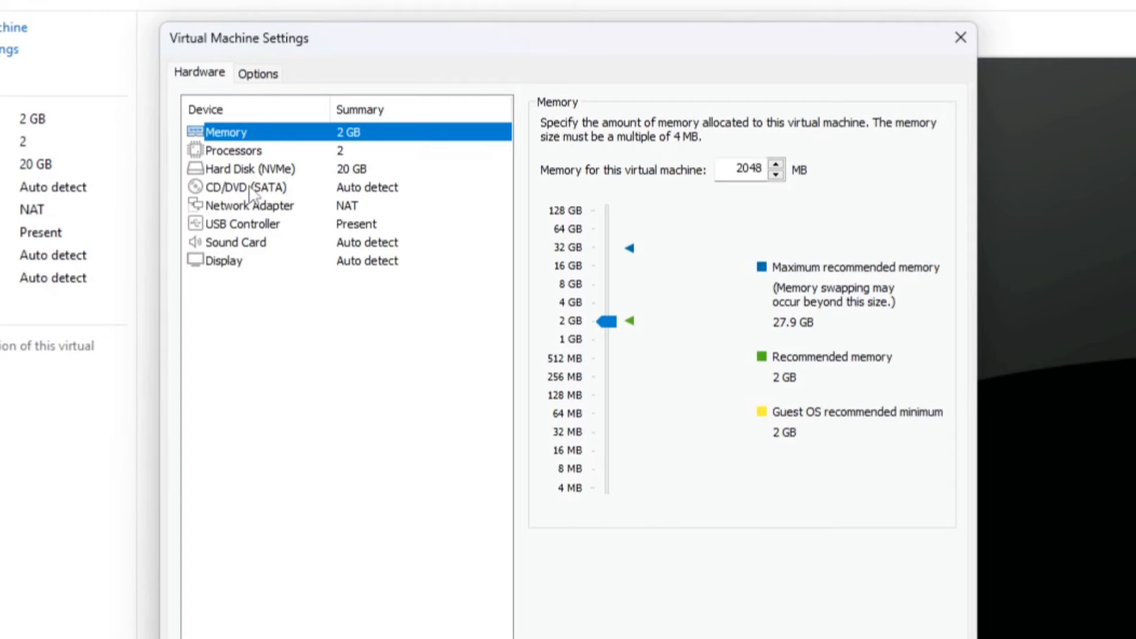
pyautogui.click(254, 191)
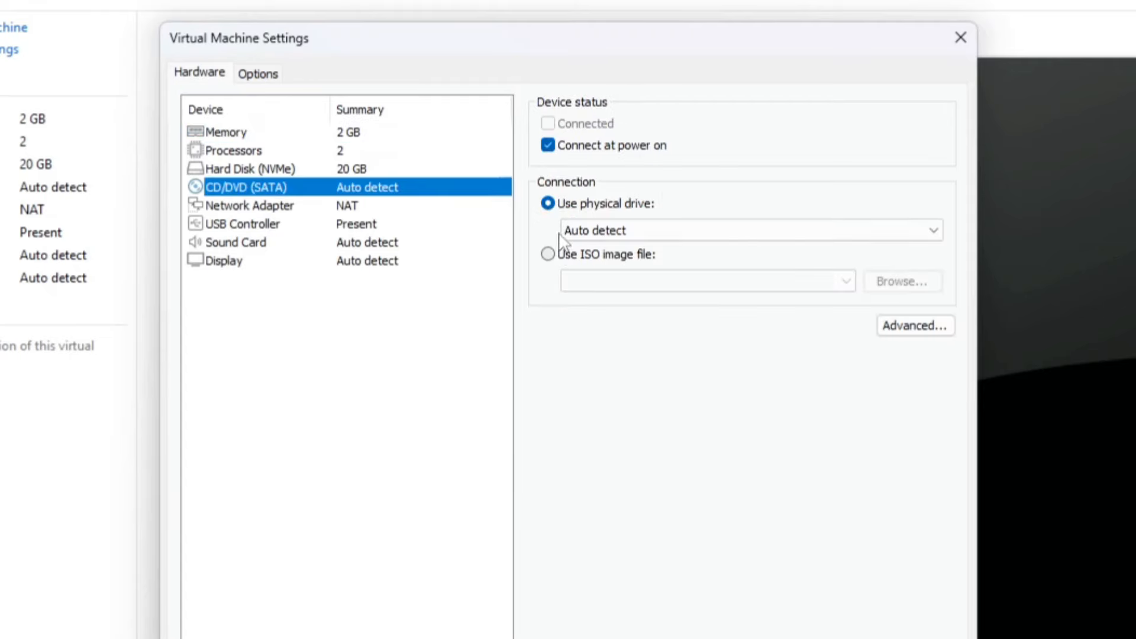
pyautogui.click(548, 255)
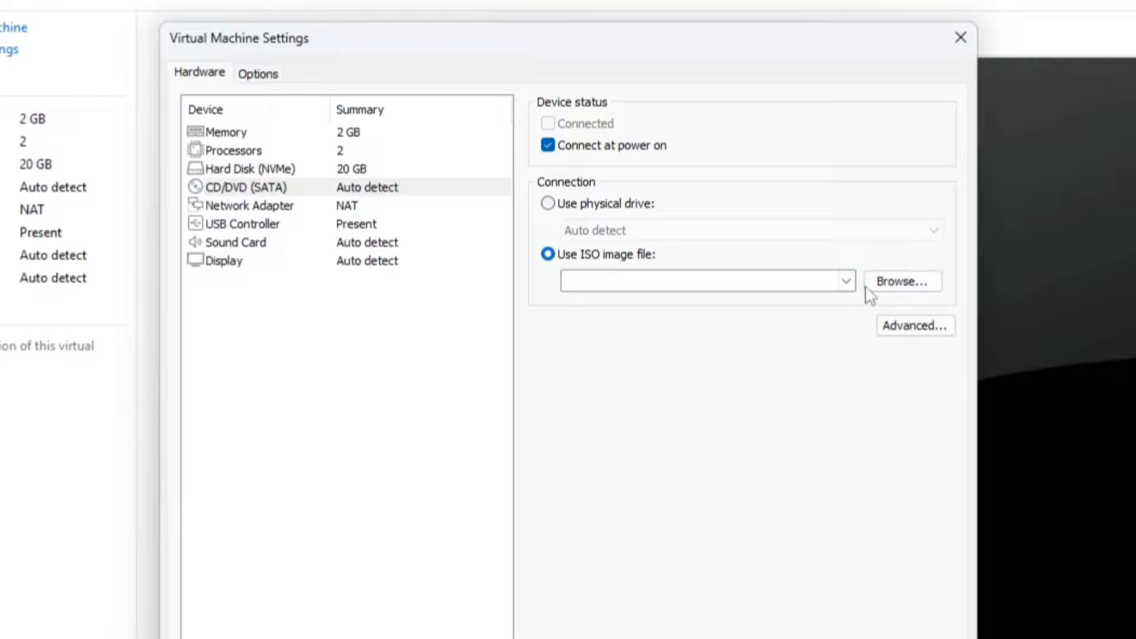
pyautogui.click(899, 283)
pyautogui.click(290, 300)
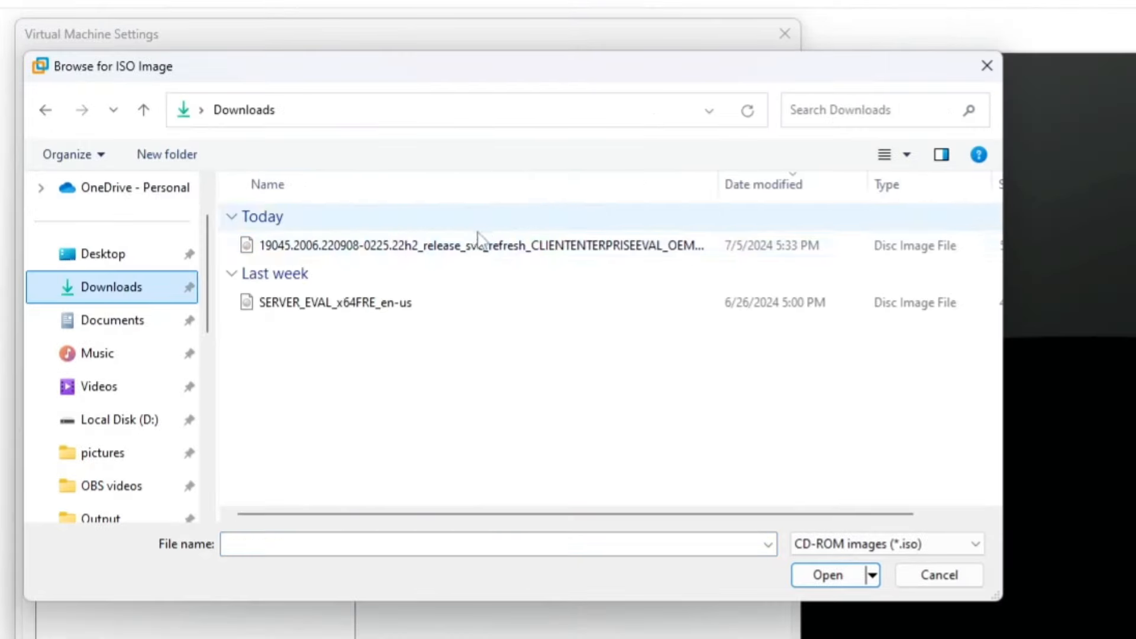
pyautogui.doubleClick(456, 251)
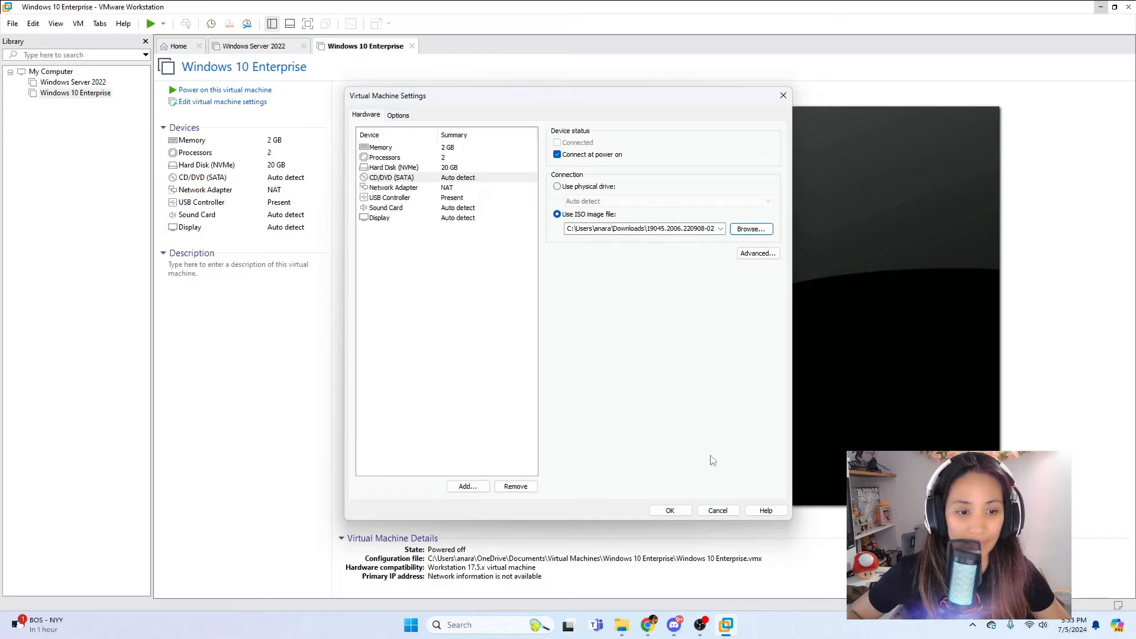
pyautogui.click(684, 512)
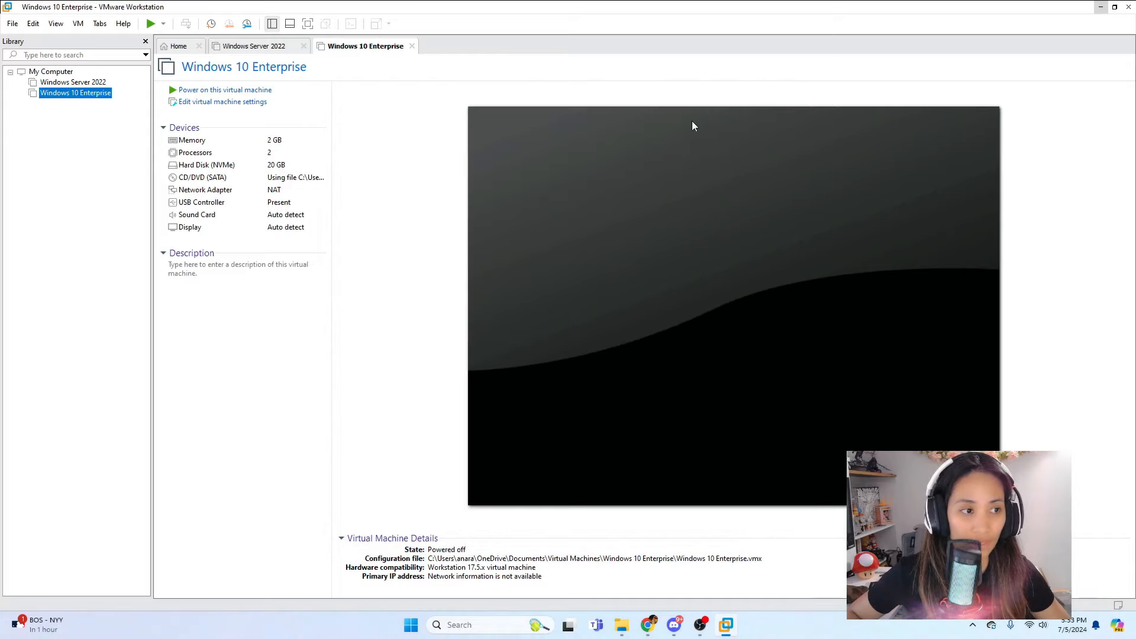
# Power on the VM, boot from the ISO, and custom-install Windows onto the unallocated 20 GB drive.
pyautogui.click(174, 90)
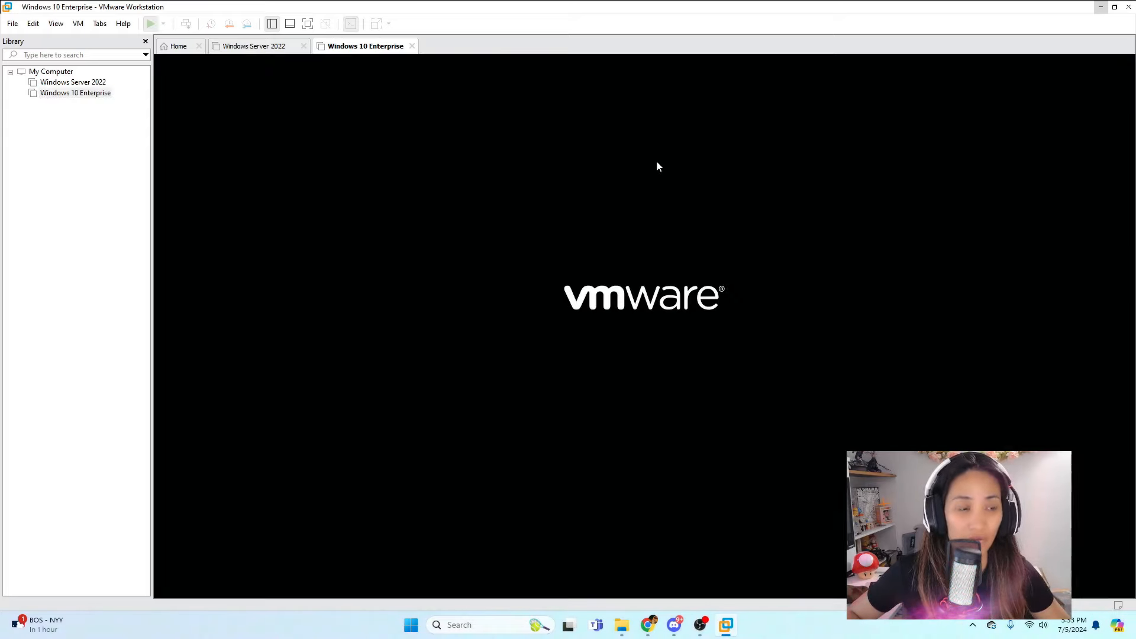
pyautogui.click(619, 176)
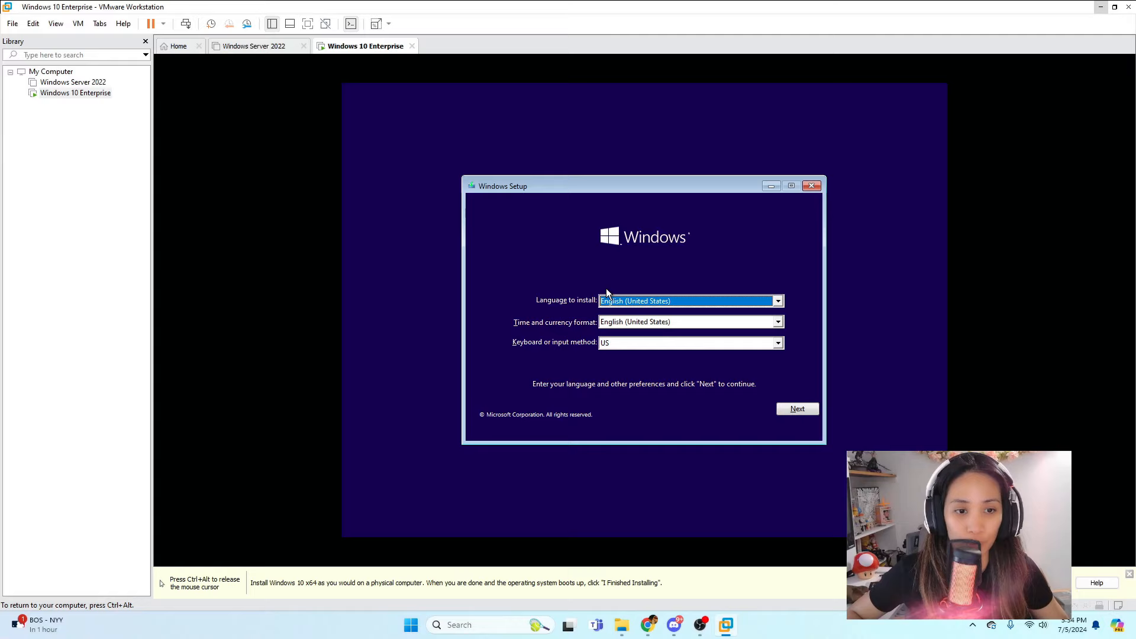
pyautogui.click(798, 410)
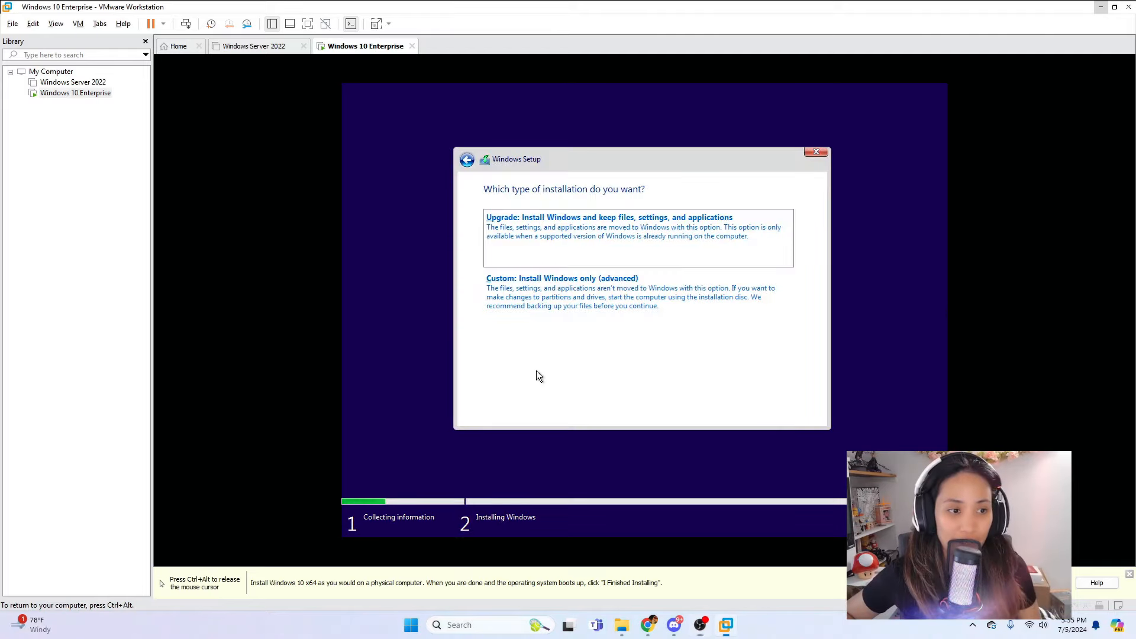
pyautogui.click(531, 328)
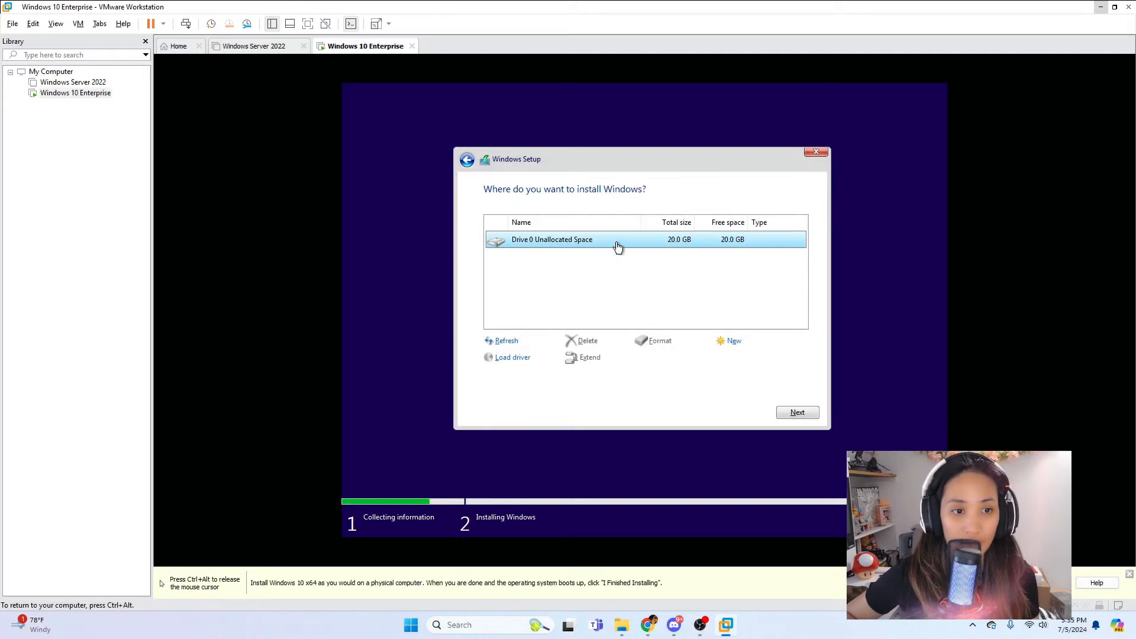
pyautogui.click(796, 413)
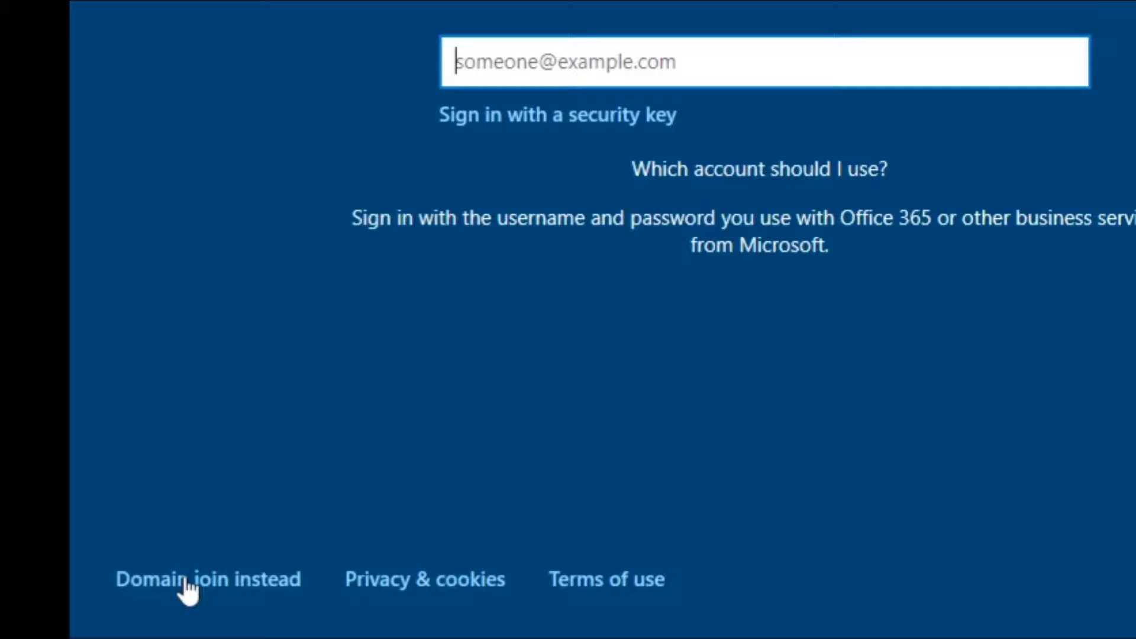
# Set up a local account with a user name and the first pet's name security question.
pyautogui.click(392, 483)
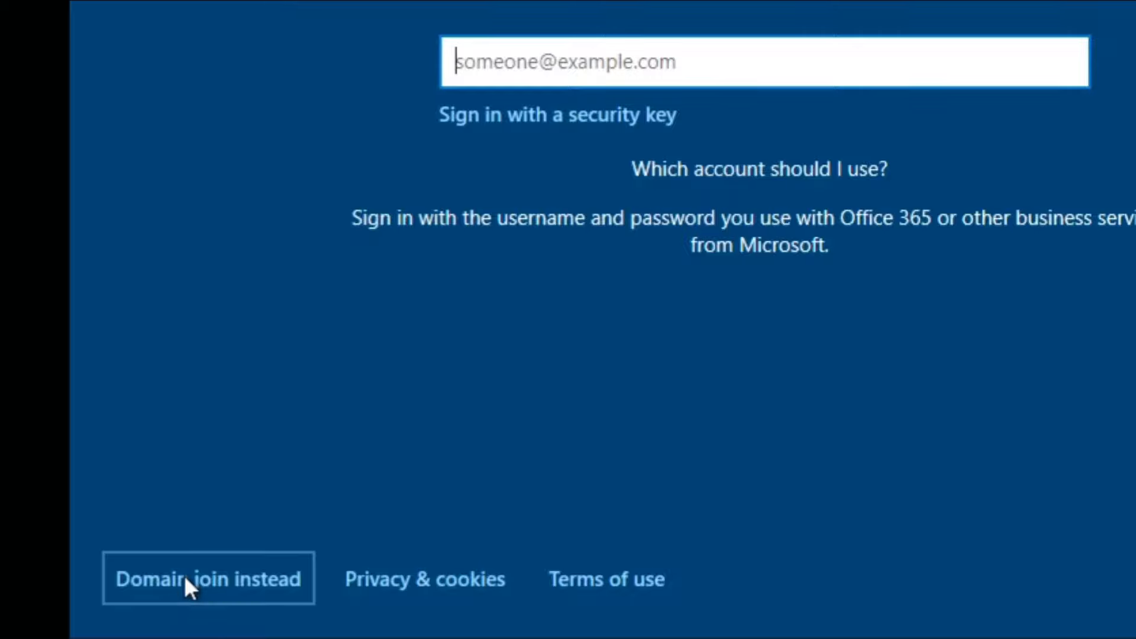
pyautogui.write('Compu')
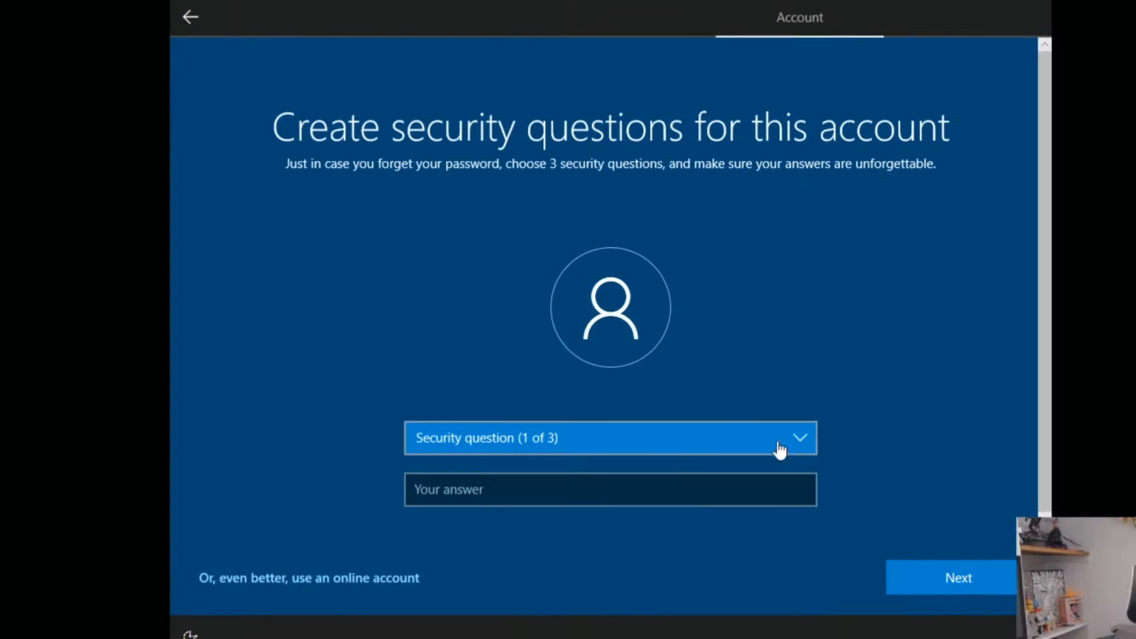
pyautogui.click(780, 450)
pyautogui.click(573, 498)
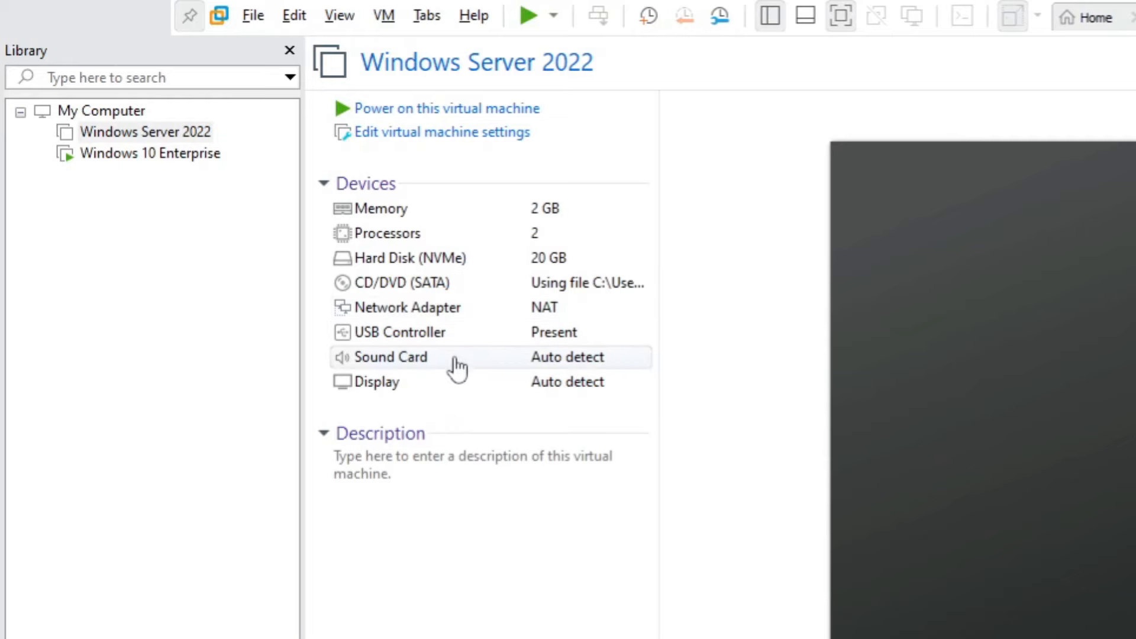
# Sign in to the server with the Administrator password and refresh the desktop twice.
pyautogui.click(350, 115)
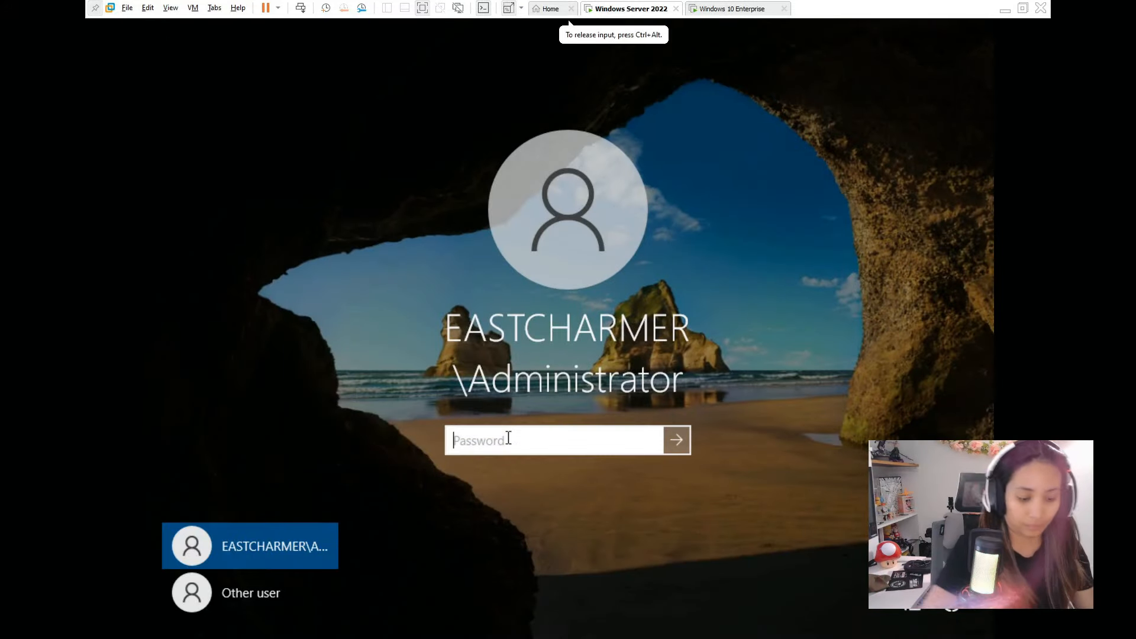
pyautogui.write('*****')
pyautogui.press('Return')
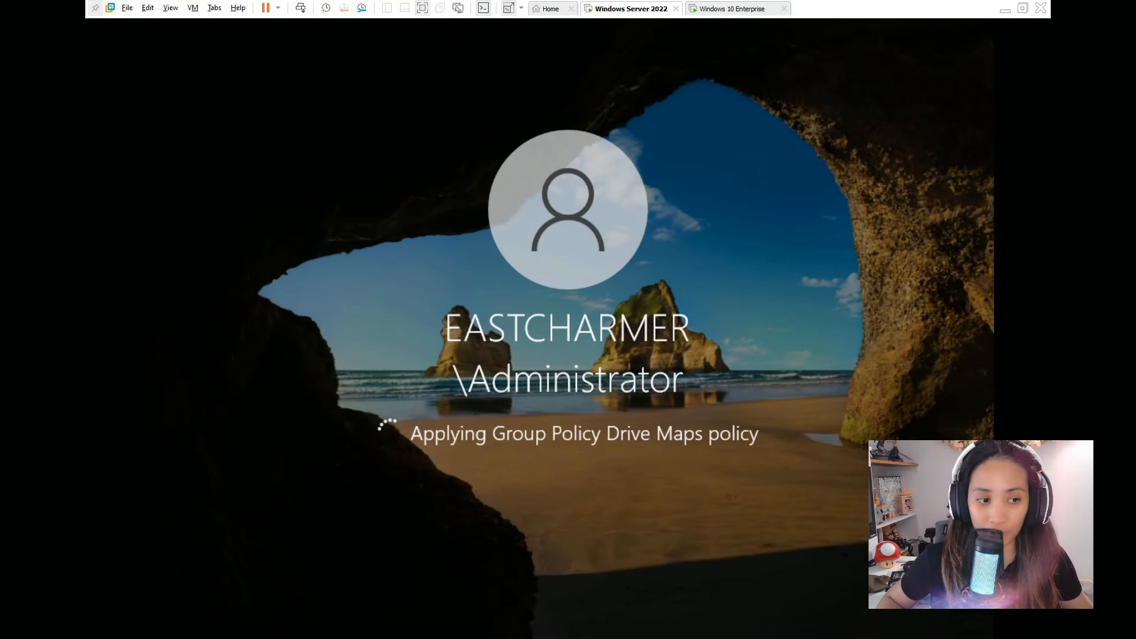
pyautogui.rightClick(549, 398)
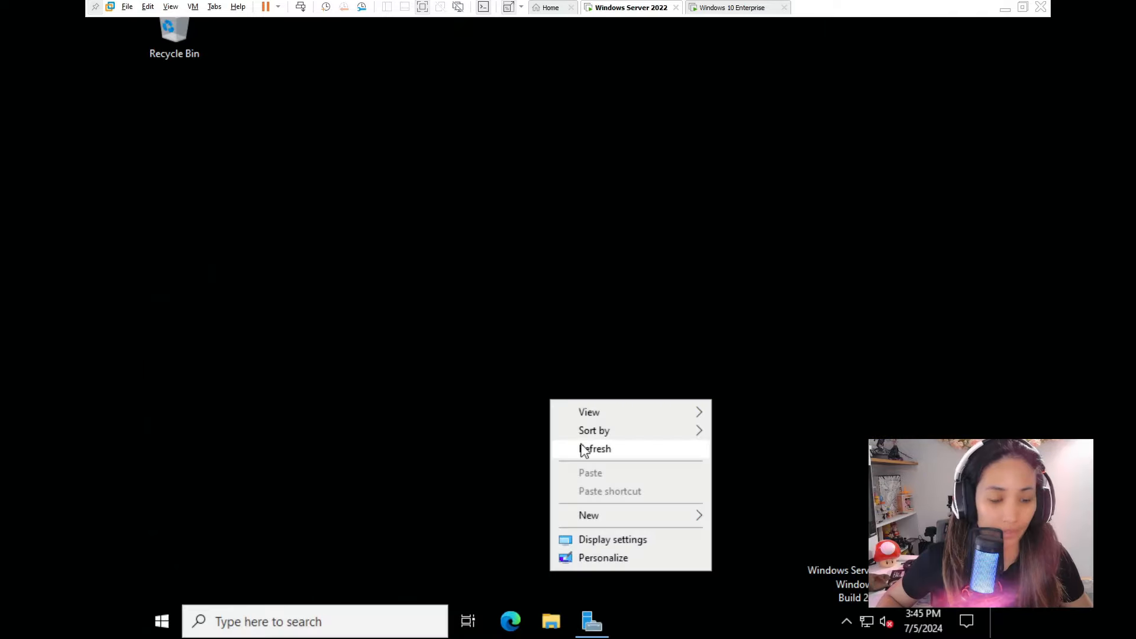
pyautogui.click(584, 449)
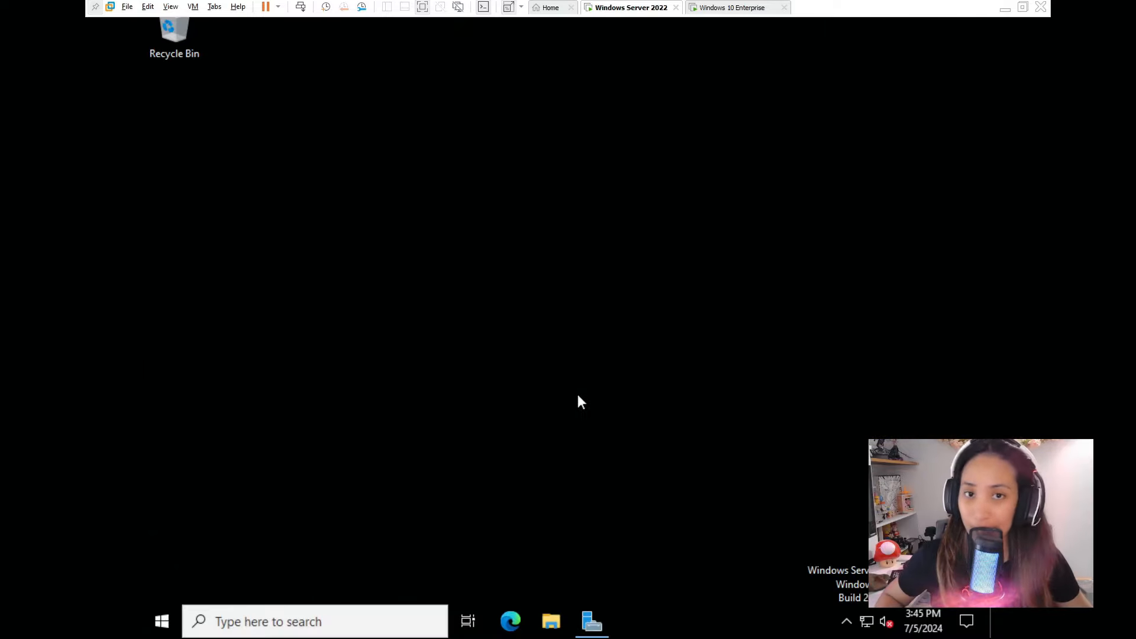
pyautogui.rightClick(557, 217)
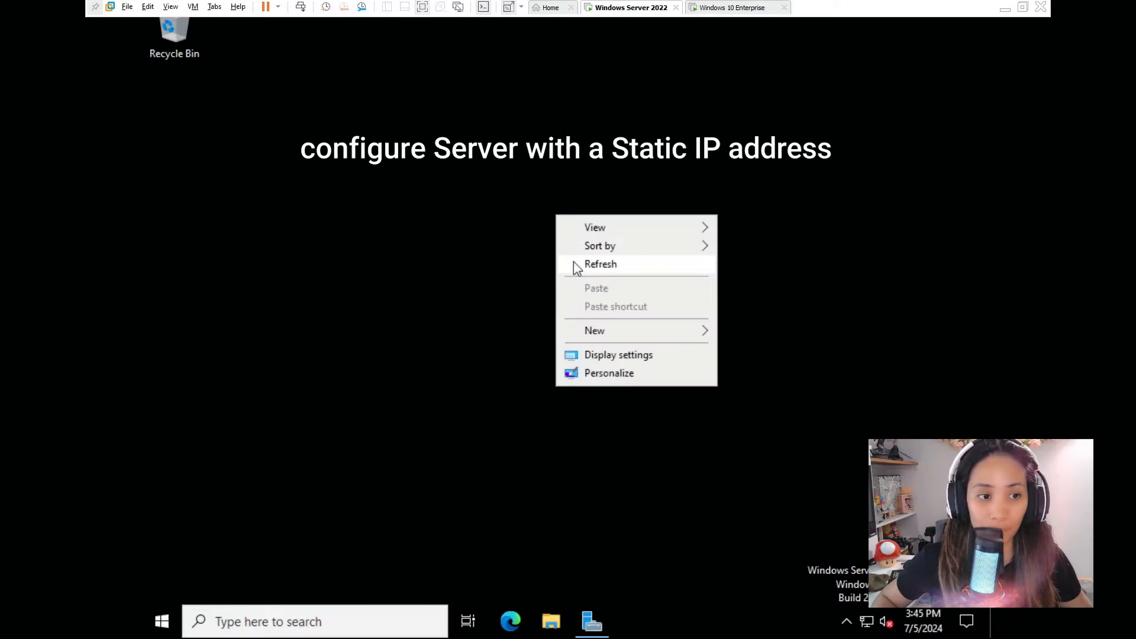
pyautogui.click(575, 263)
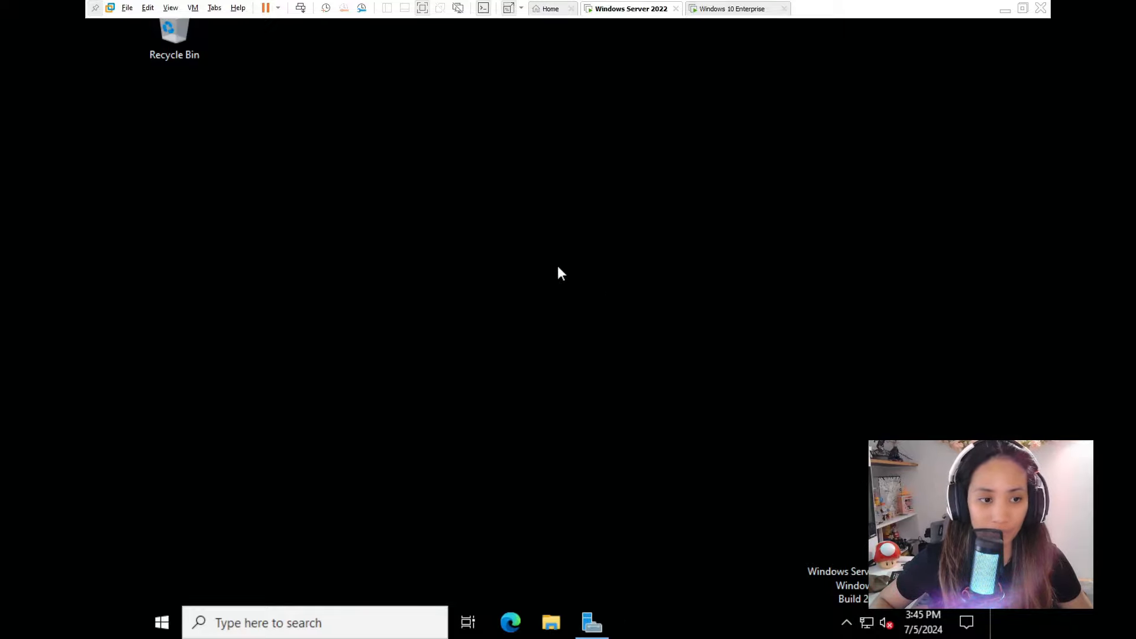
# Open Network & Internet settings and show the list of network adapters.
pyautogui.rightClick(865, 624)
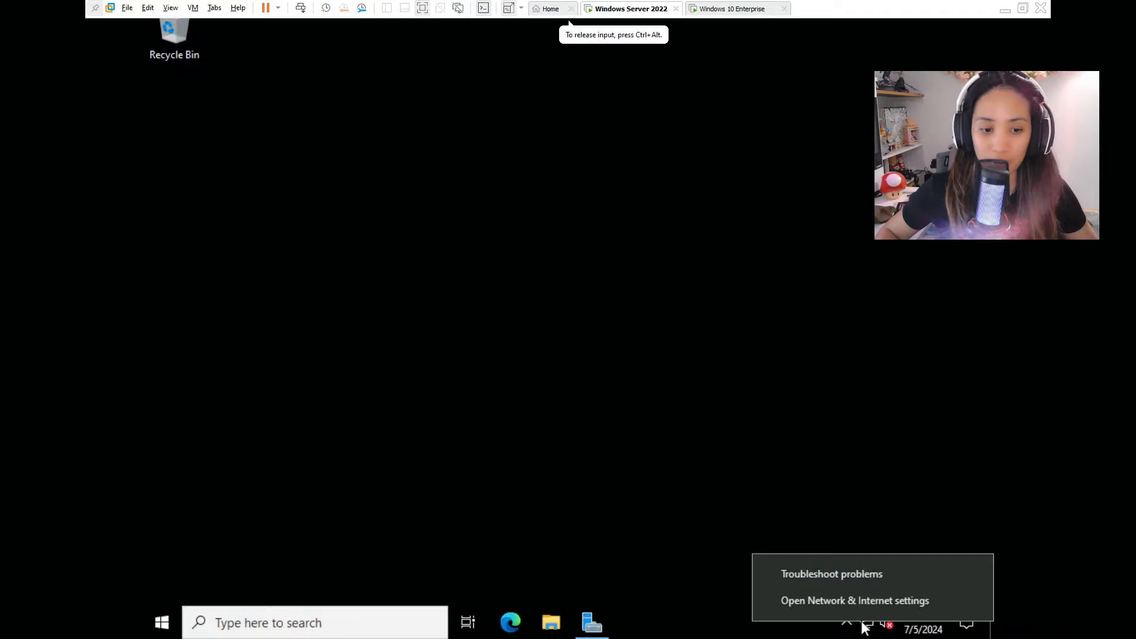
pyautogui.click(861, 602)
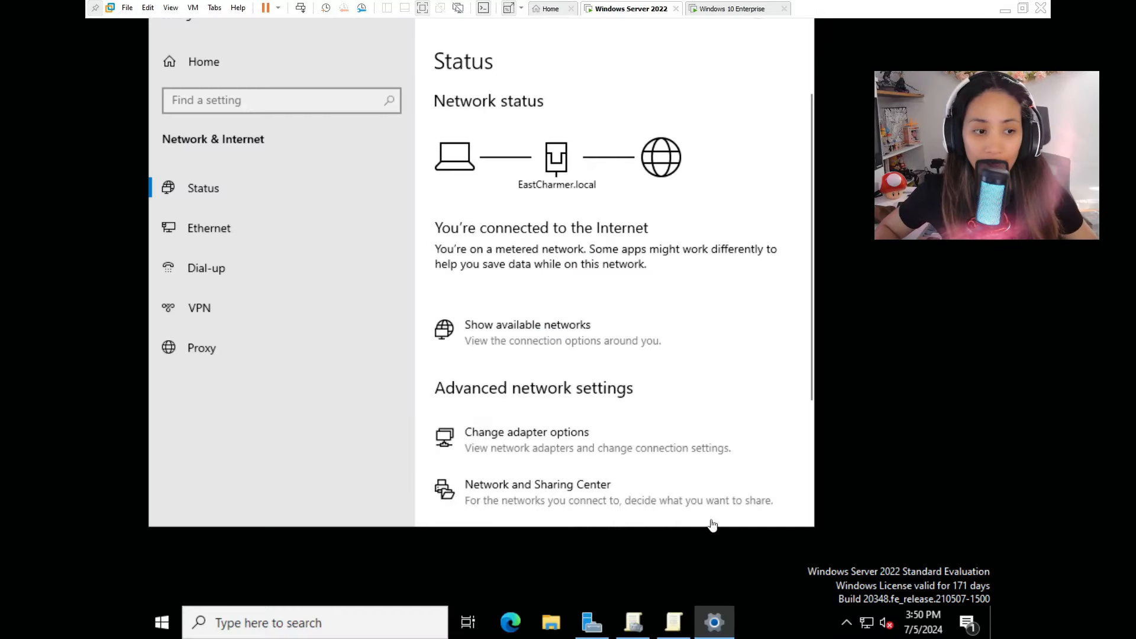
pyautogui.click(584, 446)
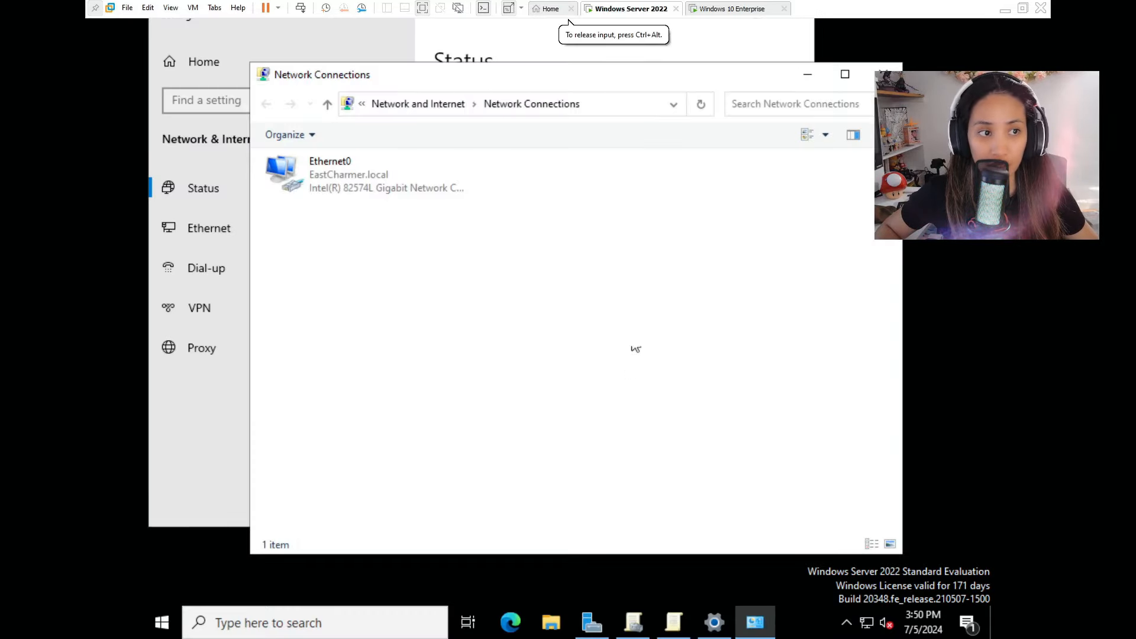
# Inspect Ethernet0's IPv4 properties, then close them without changes.
pyautogui.rightClick(382, 176)
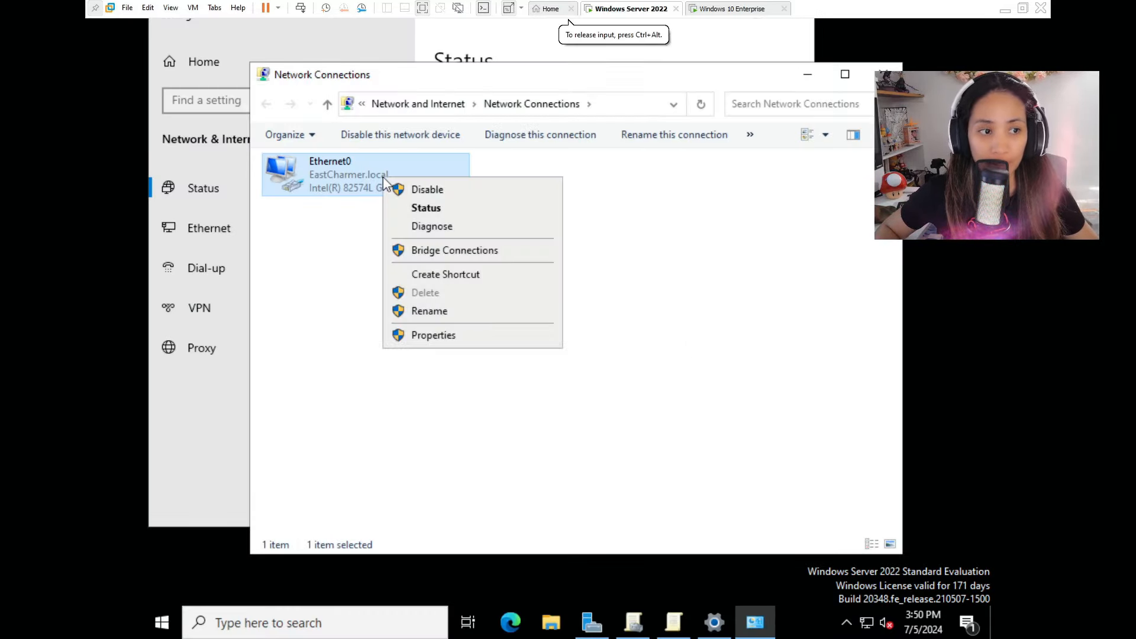
pyautogui.click(415, 332)
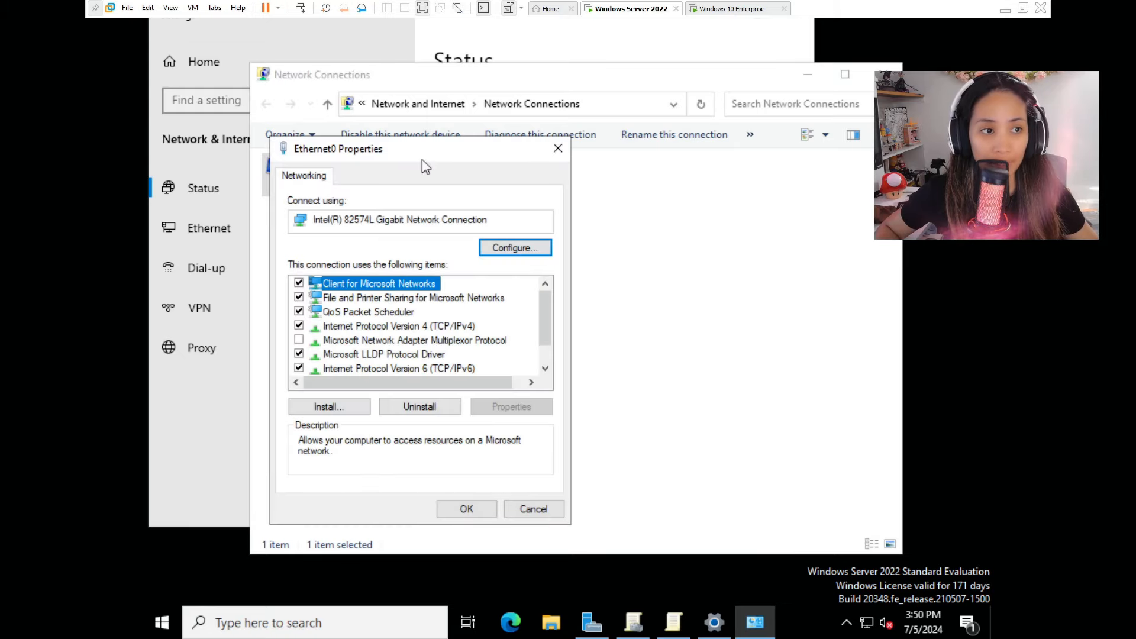
pyautogui.moveTo(421, 151); pyautogui.dragTo(638, 122)
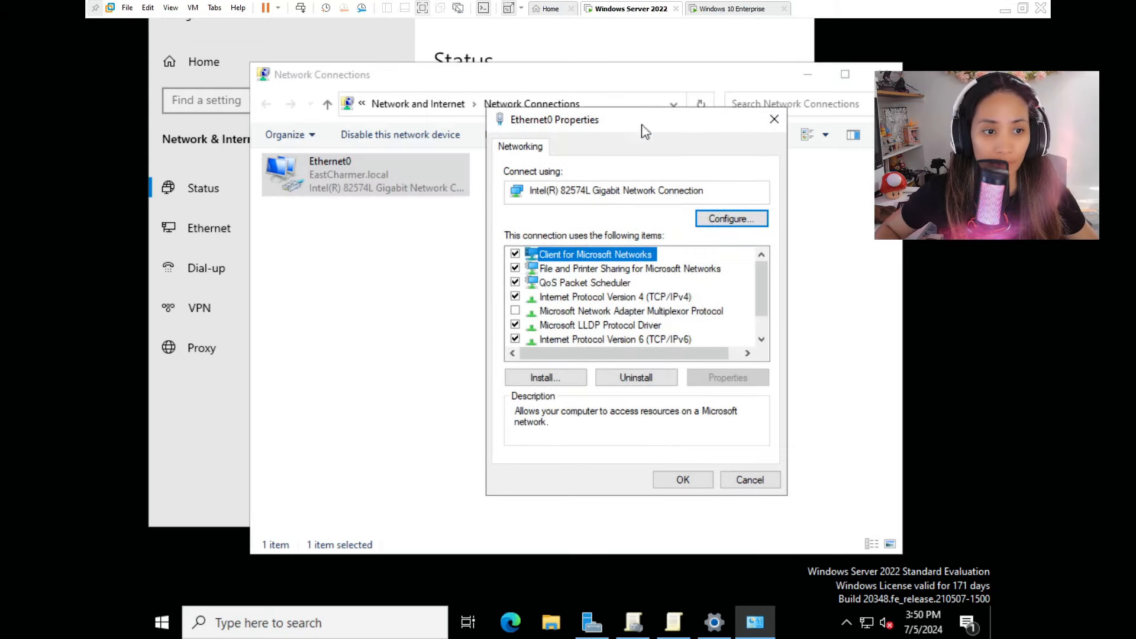
pyautogui.doubleClick(659, 296)
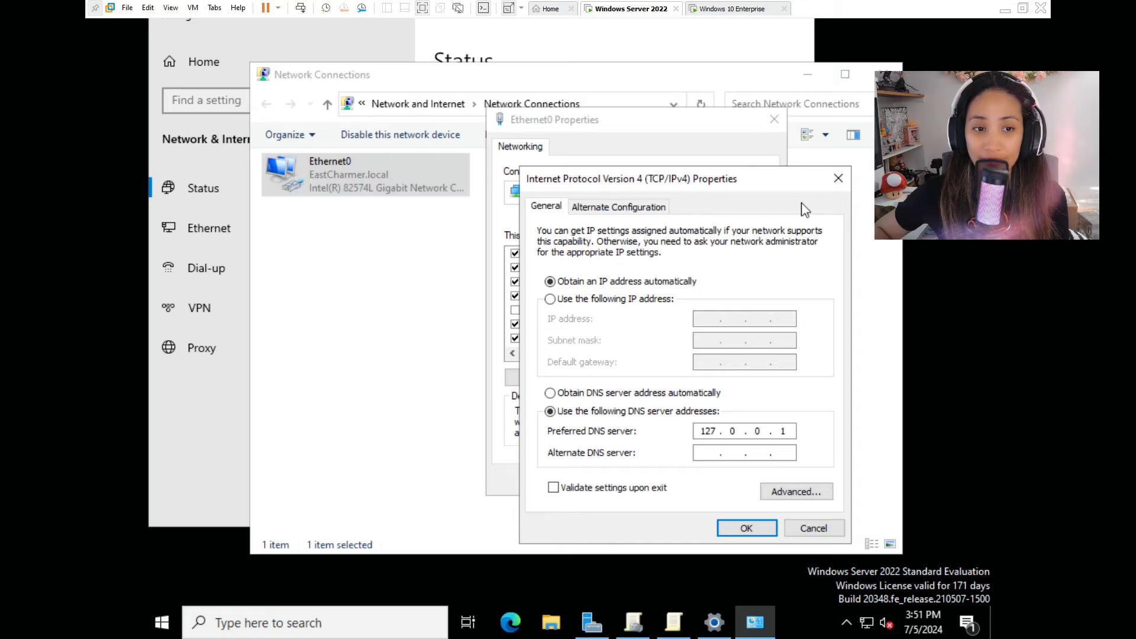
pyautogui.click(838, 178)
pyautogui.click(774, 119)
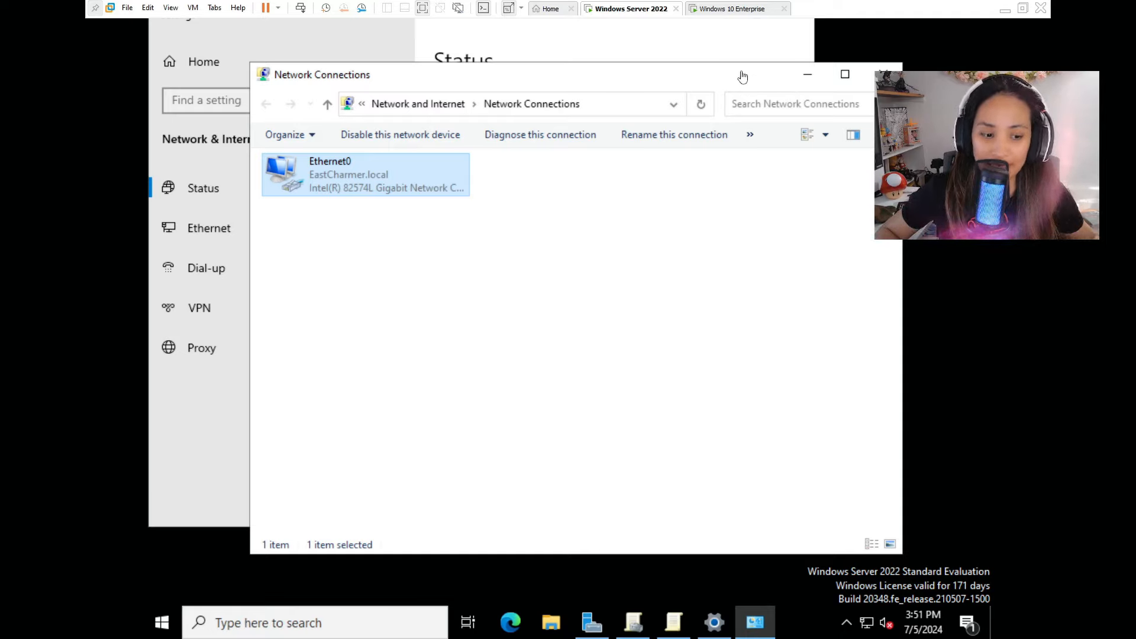
# Launch Command Prompt, run ipconfig, and move the window down to reveal Network Connections.
pyautogui.click(371, 621)
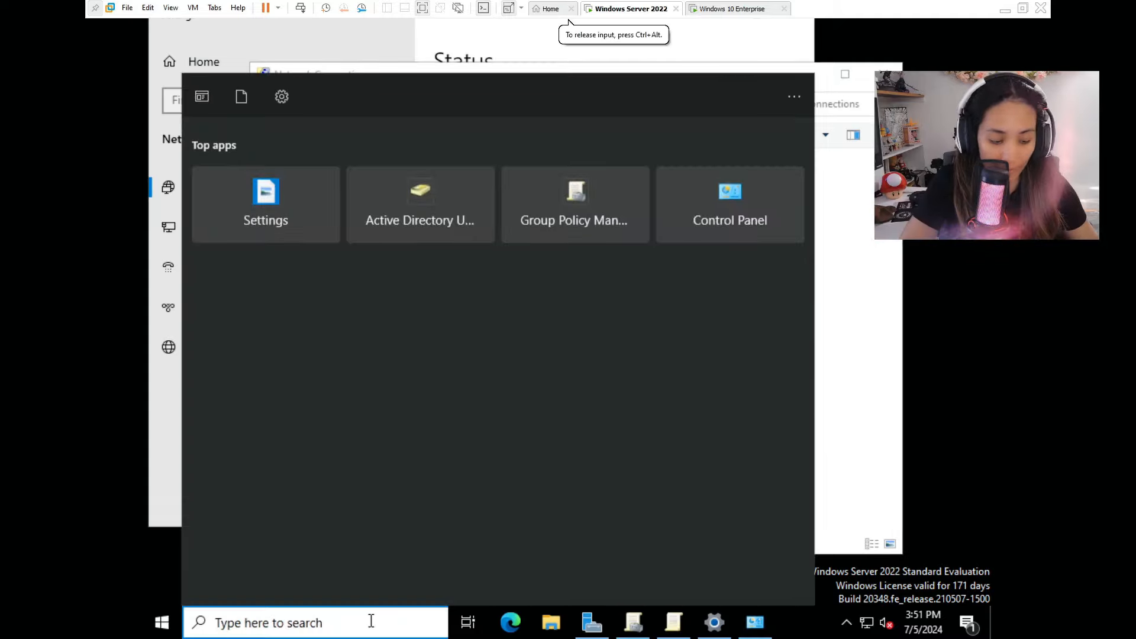
pyautogui.write('cmd')
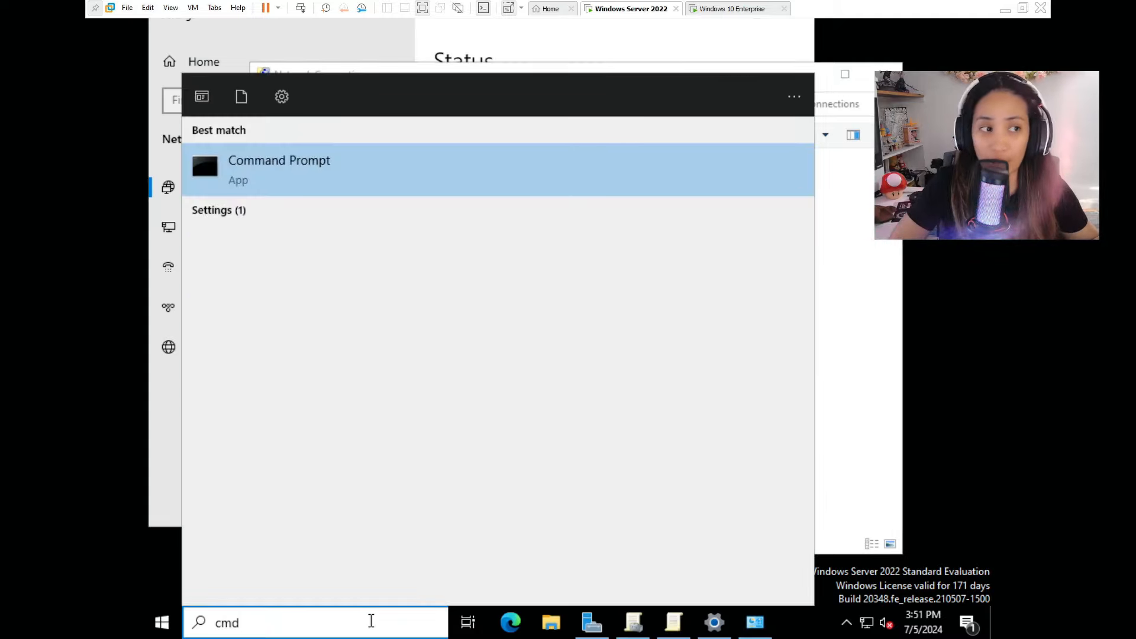
pyautogui.press('Return')
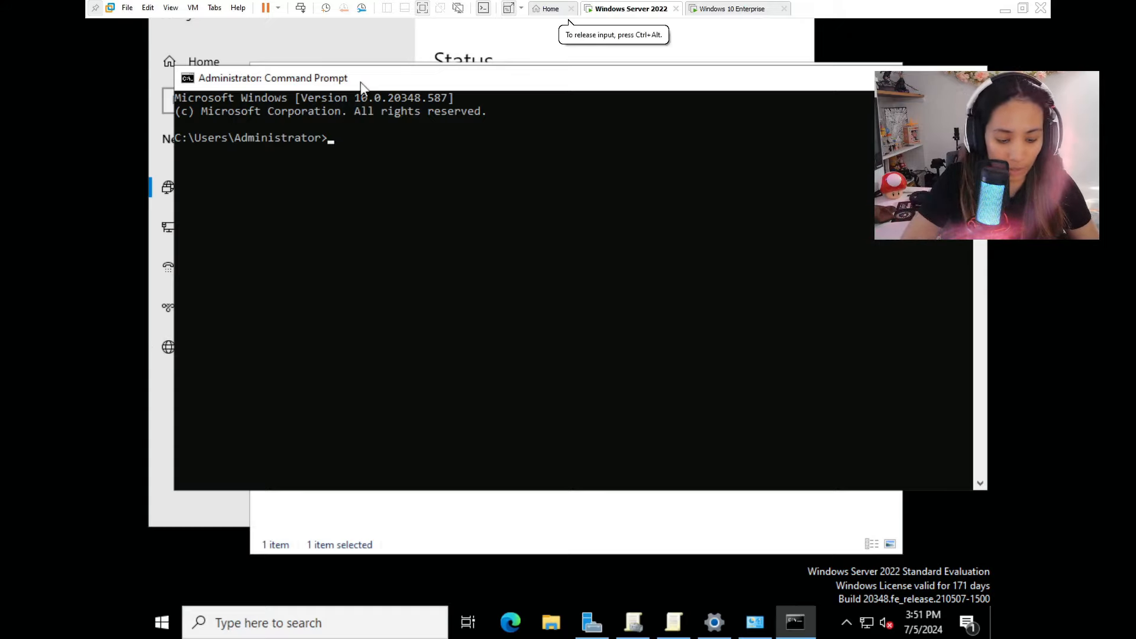
pyautogui.write('ipconfig')
pyautogui.press('Return')
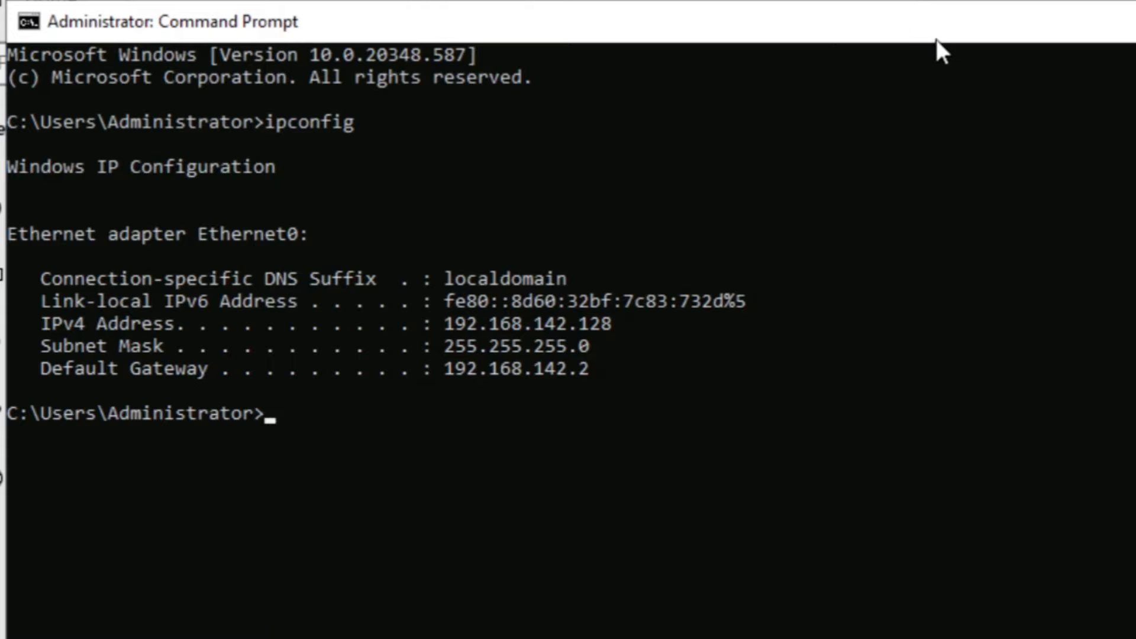
pyautogui.moveTo(943, 22); pyautogui.dragTo(1076, 584)
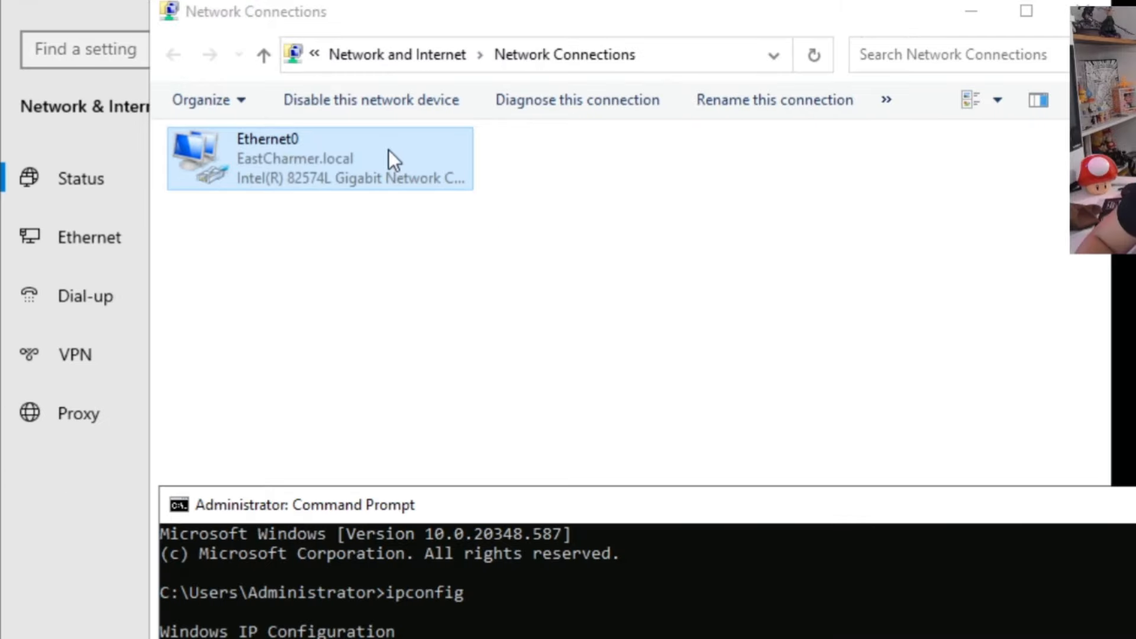
# Open the IPv4 properties of the Ethernet0 adapter.
pyautogui.doubleClick(401, 177)
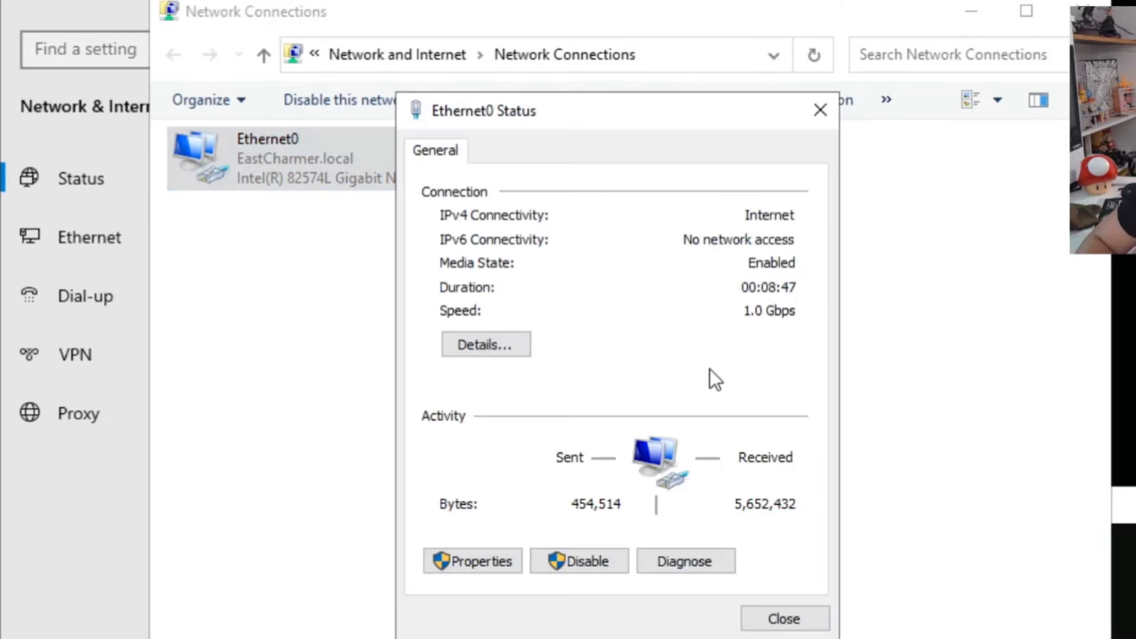
pyautogui.click(508, 559)
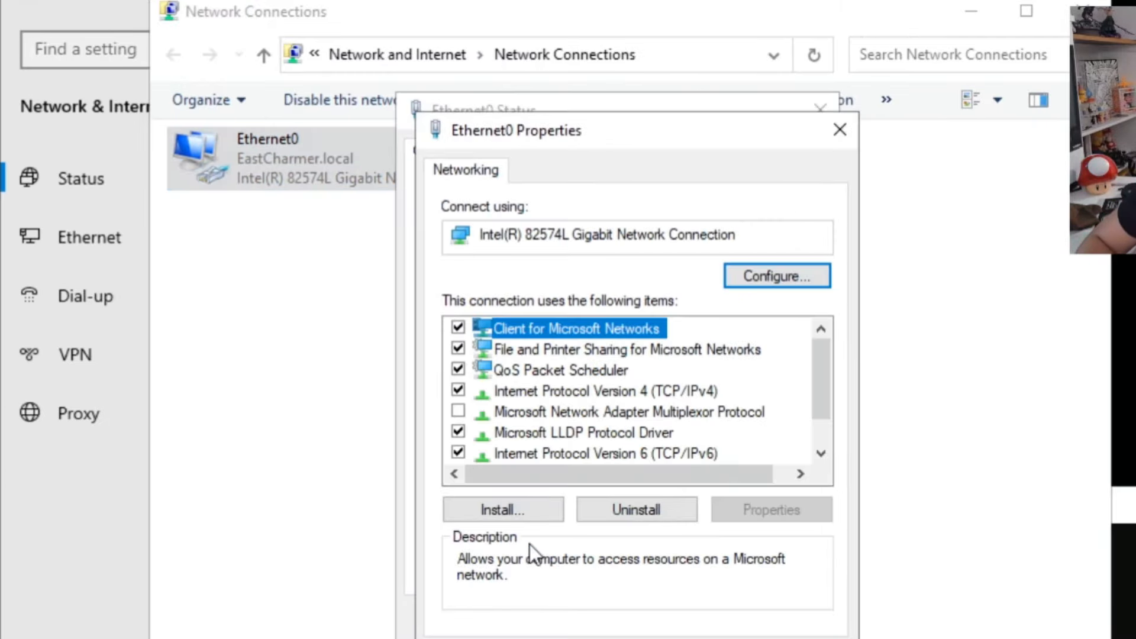
pyautogui.doubleClick(688, 392)
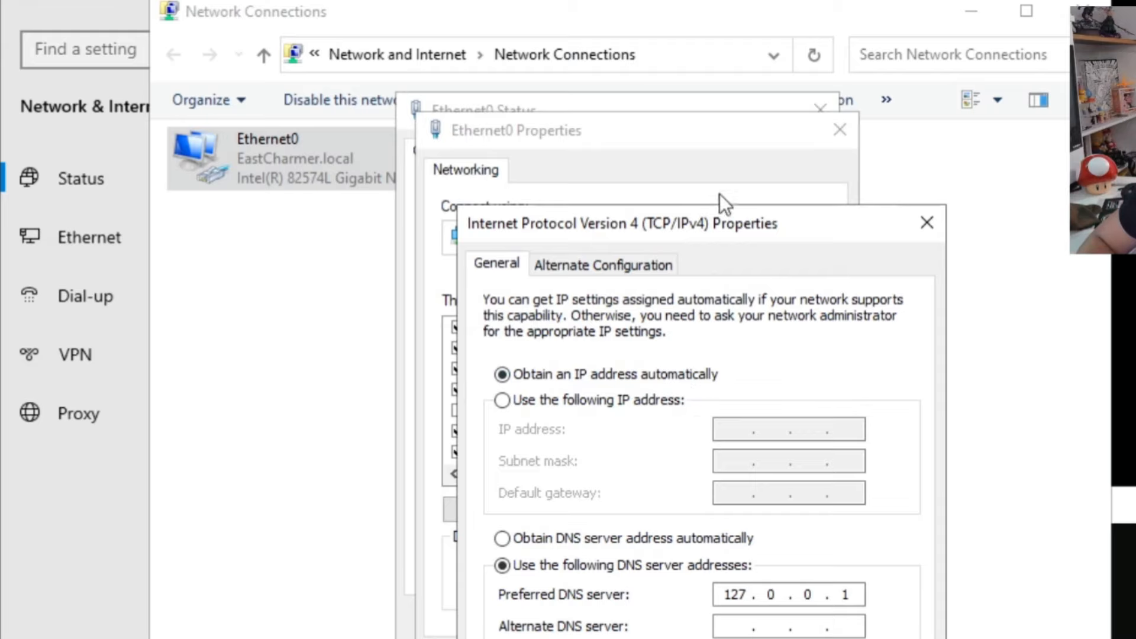
pyautogui.moveTo(725, 215); pyautogui.dragTo(765, 83)
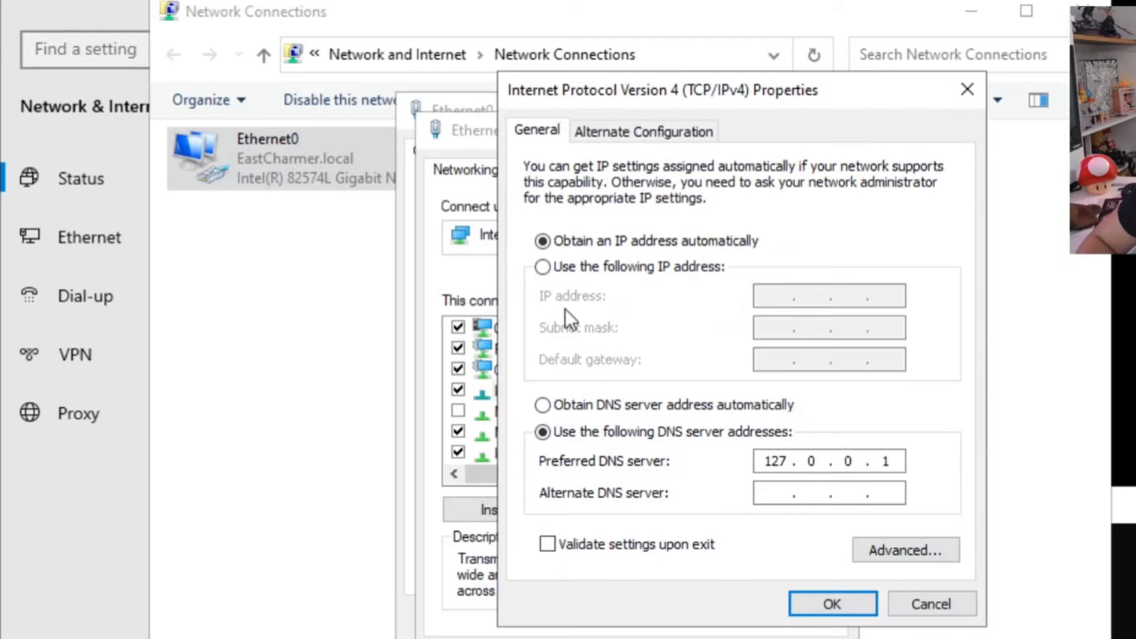
# Enter static IP 192.168.142.128, mask 255.255.255.0 and gateway 192.168.142.2.
pyautogui.click(598, 270)
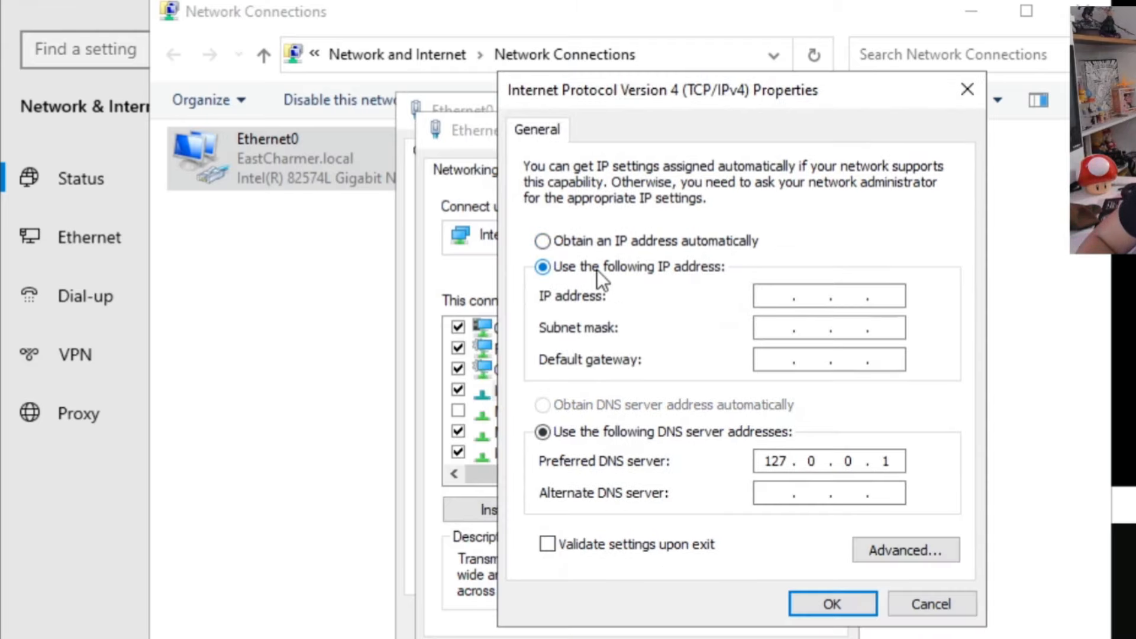
pyautogui.click(777, 297)
pyautogui.write('192.168.142.128')
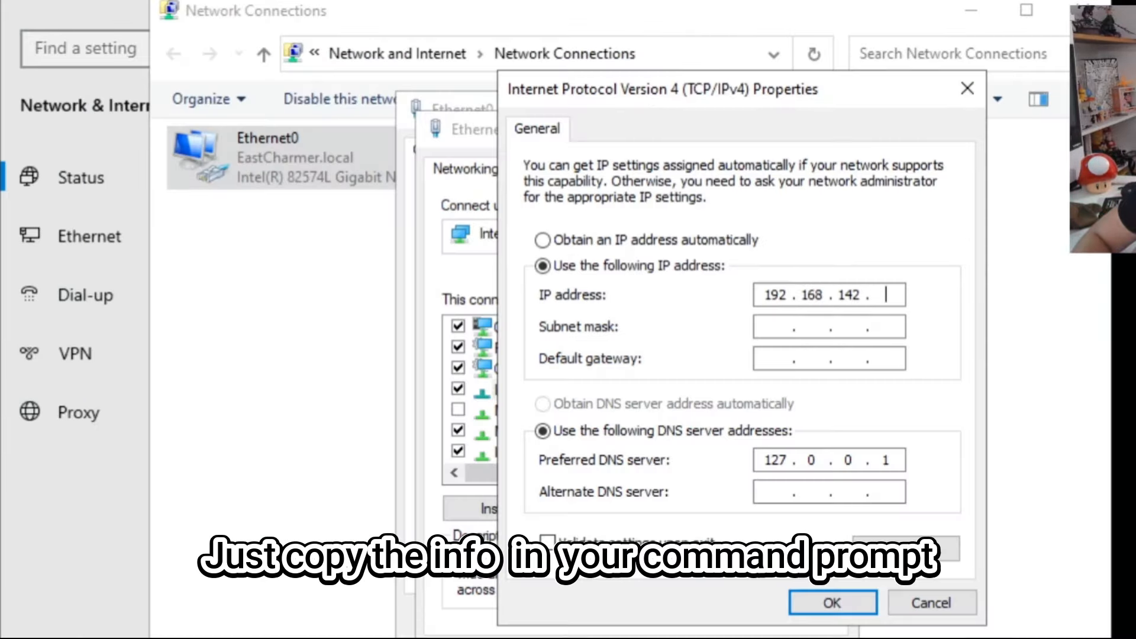
pyautogui.click(775, 329)
pyautogui.write('255.255.255.0')
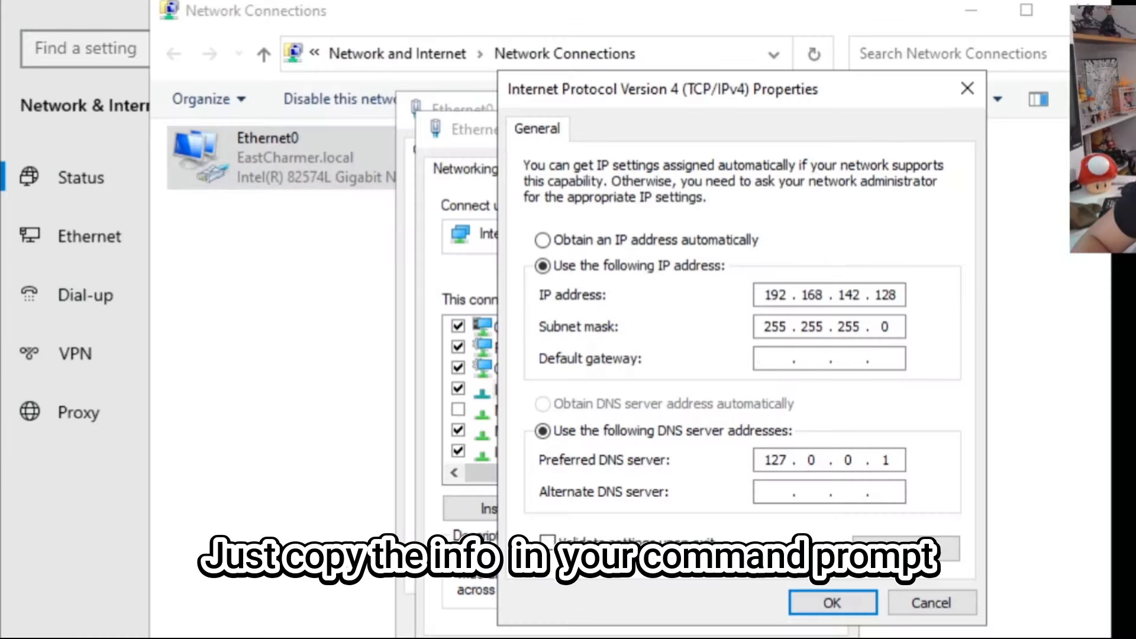
pyautogui.press('Tab')
pyautogui.write('192 . 168 . 142 . 2')
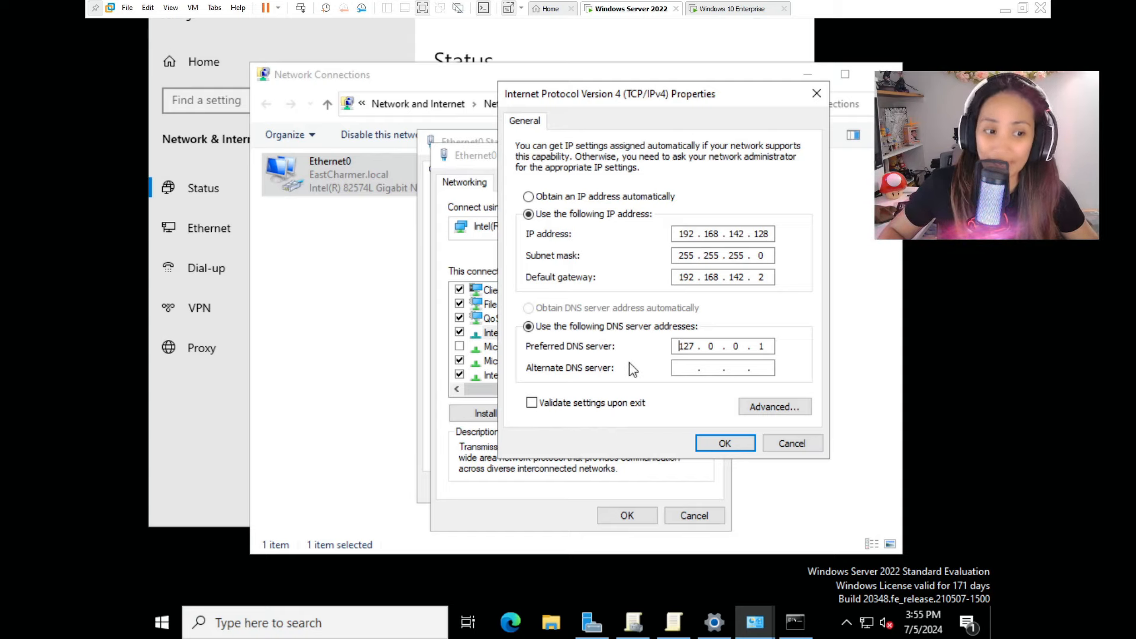
# Enter 8.8.8.8 as the alternate DNS server and confirm the IPv4 settings.
pyautogui.click(691, 371)
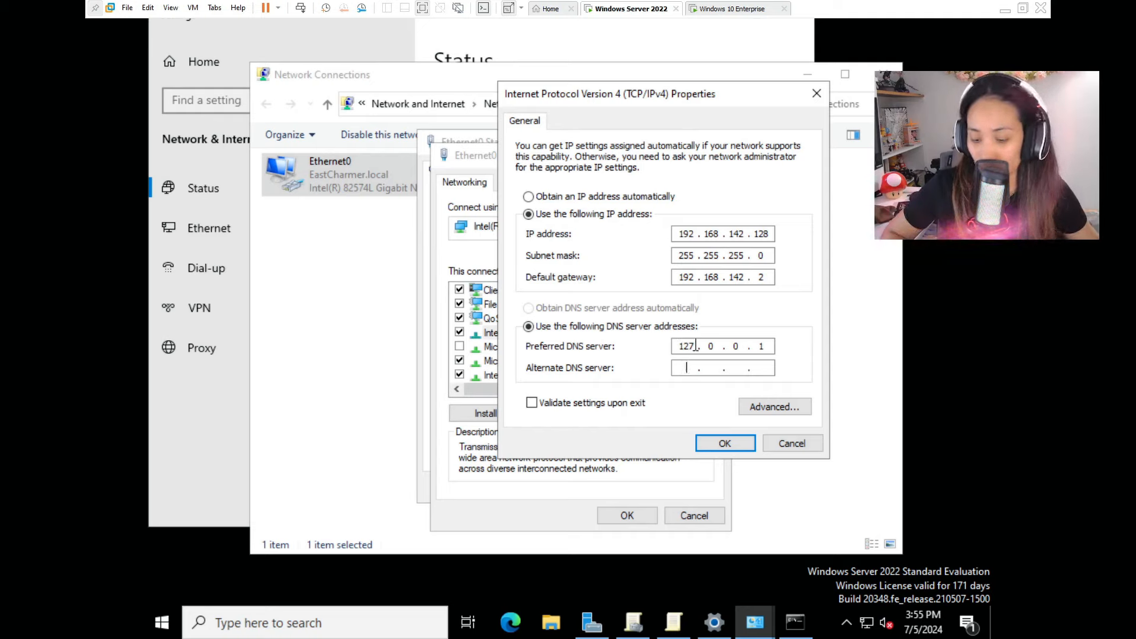
pyautogui.write('8.8.8.')
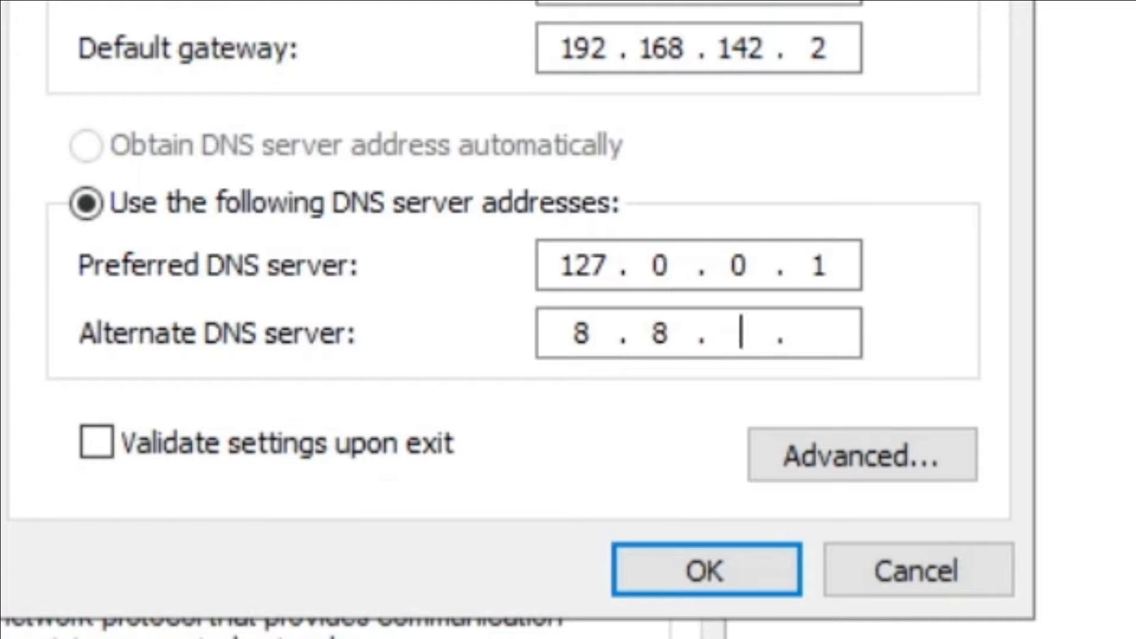
pyautogui.write('8')
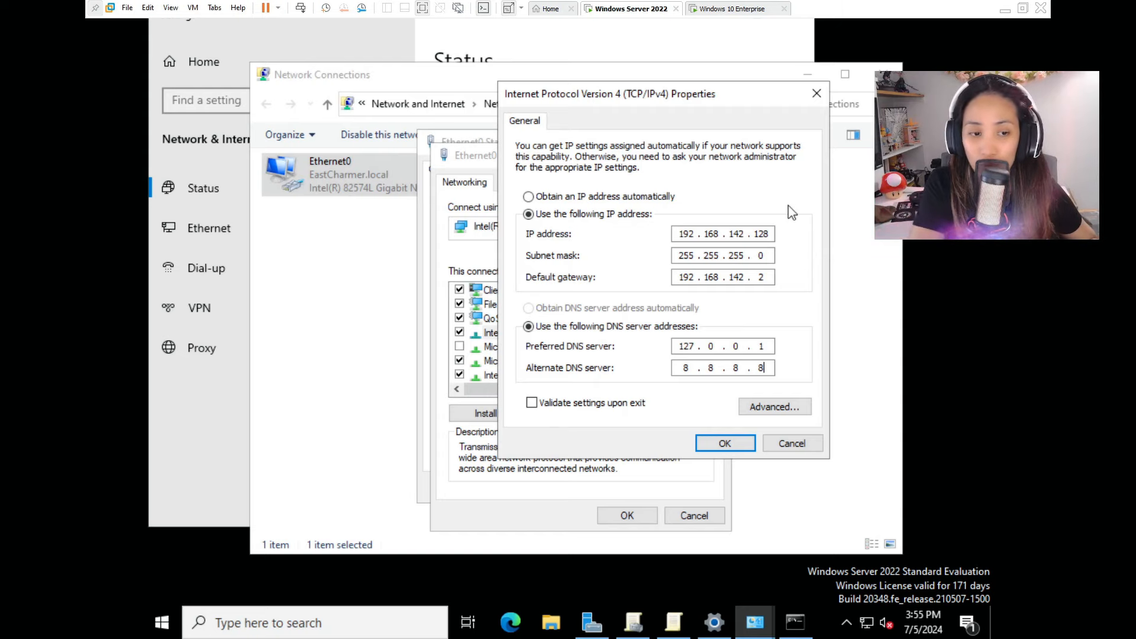
pyautogui.press('Return')
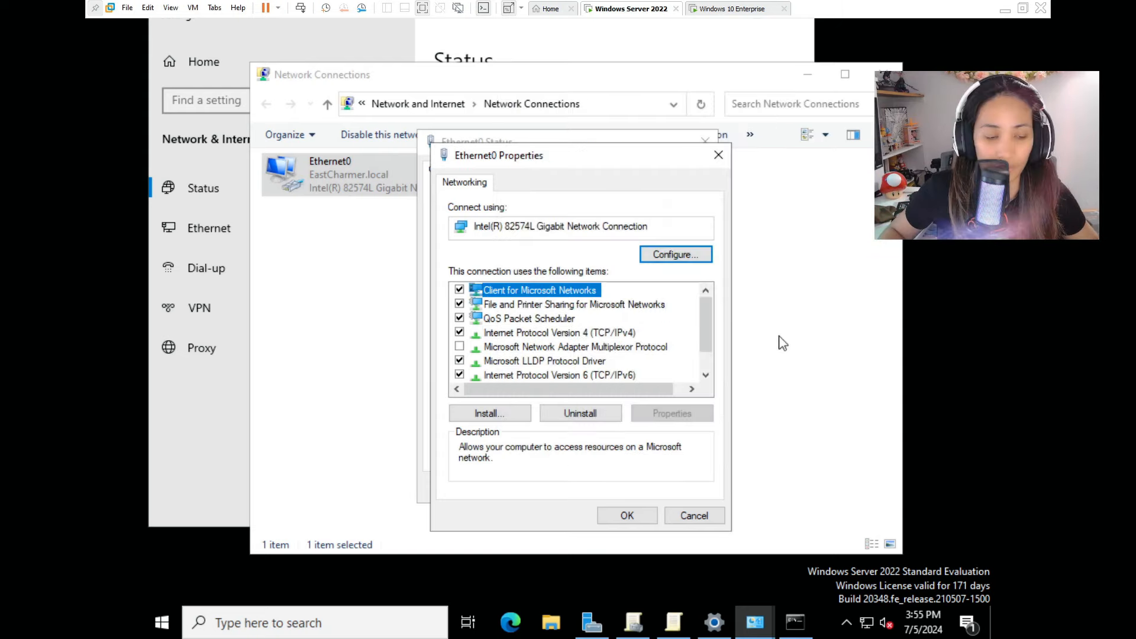
# Close Ethernet0 properties, then rerun ipconfig and run ipconfig /all in Command Prompt.
pyautogui.click(644, 515)
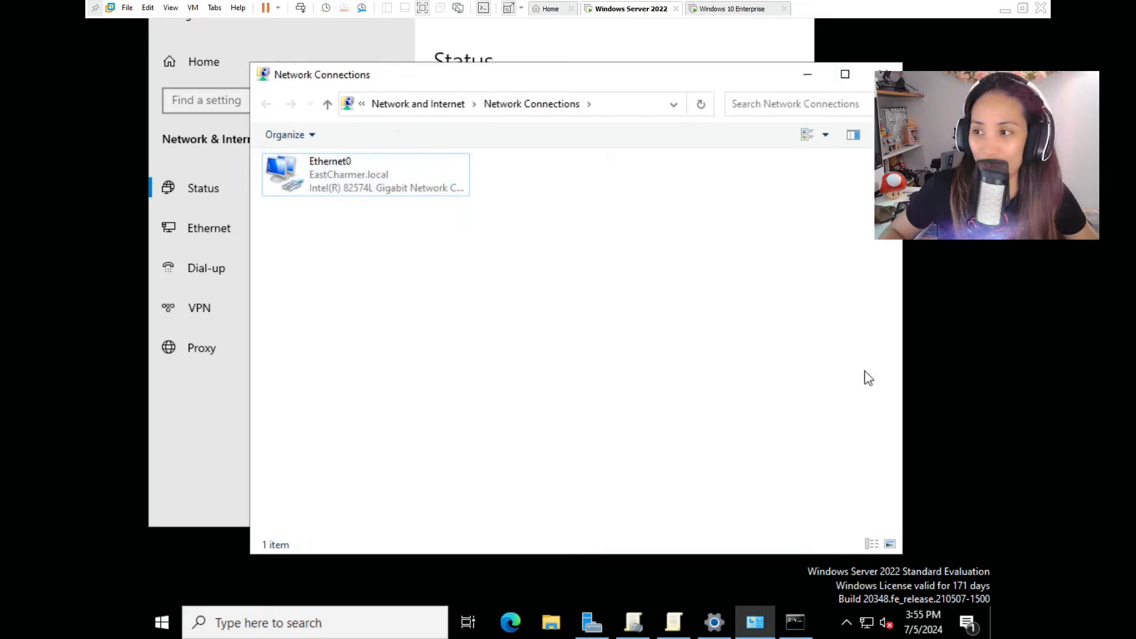
pyautogui.moveTo(863, 630)
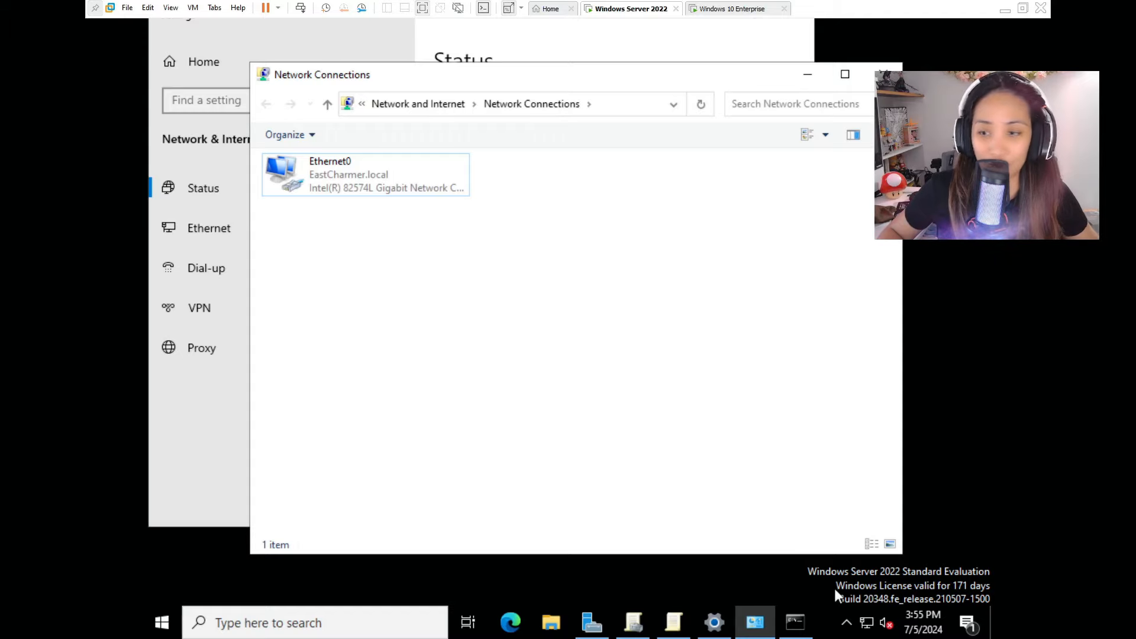
pyautogui.click(795, 622)
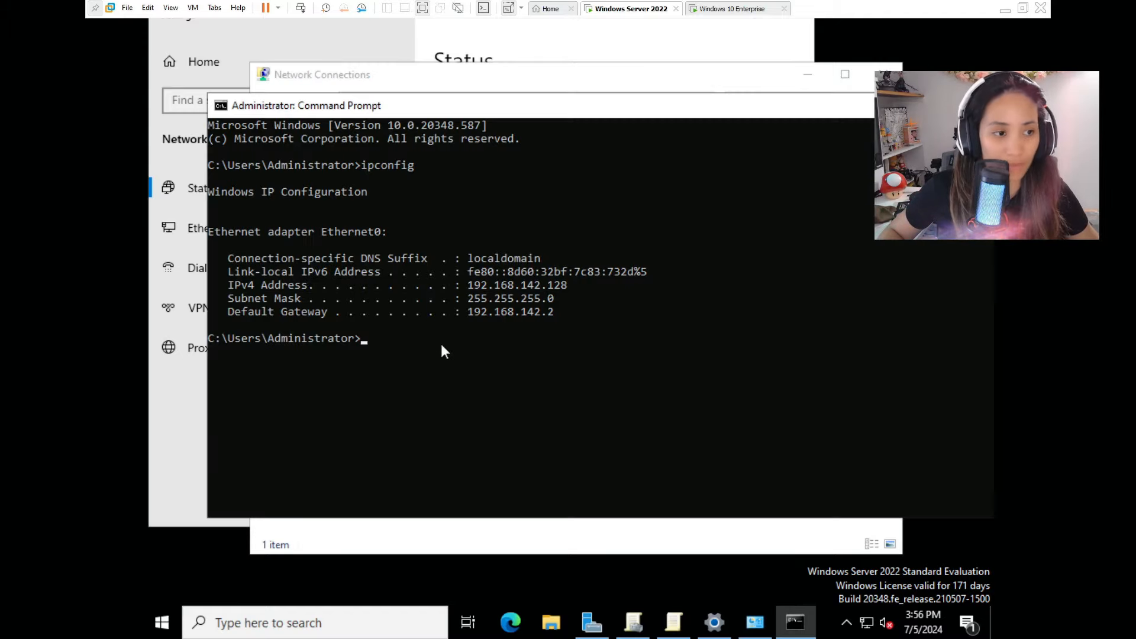
pyautogui.press('Up')
pyautogui.press('Return')
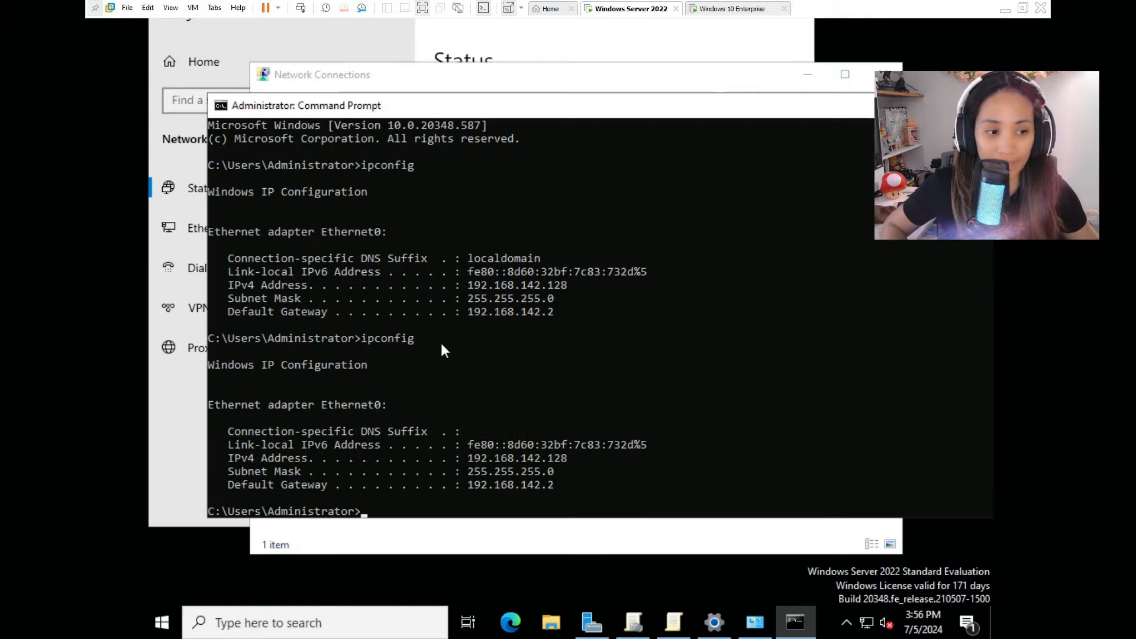
pyautogui.scroll(-3, 601, 367)
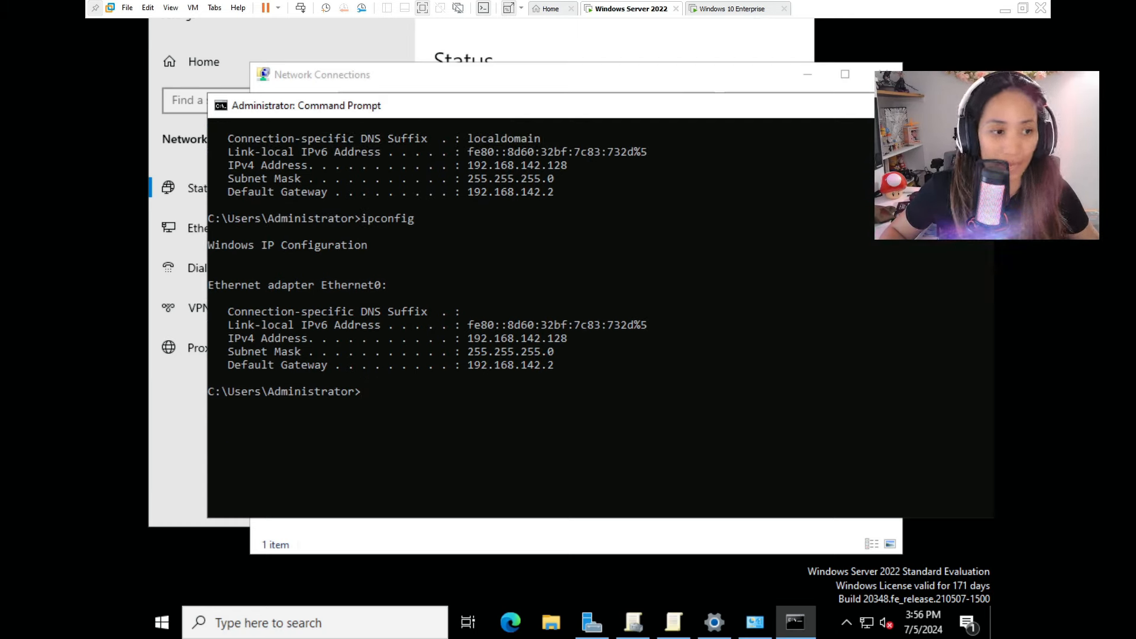
pyautogui.write('ip')
pyautogui.write('config')
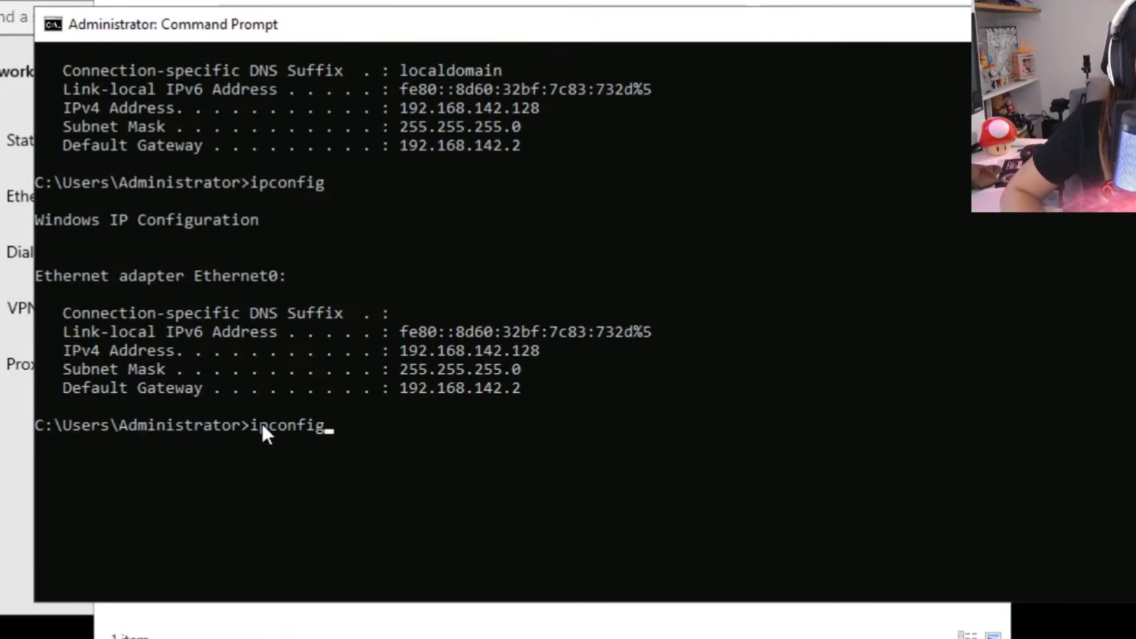
pyautogui.write(' /all')
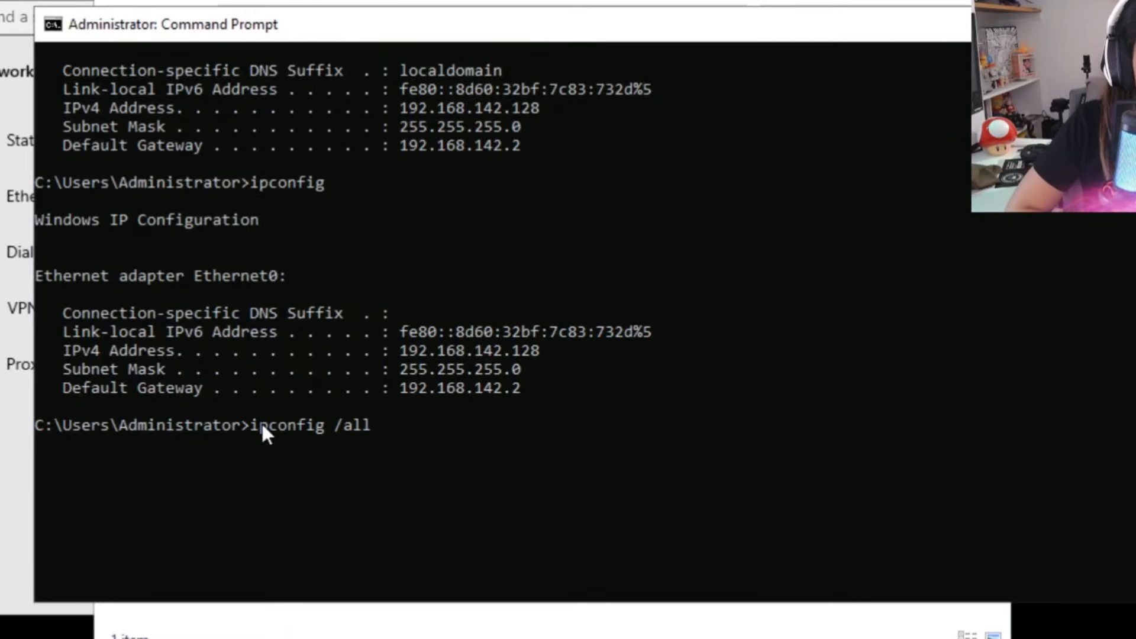
pyautogui.press('Return')
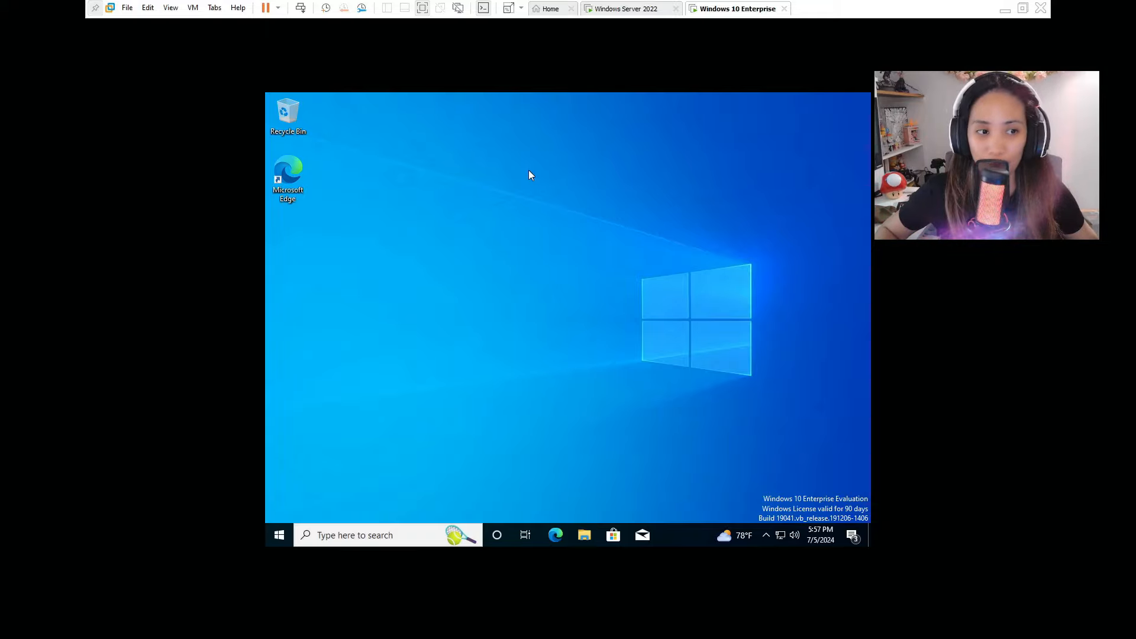
# Refresh the desktop and open the network adapter list from Network & Internet settings.
pyautogui.rightClick(553, 247)
pyautogui.click(549, 270)
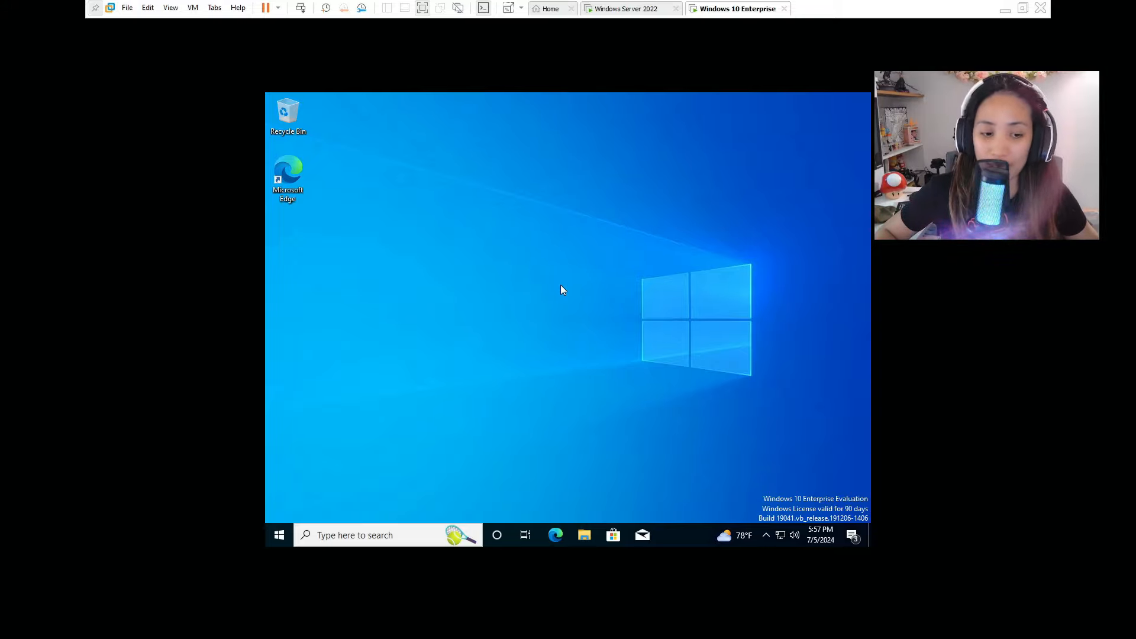
pyautogui.rightClick(780, 535)
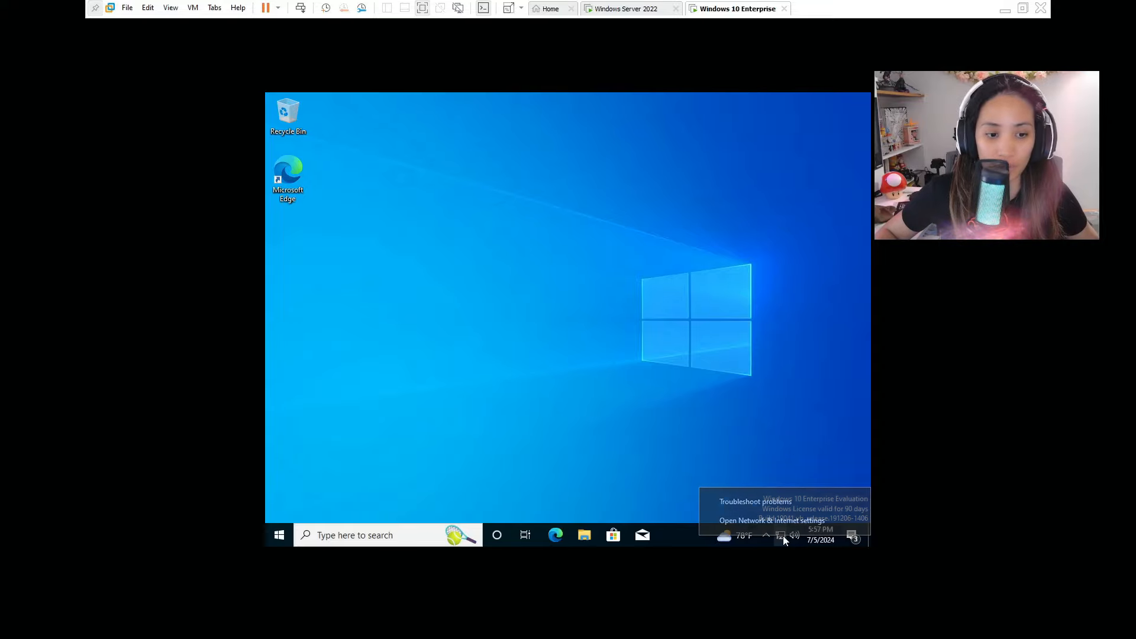
pyautogui.click(767, 523)
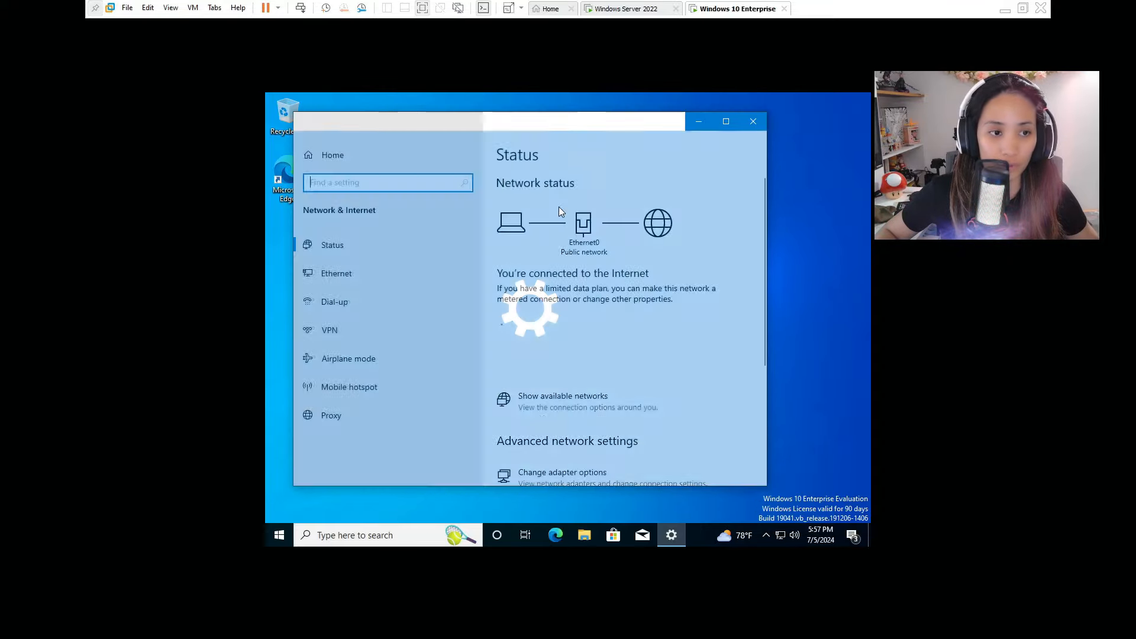
pyautogui.scroll(-2, 633, 340)
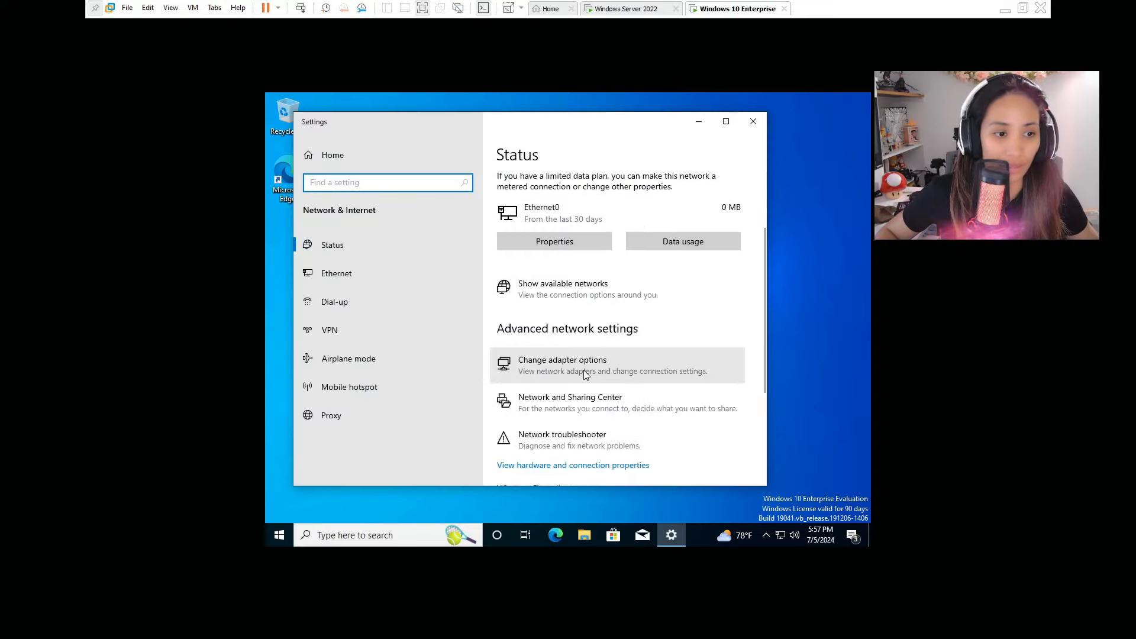
pyautogui.click(609, 366)
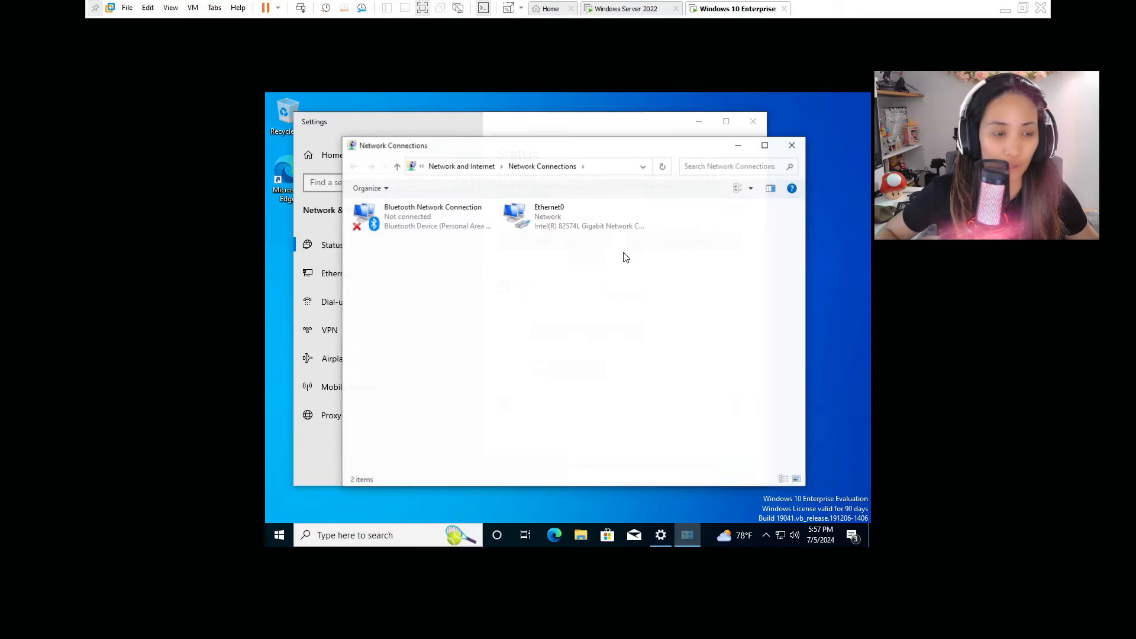
# Open Ethernet0's status, then its properties, and bring up the IPv4 settings.
pyautogui.doubleClick(521, 216)
pyautogui.click(498, 410)
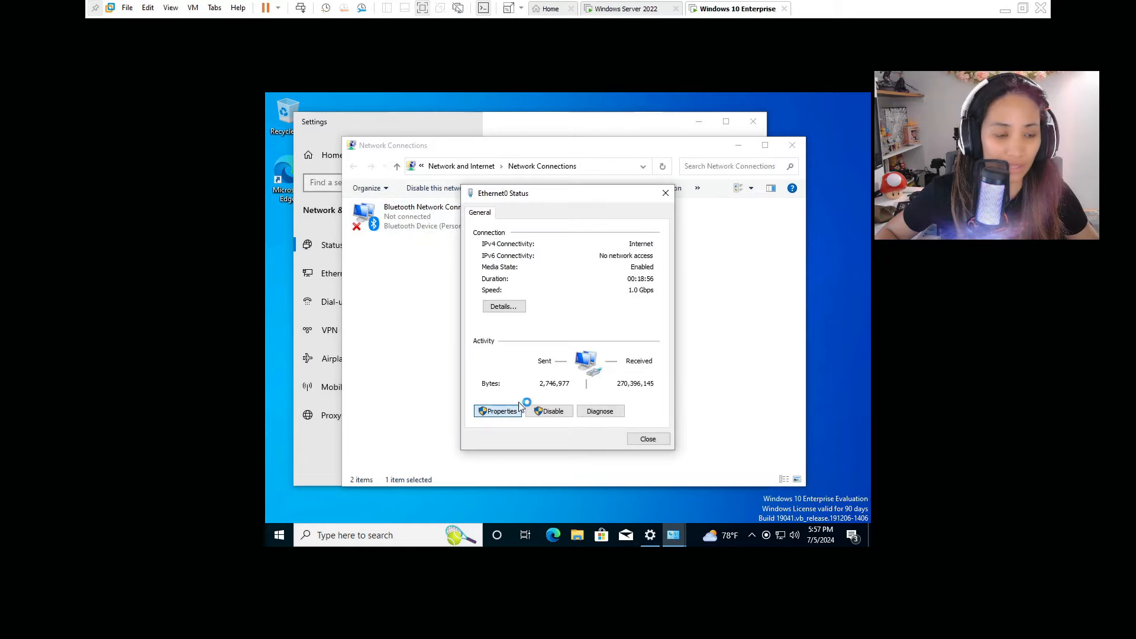
pyautogui.moveTo(616, 199); pyautogui.dragTo(642, 182)
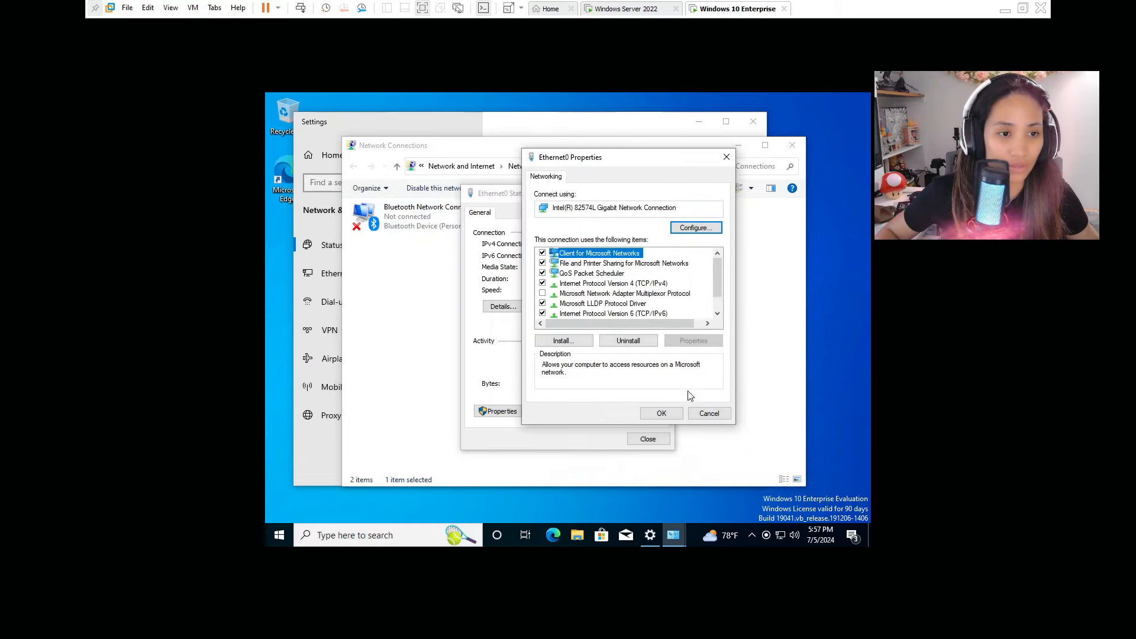
pyautogui.doubleClick(651, 285)
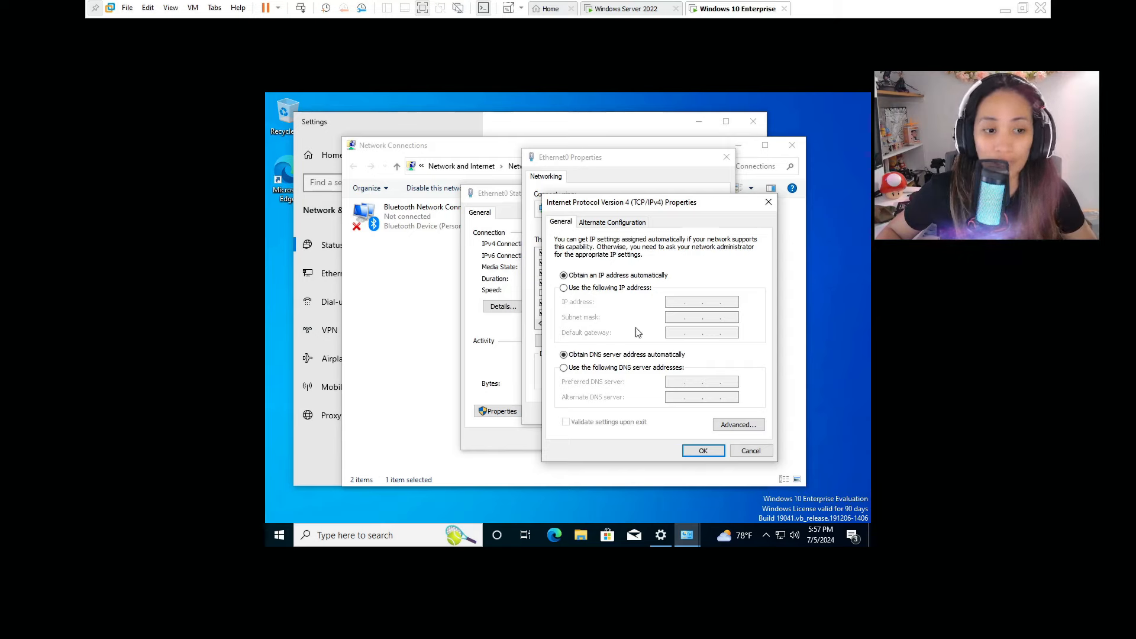
# Set Ethernet0 to use preferred DNS 192.168.124.128 and alternate DNS 8.8.8.8.
pyautogui.click(632, 369)
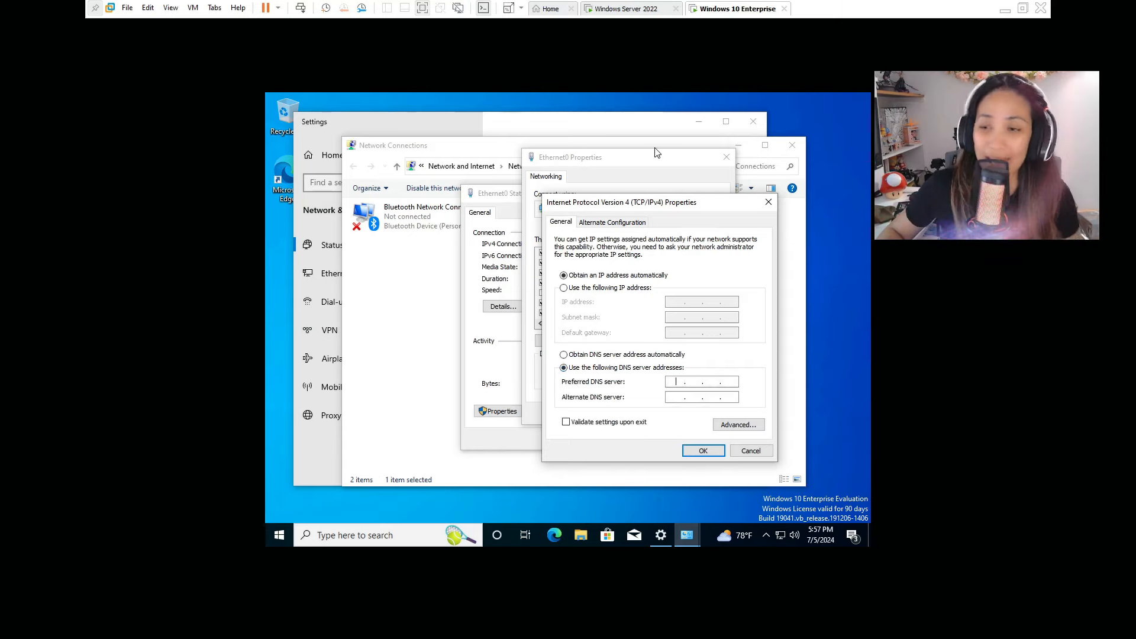
pyautogui.click(632, 17)
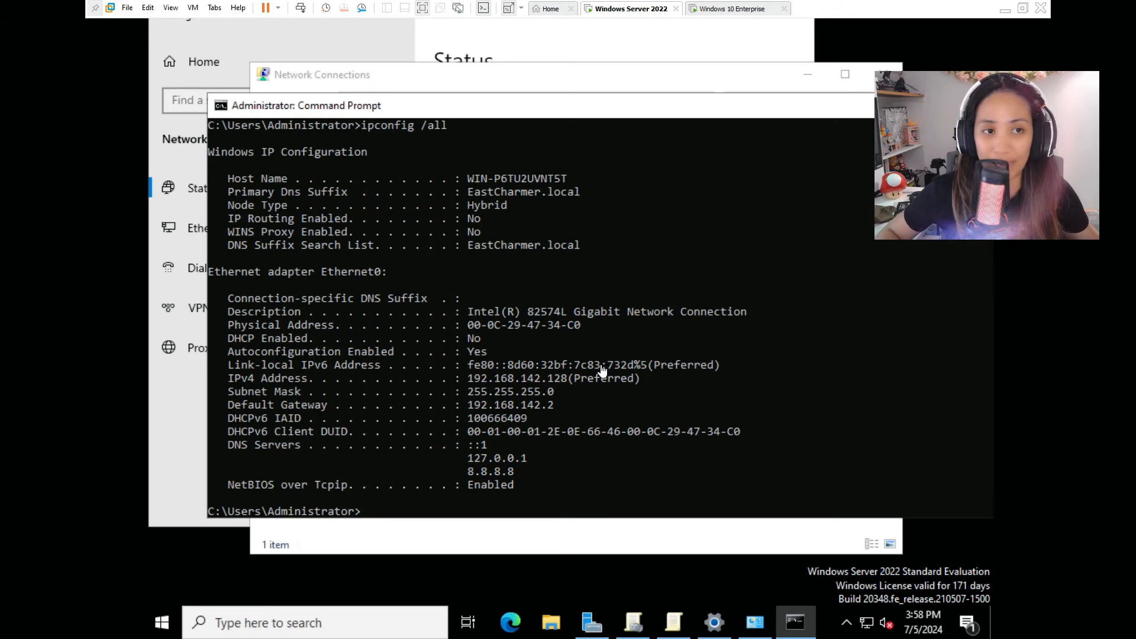
pyautogui.click(723, 11)
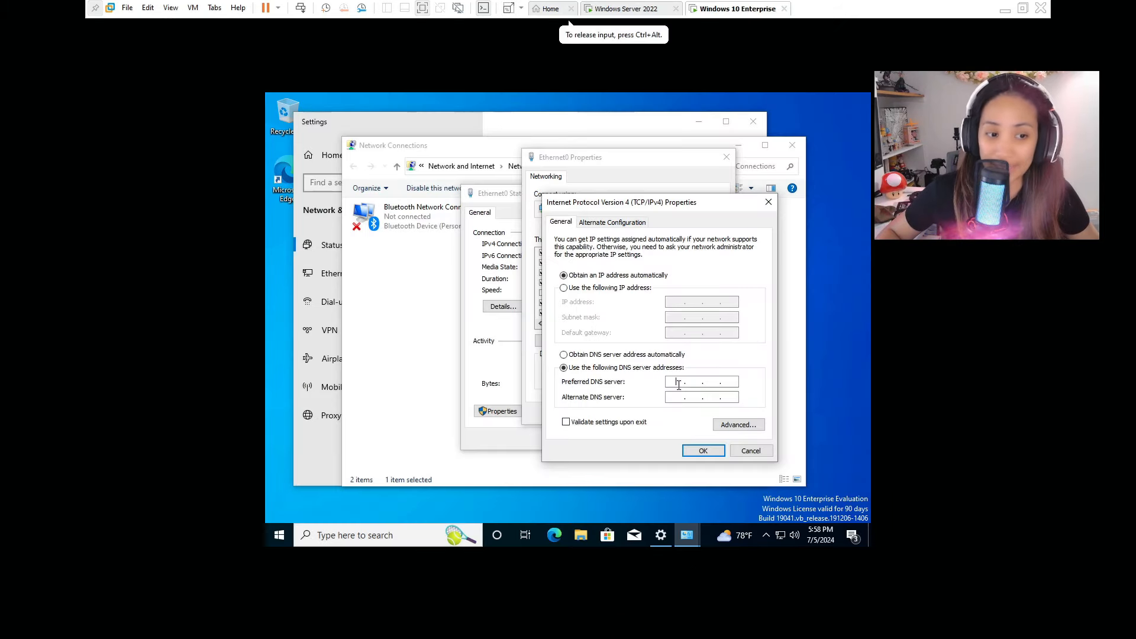
pyautogui.click(626, 9)
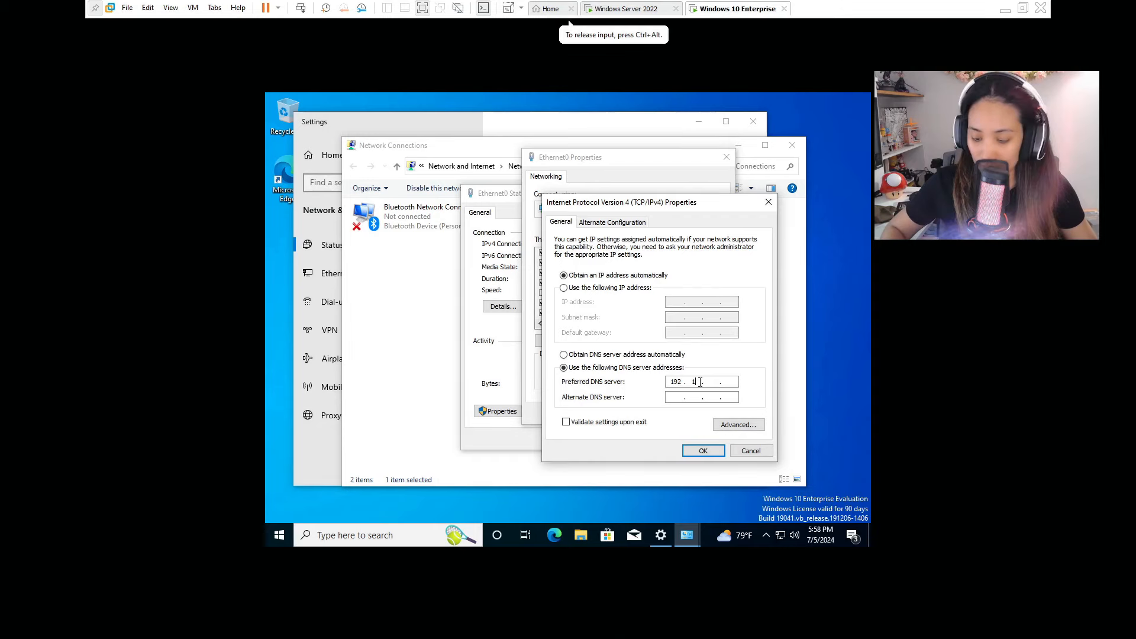
pyautogui.write('68.124.12')
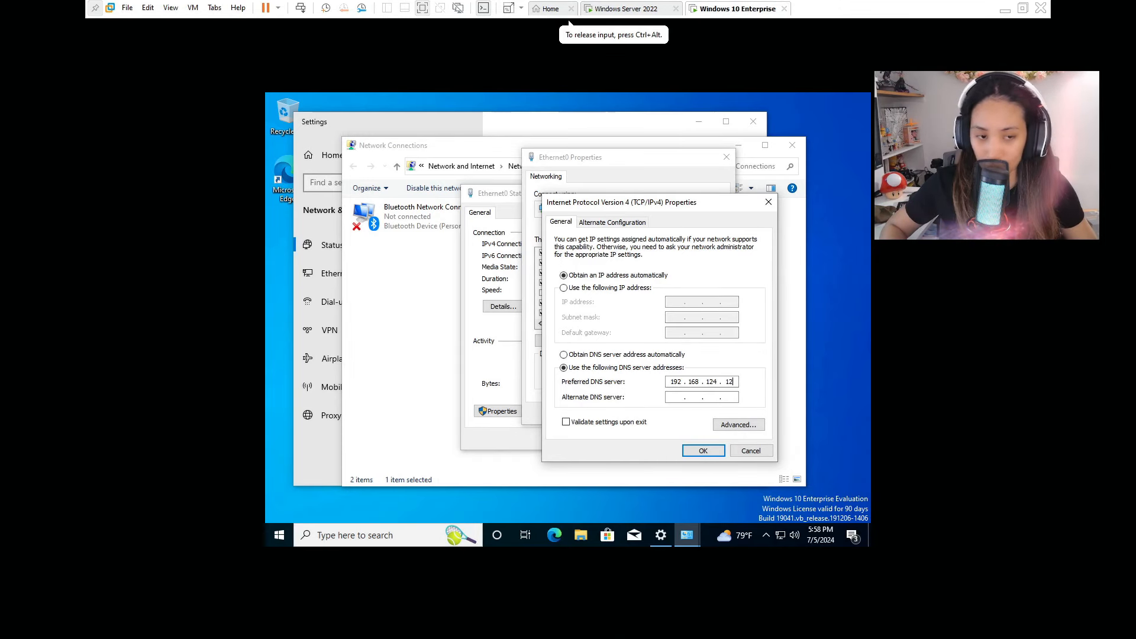
pyautogui.press('Tab')
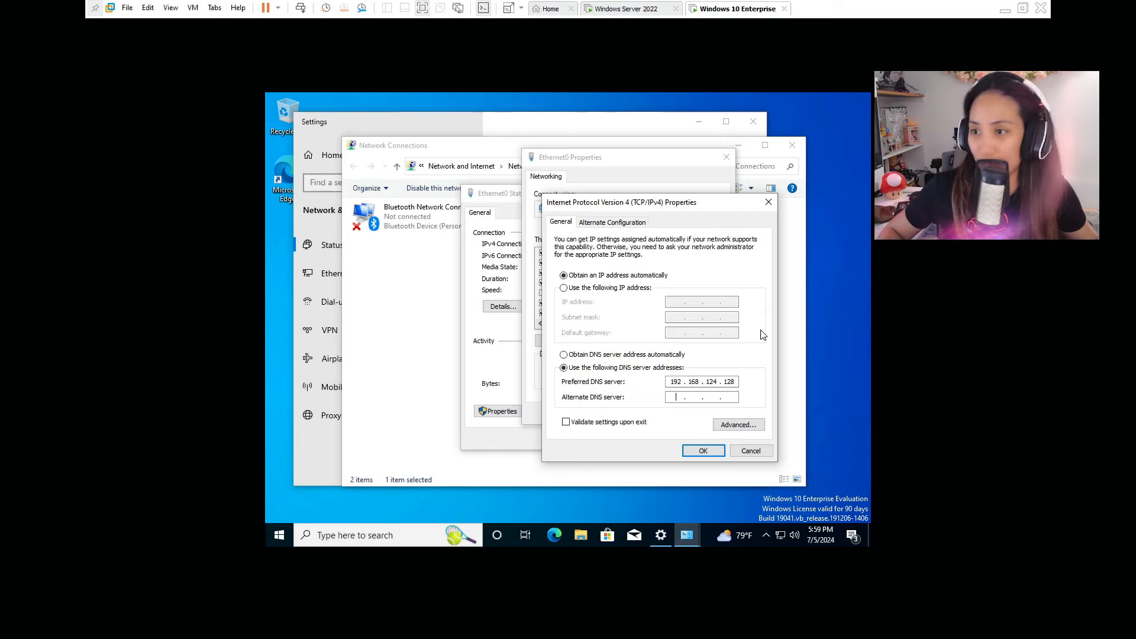
pyautogui.write('8 . 8 . 8 . 8')
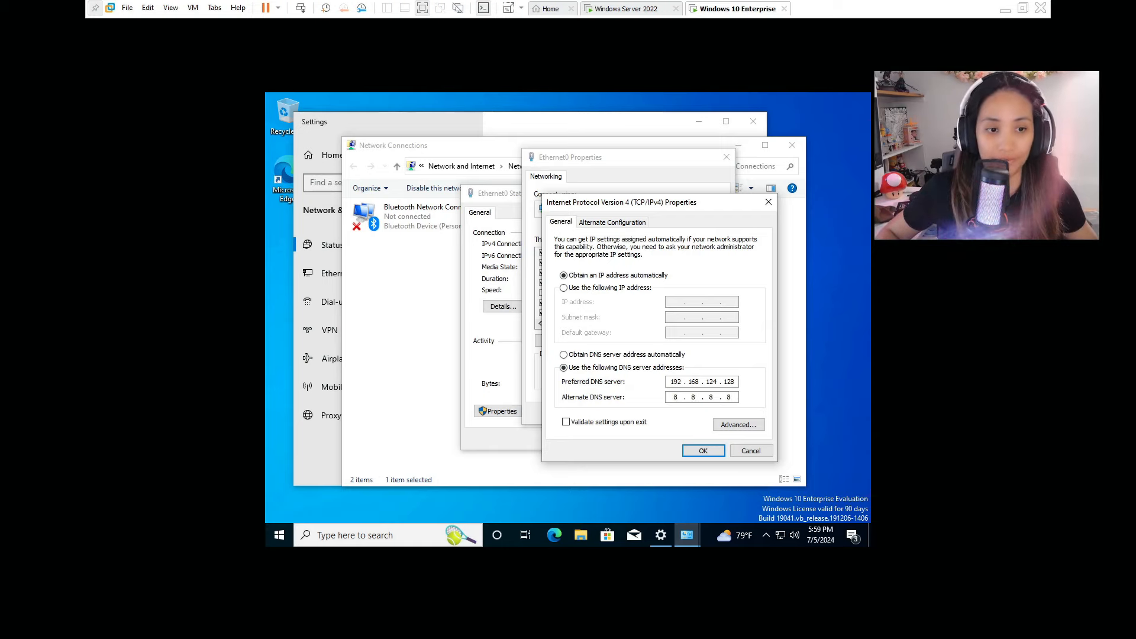
# Save the DNS settings and close the Ethernet0 property and status windows.
pyautogui.click(698, 452)
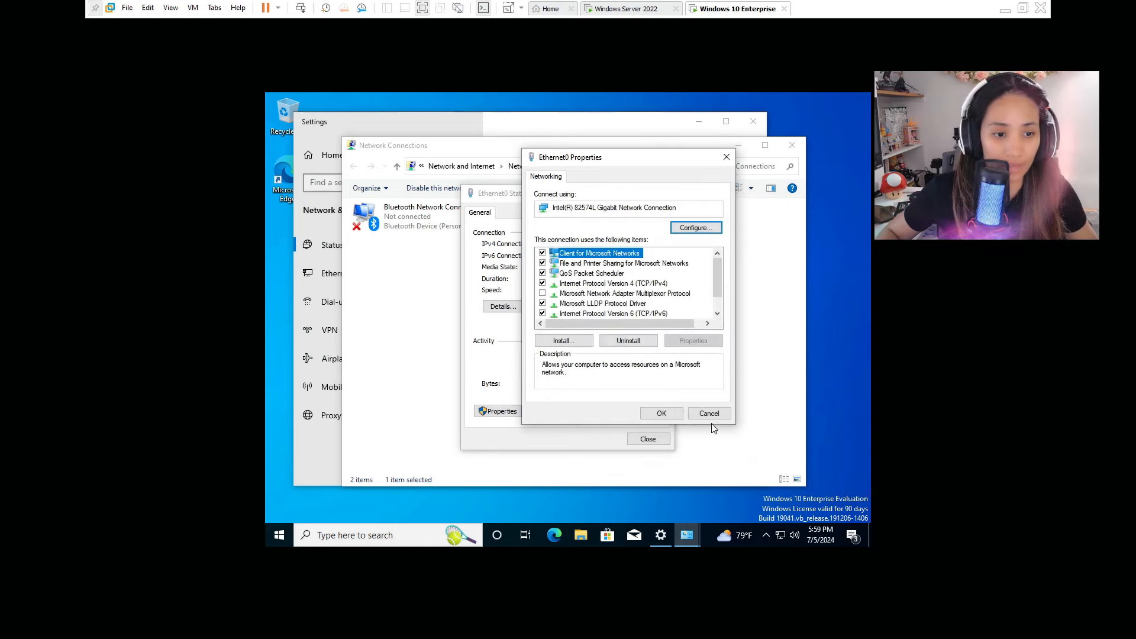
pyautogui.click(661, 413)
pyautogui.click(648, 438)
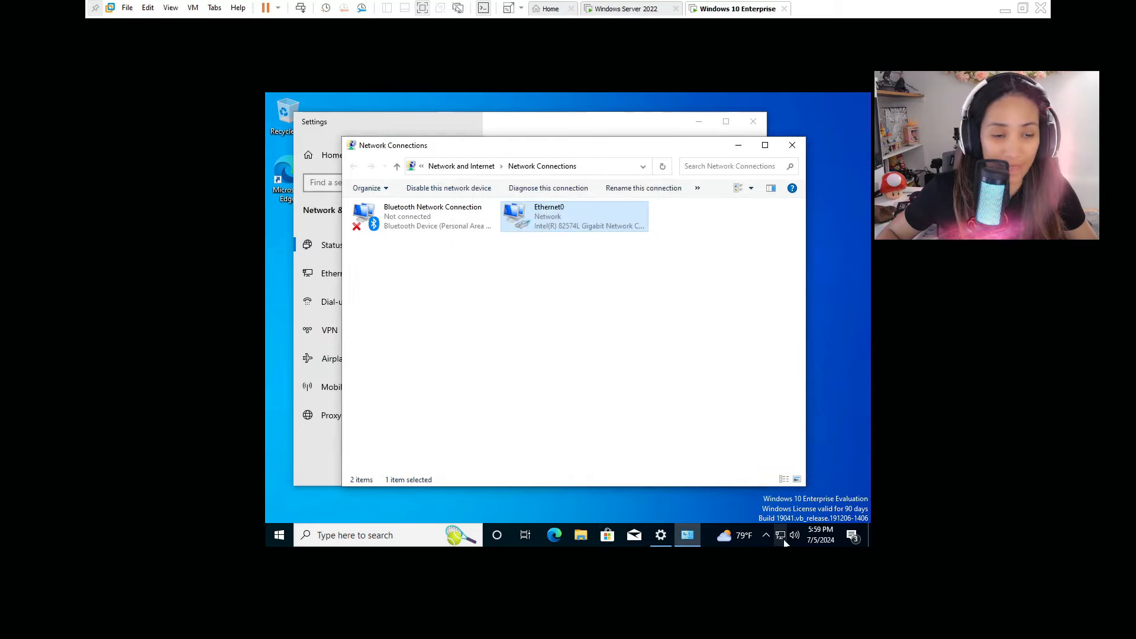
# Clear away the network windows and launch a Command Prompt with cmd.
pyautogui.click(738, 145)
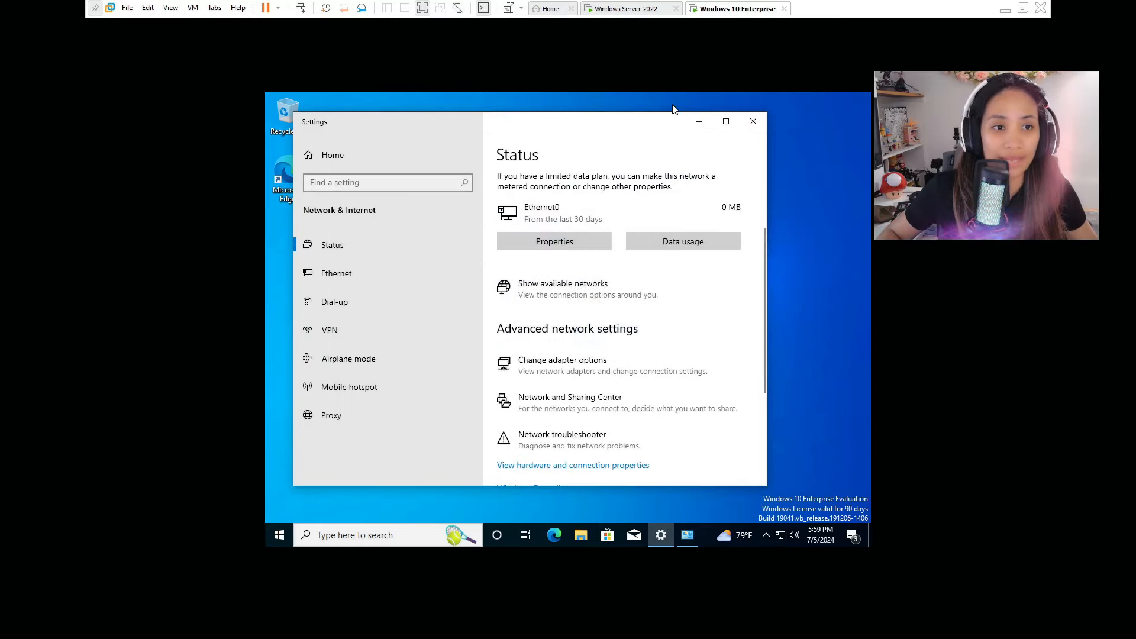
pyautogui.click(697, 121)
pyautogui.rightClick(563, 224)
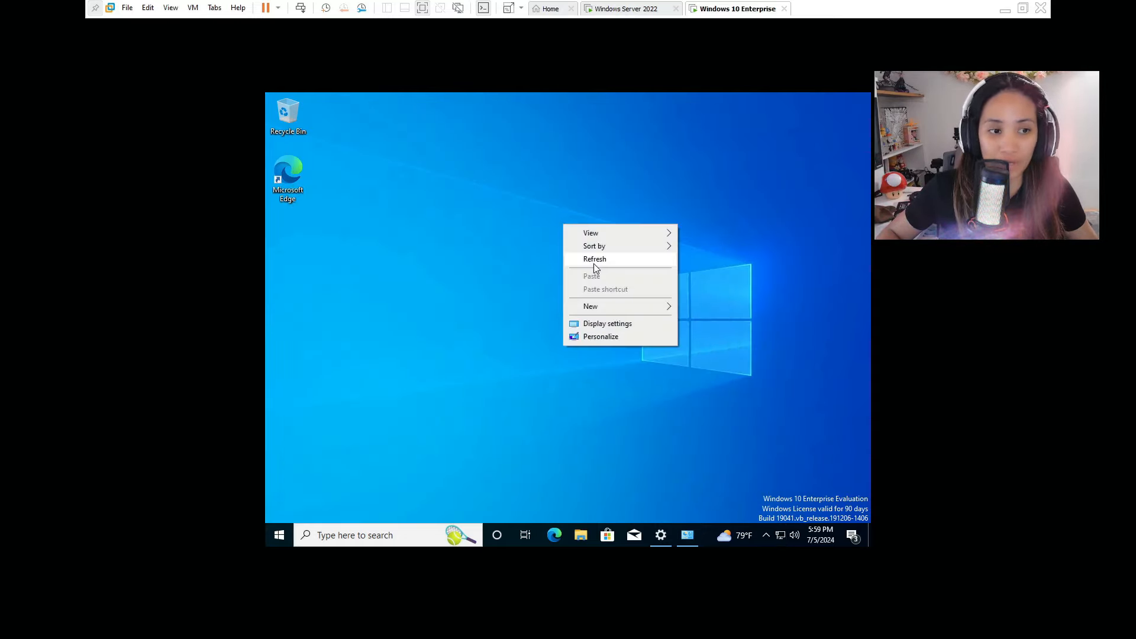
pyautogui.click(594, 261)
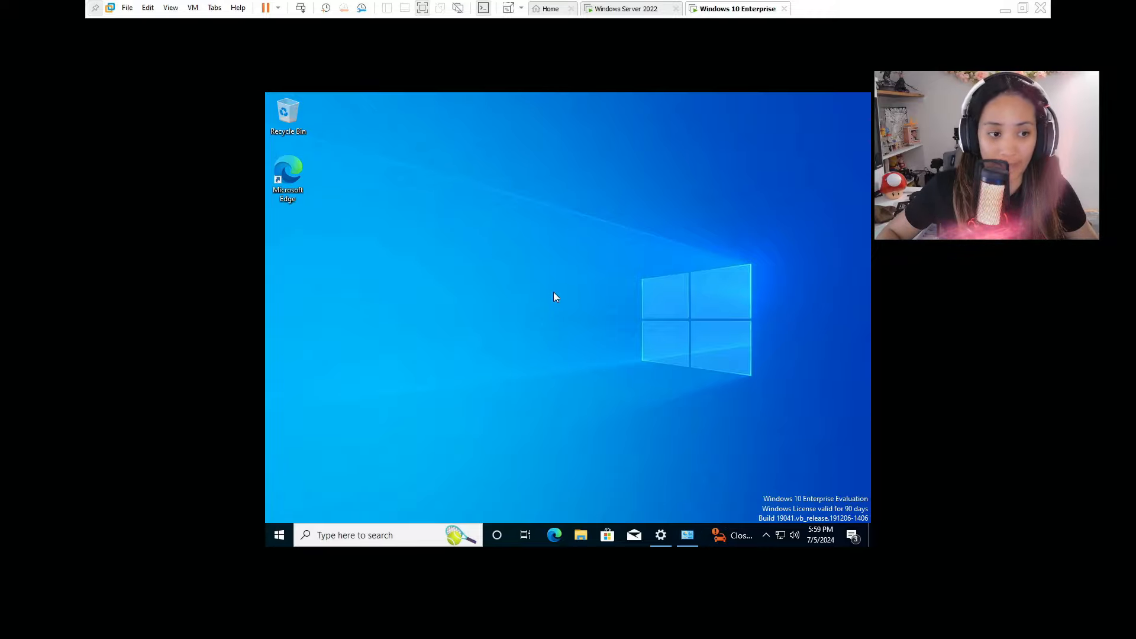
pyautogui.click(413, 536)
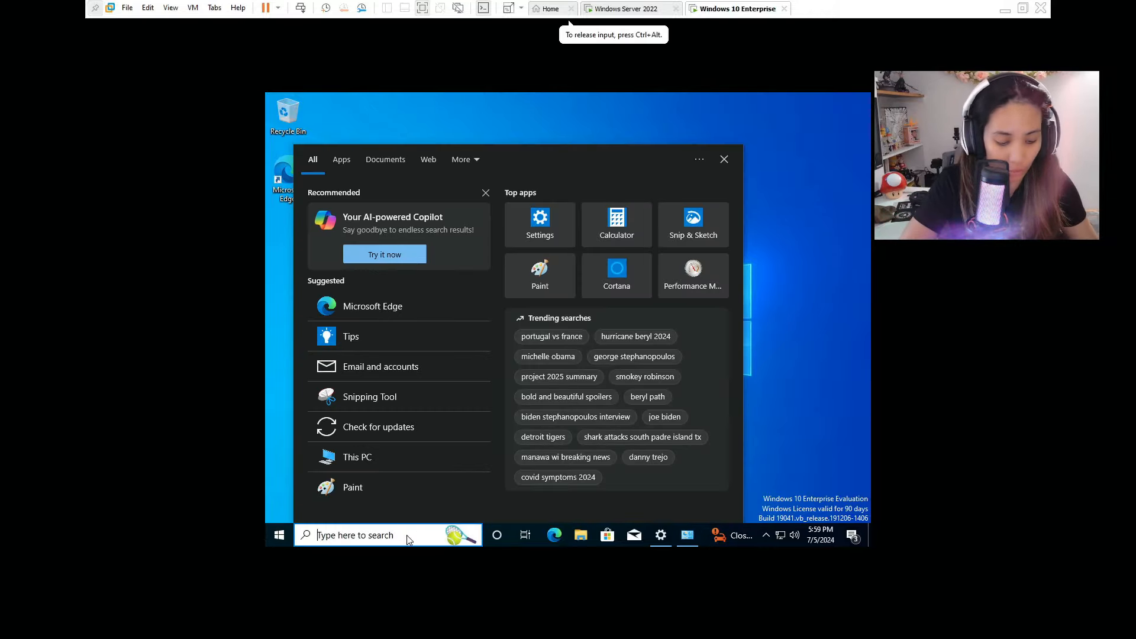
pyautogui.write('cmd')
pyautogui.press('Return')
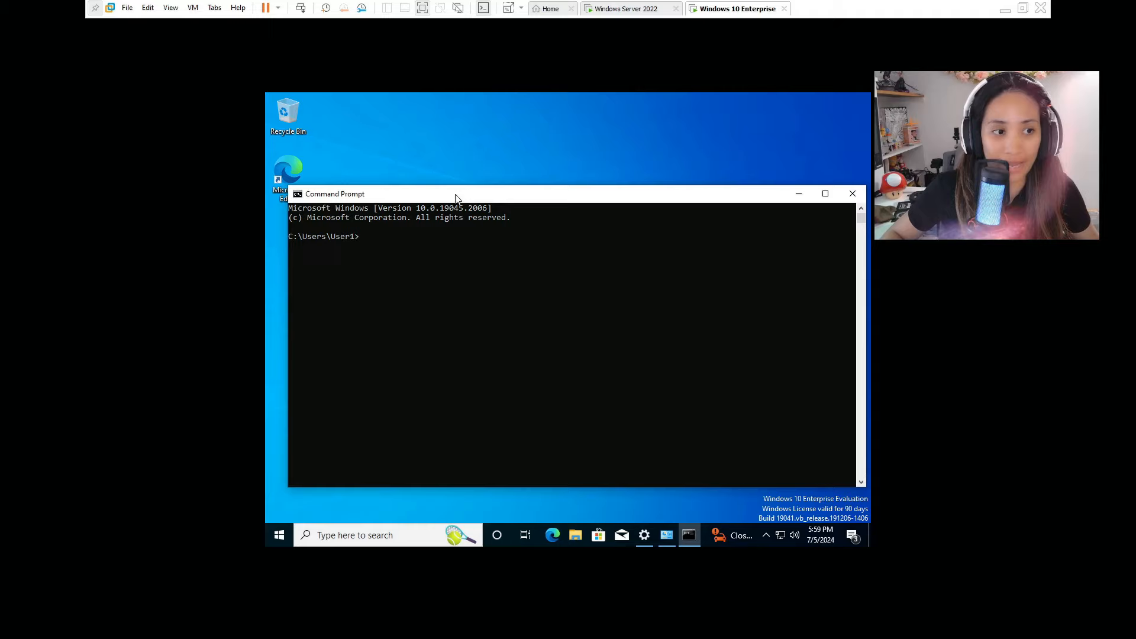
# Ping the server at 192.168.142.128 from the Command Prompt.
pyautogui.moveTo(459, 194); pyautogui.dragTo(465, 189)
pyautogui.write('ping 092.168.142.128')
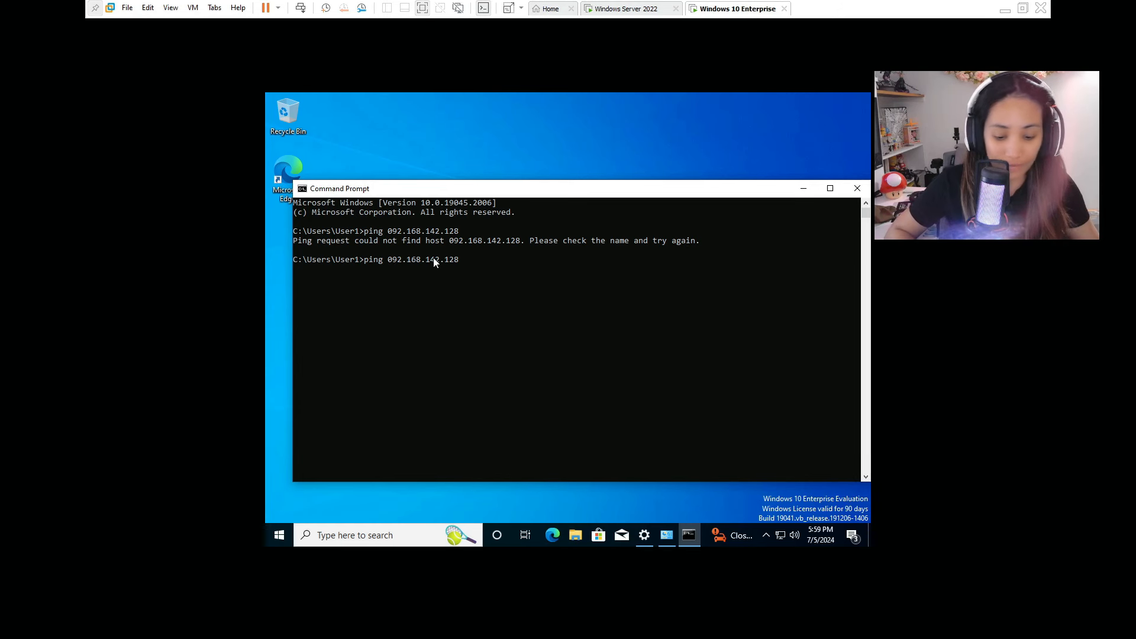
pyautogui.press('Delete')
pyautogui.write('1')
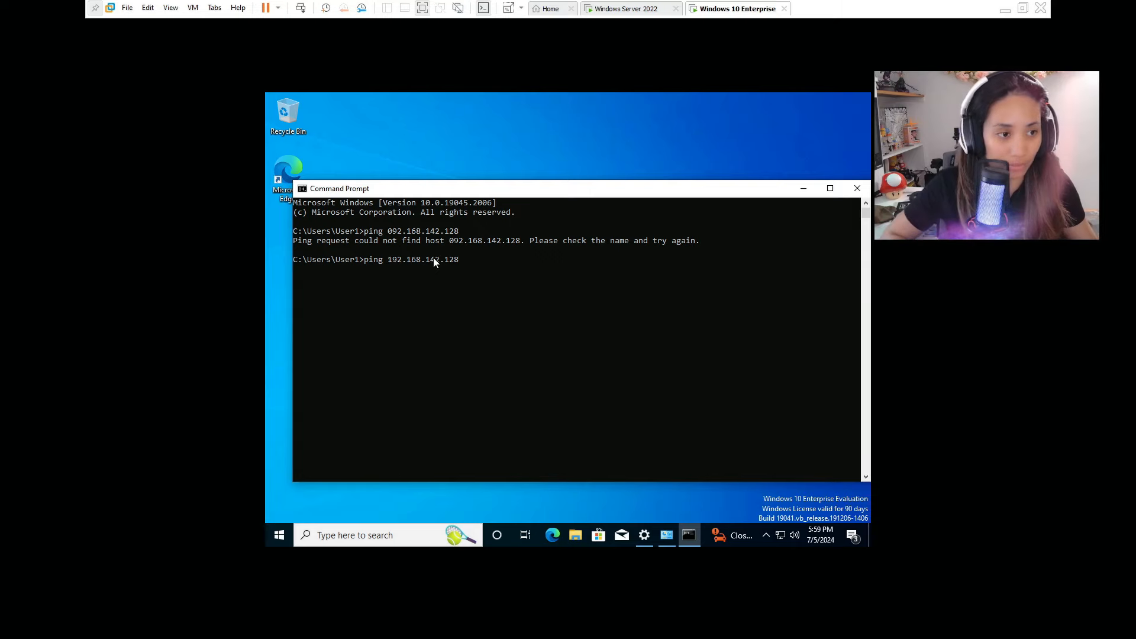
pyautogui.press('Return')
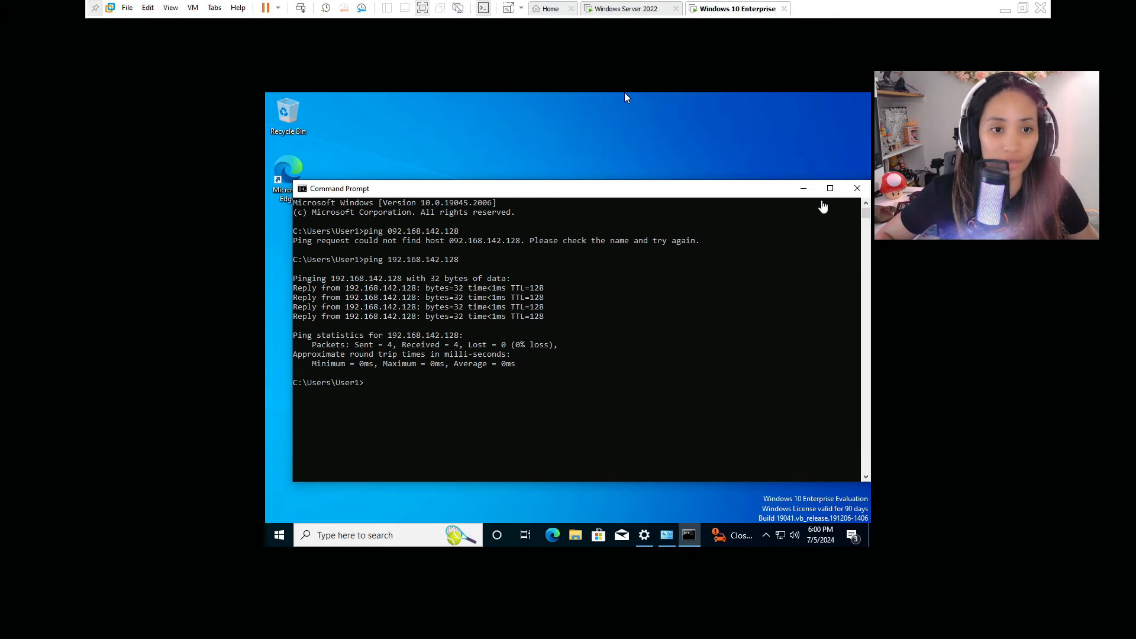
# Run nslookup eastcharmer.local to confirm the domain resolves.
pyautogui.click(804, 189)
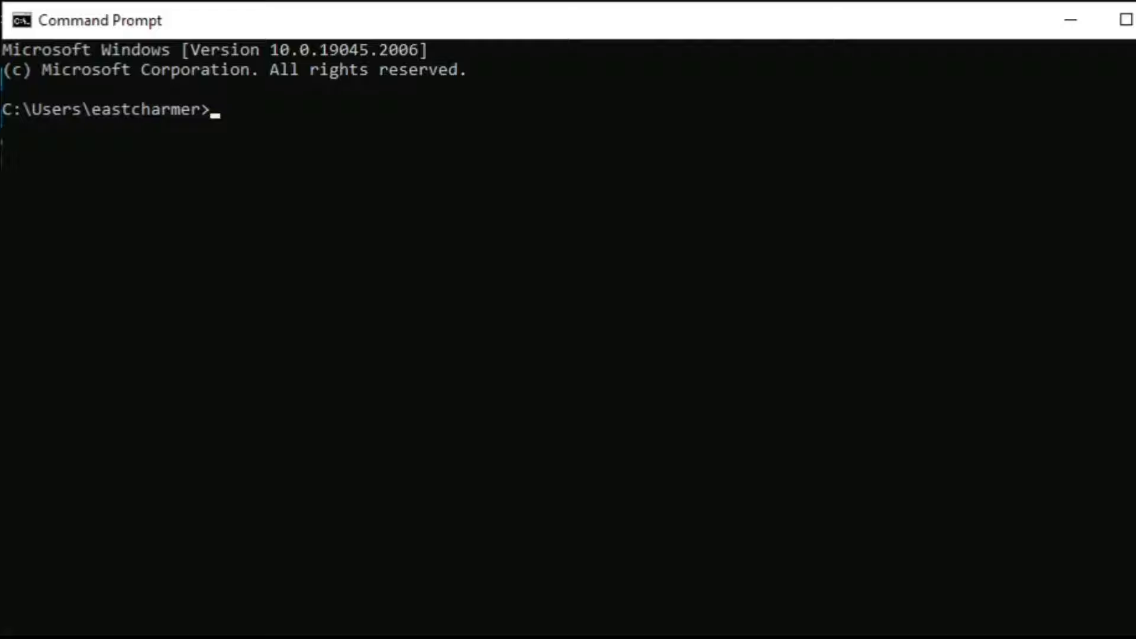
pyautogui.write('nslookup')
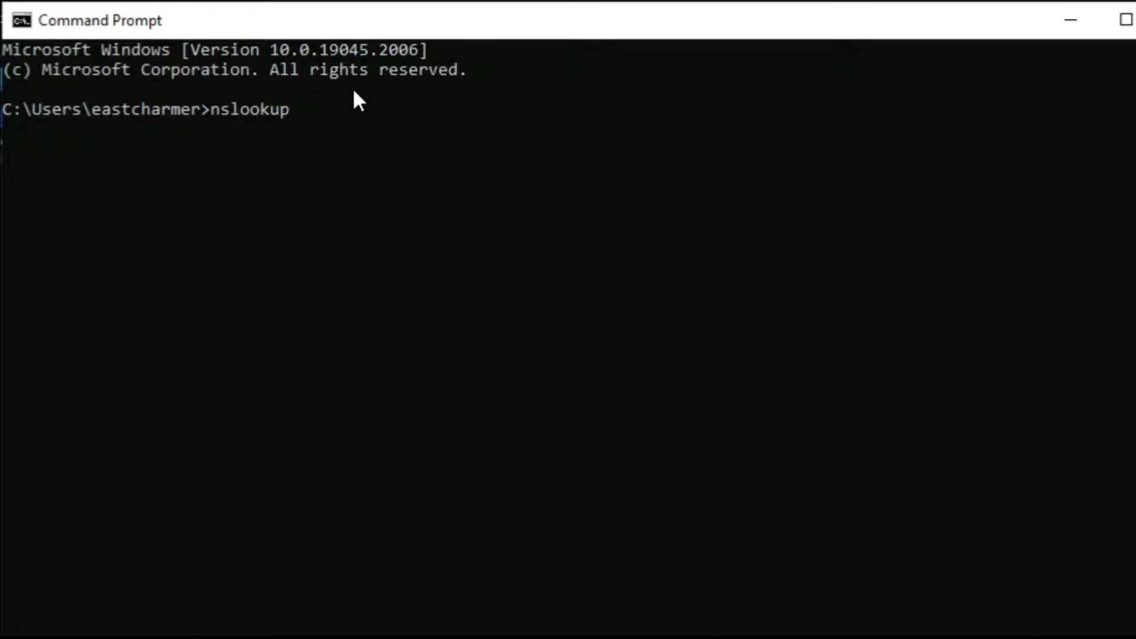
pyautogui.write(' eastcharmer.local')
pyautogui.press('Return')
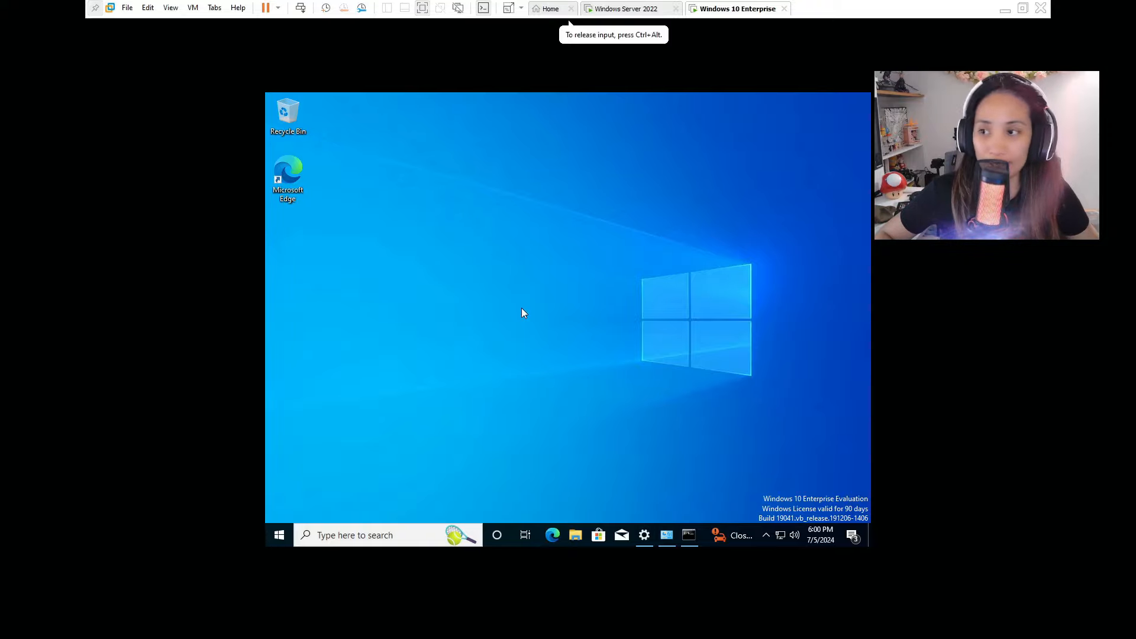
# Open the advanced computer name settings from This PC's properties.
pyautogui.click(575, 535)
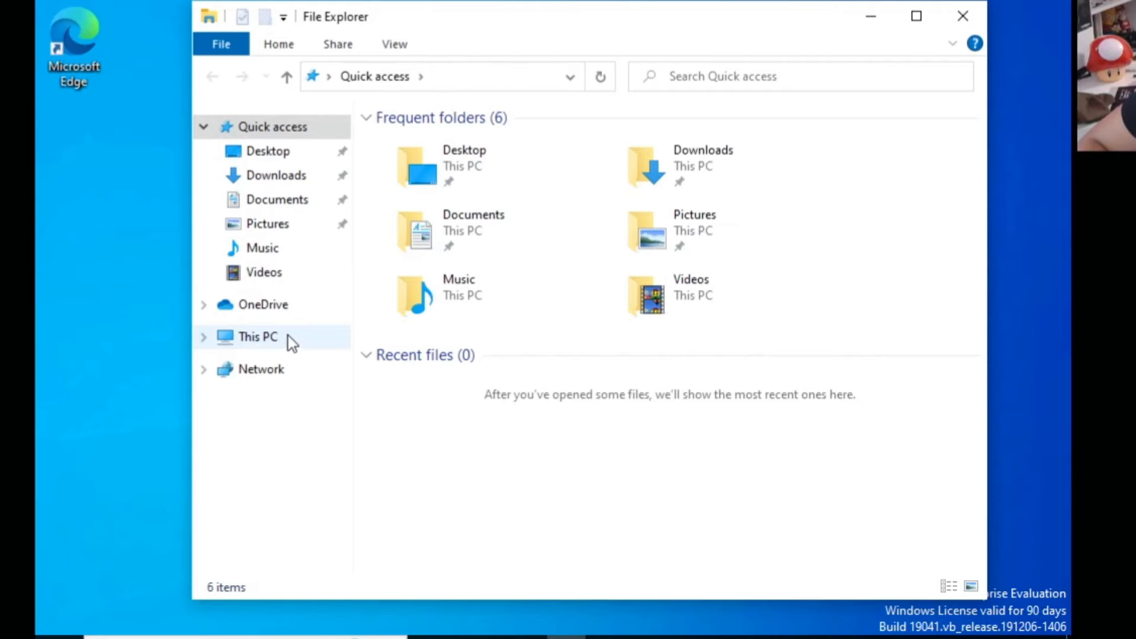
pyautogui.rightClick(292, 342)
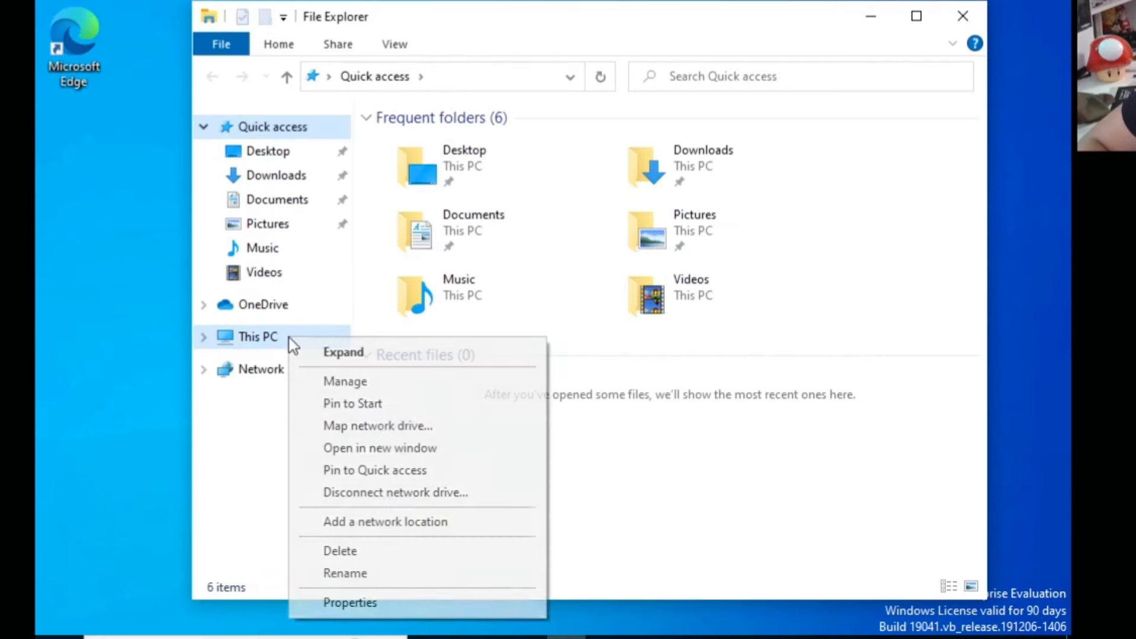
pyautogui.click(332, 601)
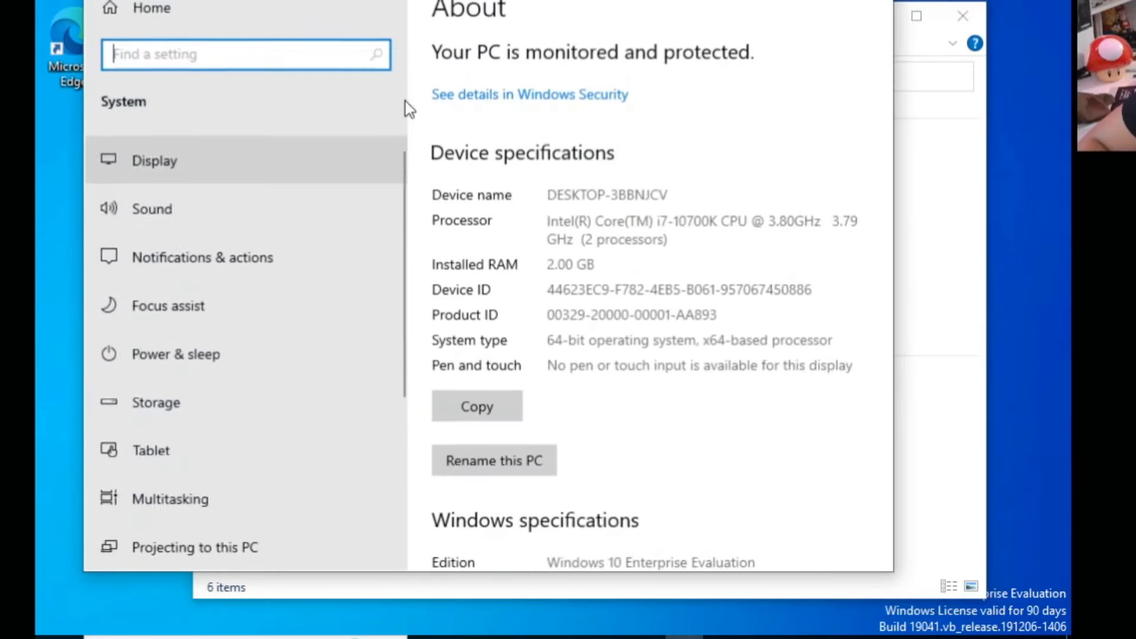
pyautogui.scroll(-10, 683, 254)
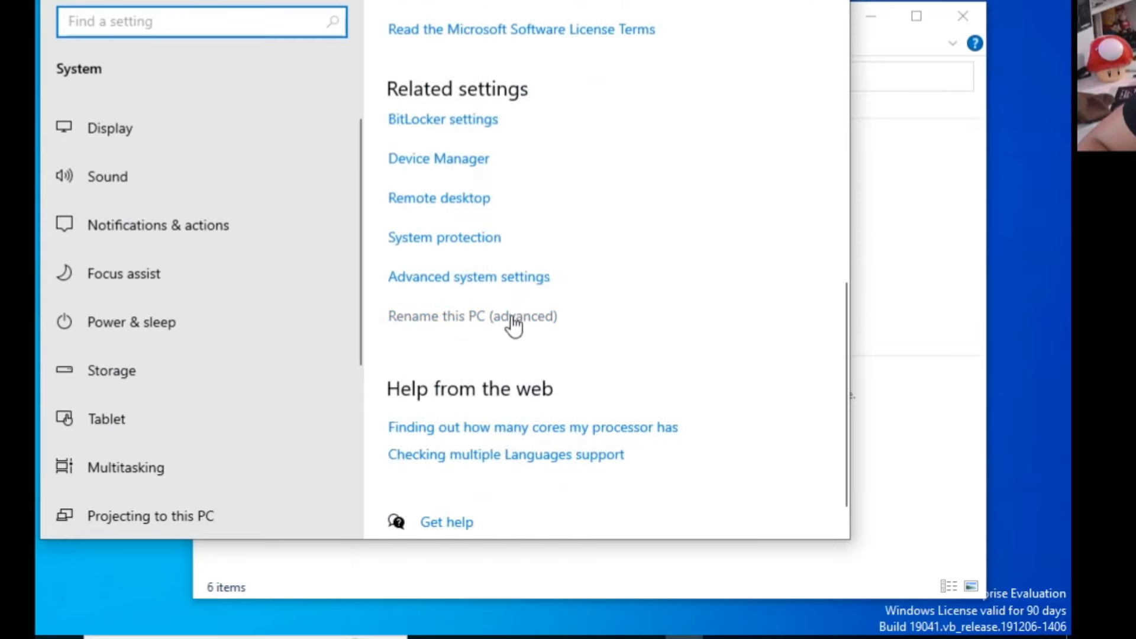
pyautogui.click(474, 320)
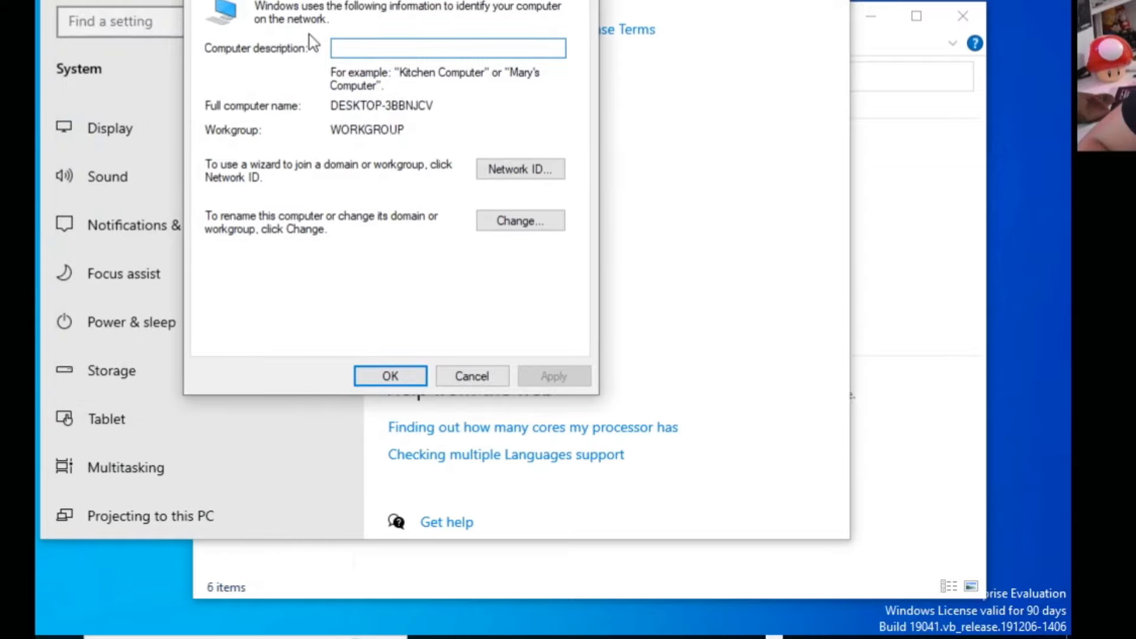
pyautogui.click(520, 221)
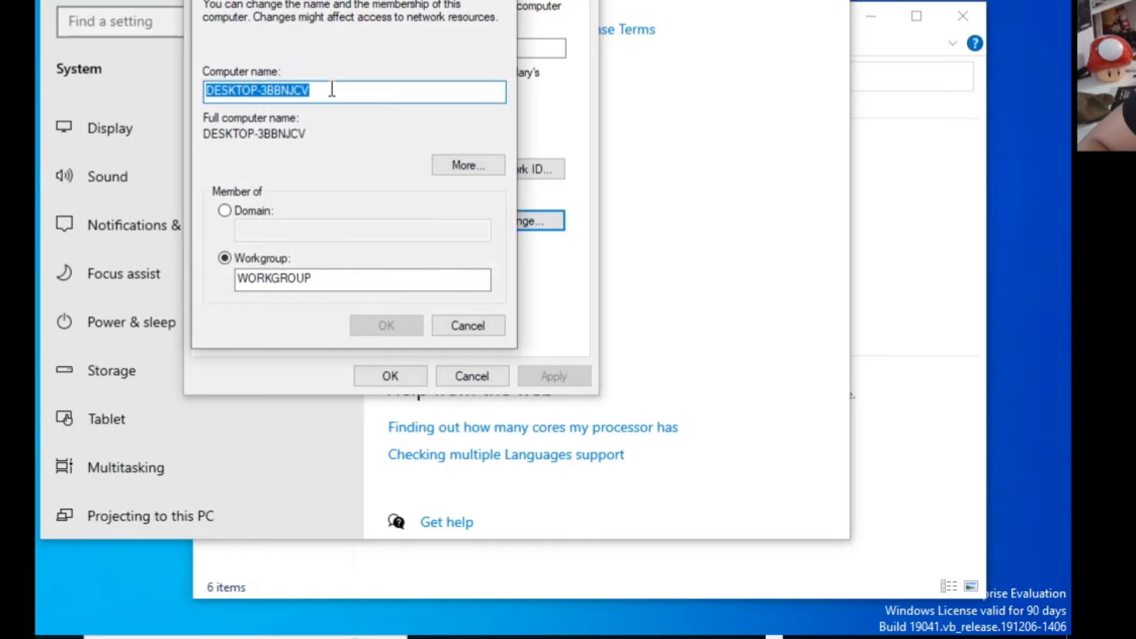
# Rename the computer to Comp01 and make it a member of the eastcharmer.local domain.
pyautogui.click(354, 87)
pyautogui.moveTo(353, 87); pyautogui.dragTo(128, 72)
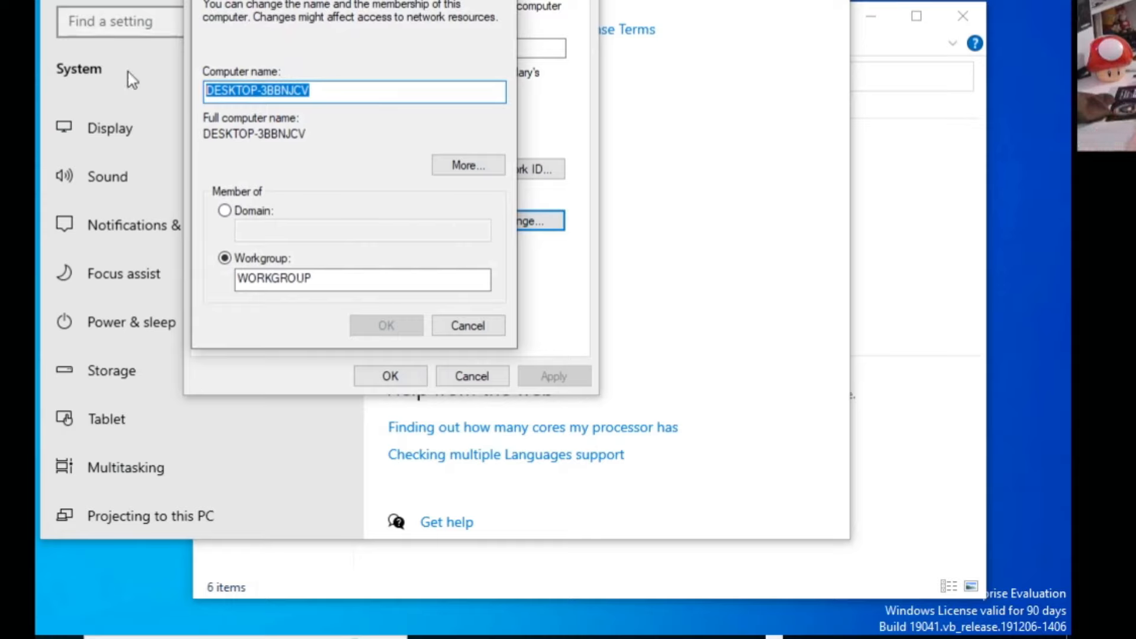
pyautogui.write('Compou')
pyautogui.press('BackSpace')
pyautogui.write('o')
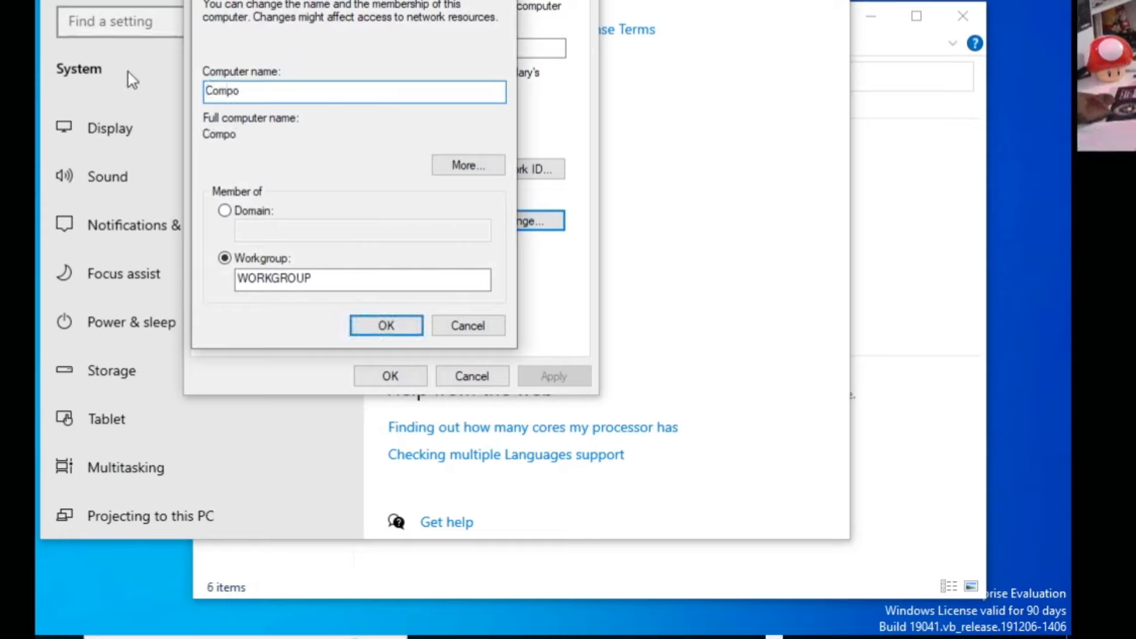
pyautogui.write('uter')
pyautogui.press('BackSpace')
pyautogui.press('BackSpace')
pyautogui.press('BackSpace')
pyautogui.press('BackSpace')
pyautogui.write('01')
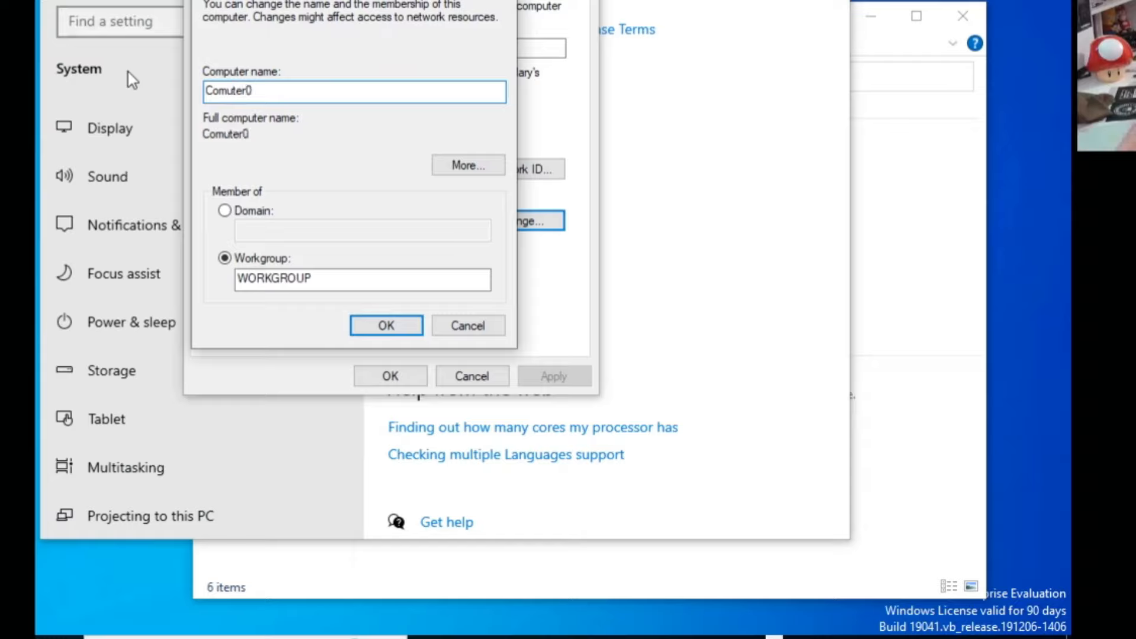
pyautogui.click(225, 213)
pyautogui.write('stchamer.local')
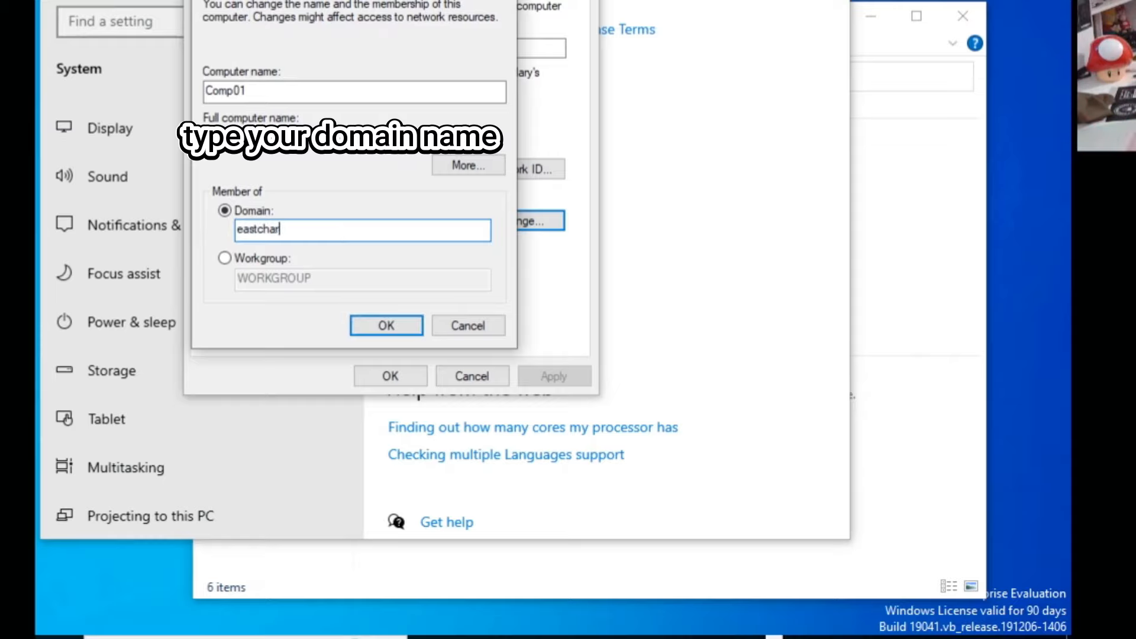
pyautogui.click(385, 325)
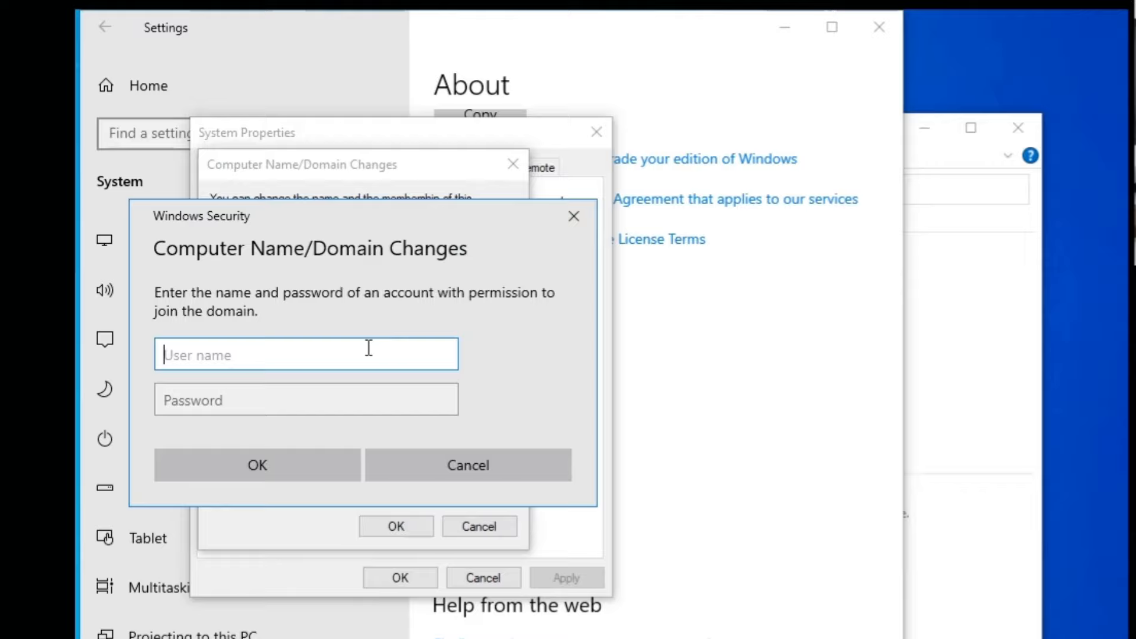
# Submit the domain administrator user name and password to join the domain.
pyautogui.write('administrator')
pyautogui.press('Tab')
pyautogui.write('Password1')
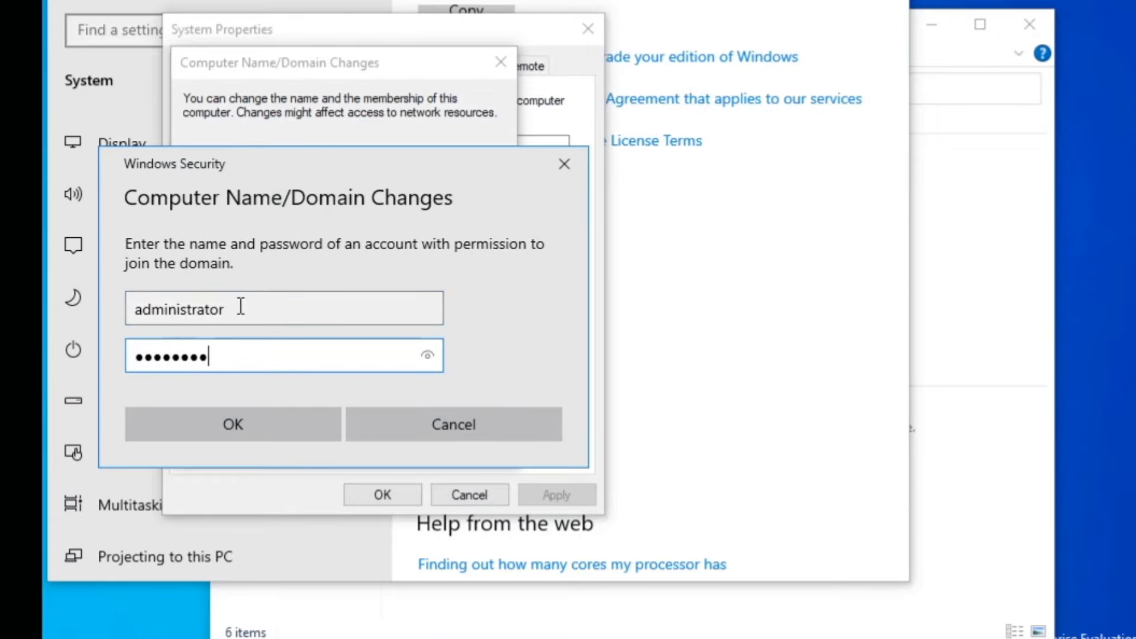
pyautogui.click(303, 423)
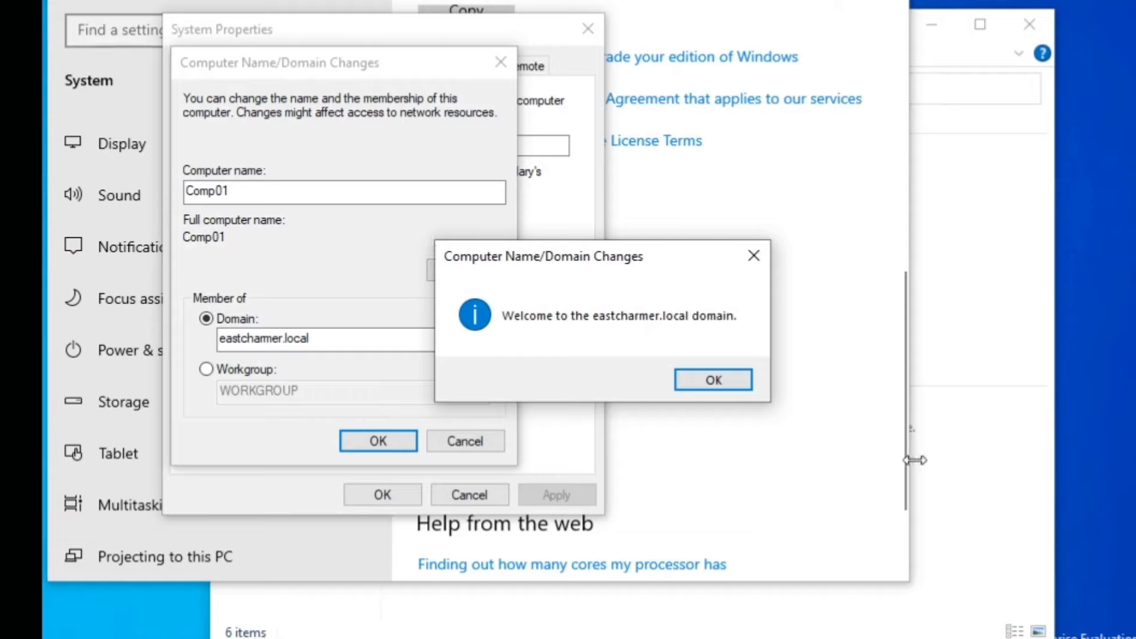
# Acknowledge the welcome and restart notices, close System Properties, and restart now.
pyautogui.click(732, 381)
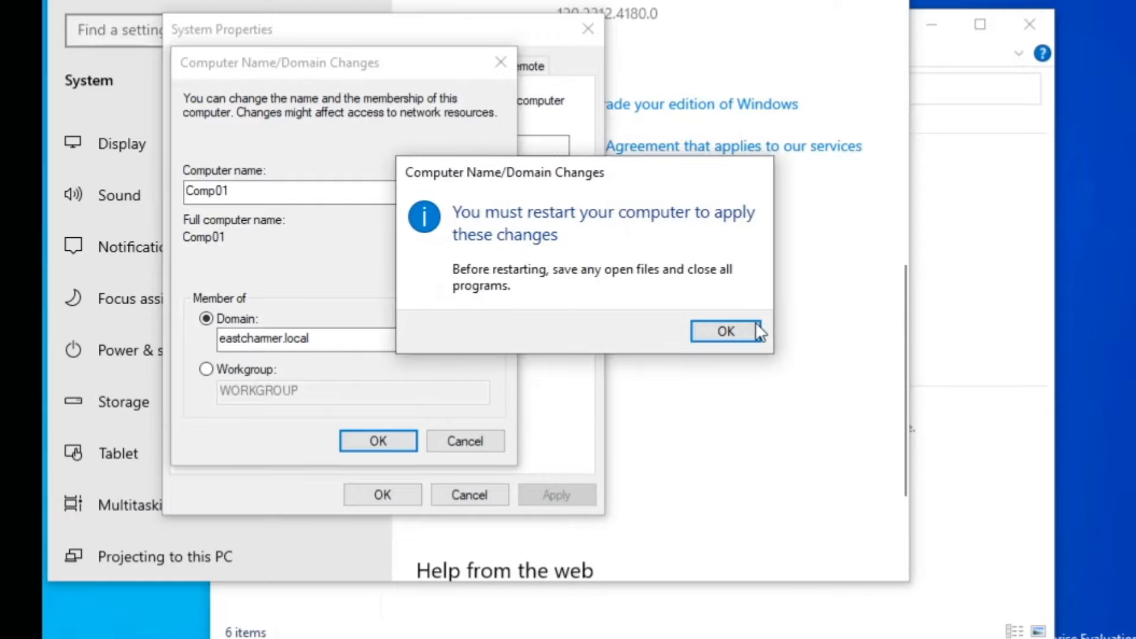
pyautogui.click(730, 335)
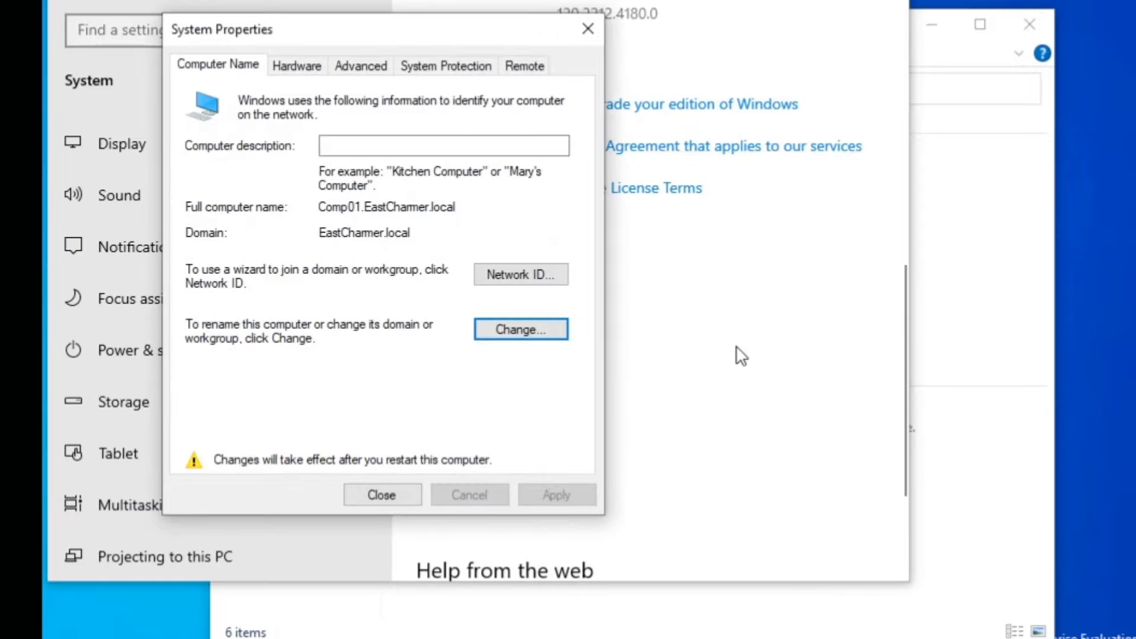
pyautogui.click(414, 506)
pyautogui.press('Return')
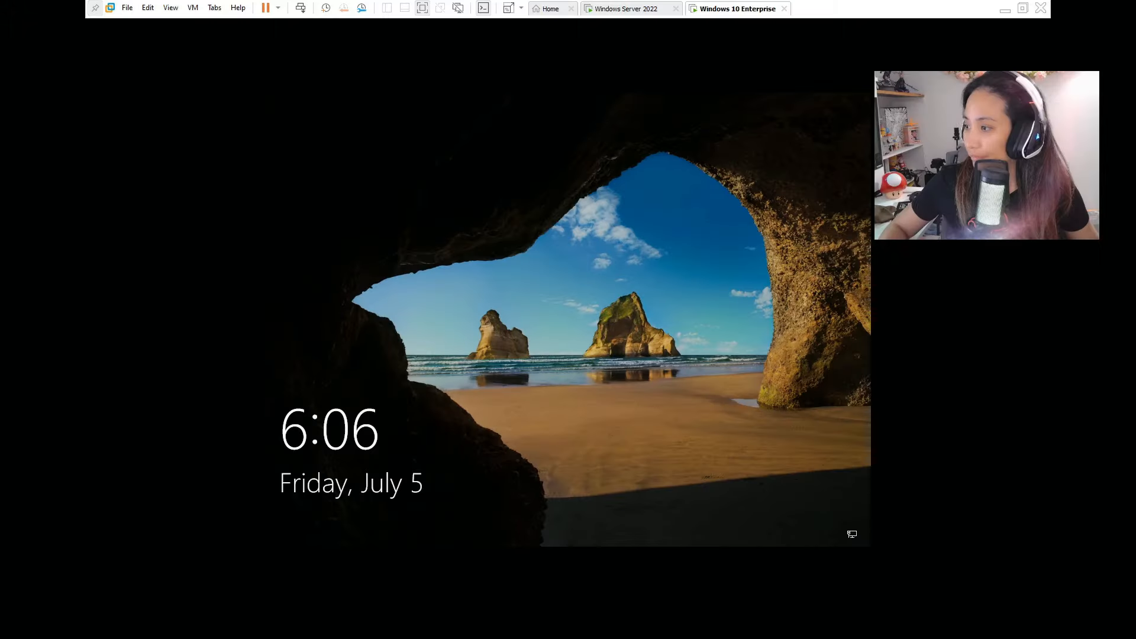
# On the restarted client's sign-in screen, choose Other user and enter .\ to target COMP01.
pyautogui.click(636, 337)
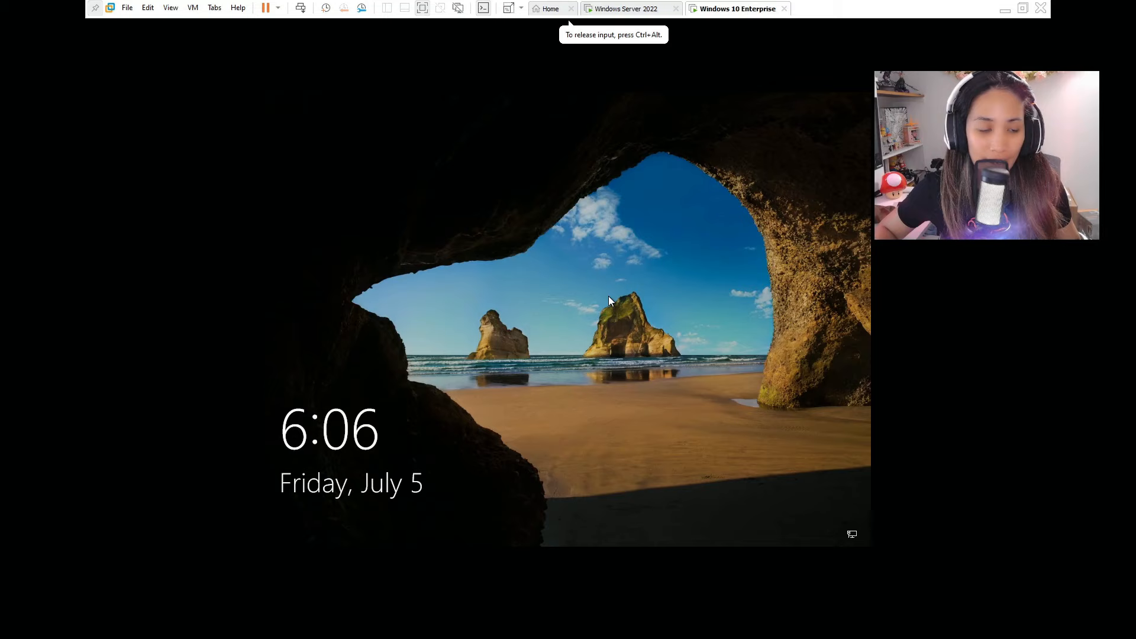
pyautogui.hotkey('ctrl', 'alt')
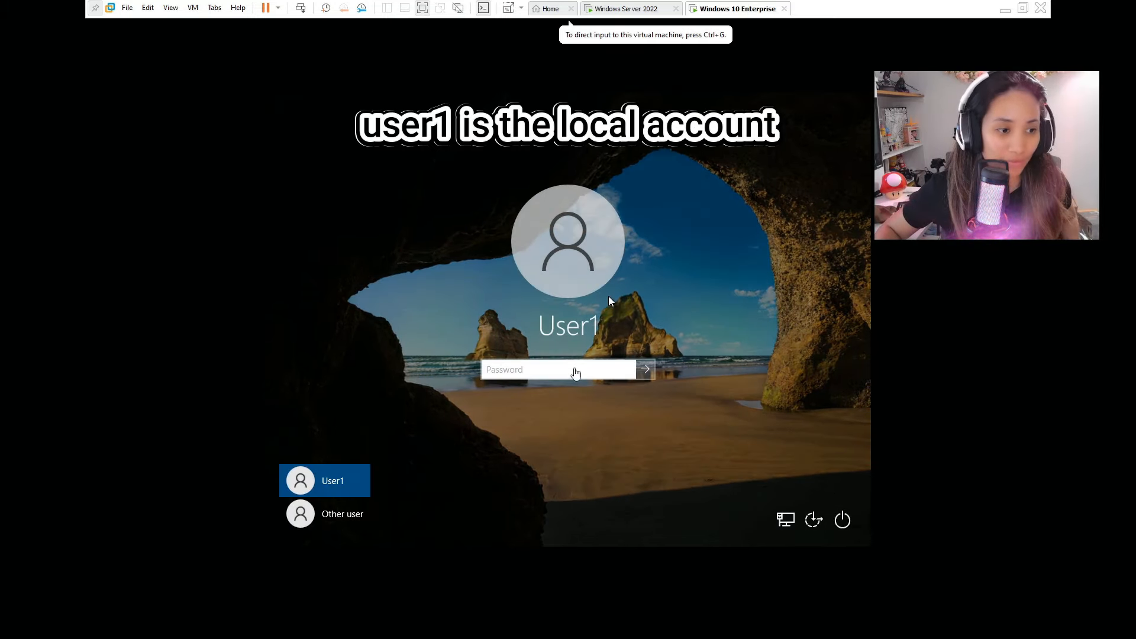
pyautogui.click(575, 373)
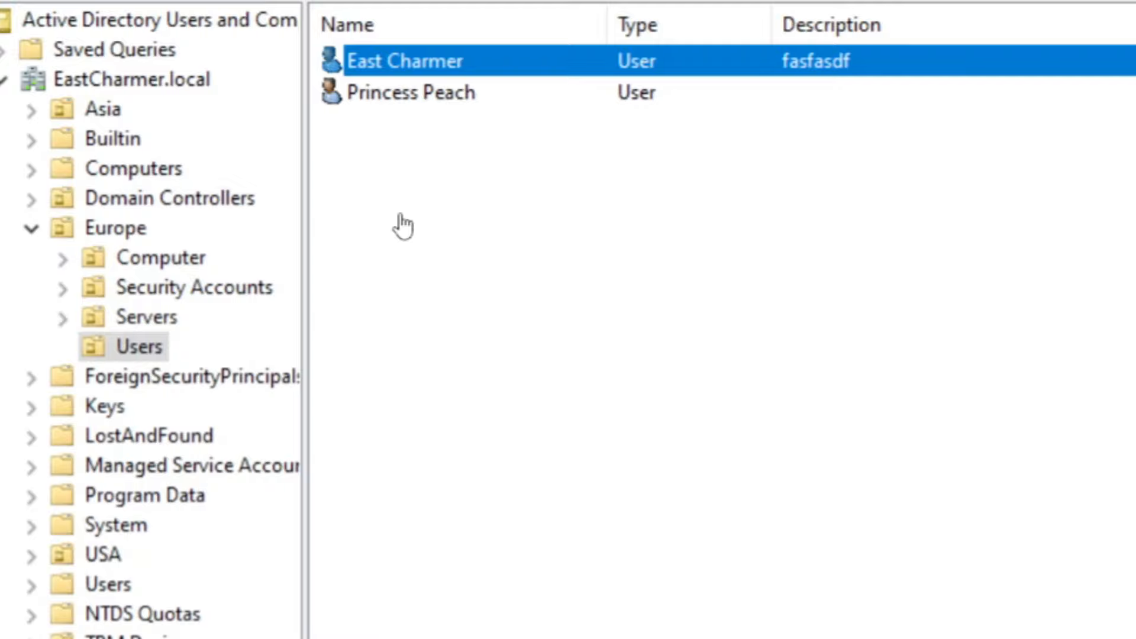
pyautogui.click(418, 155)
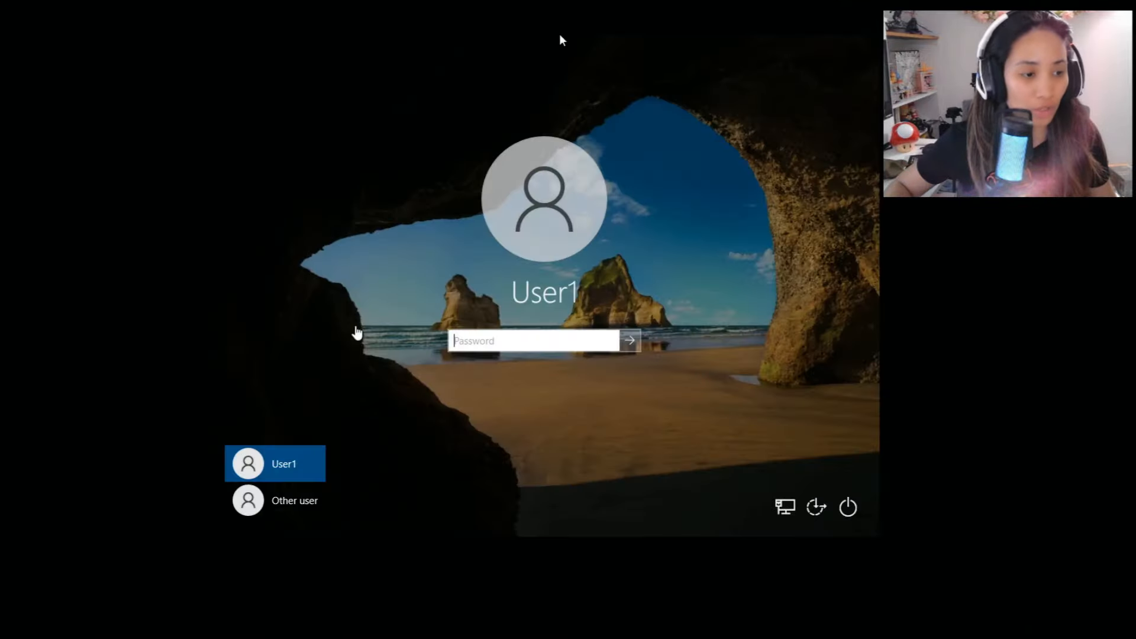
pyautogui.click(287, 501)
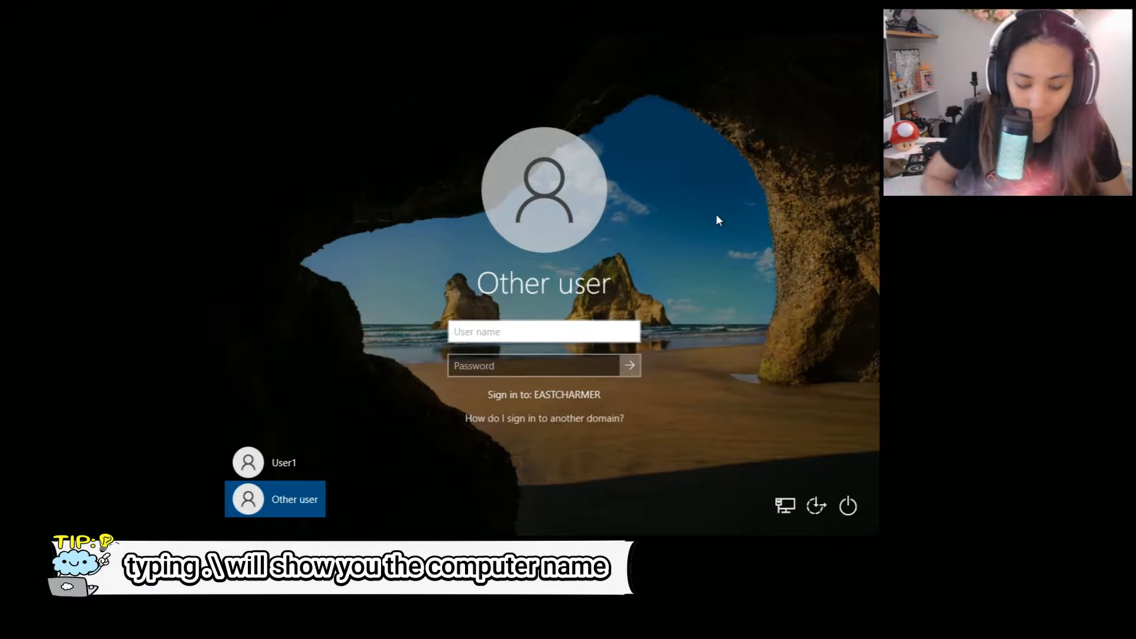
pyautogui.write('.\\')
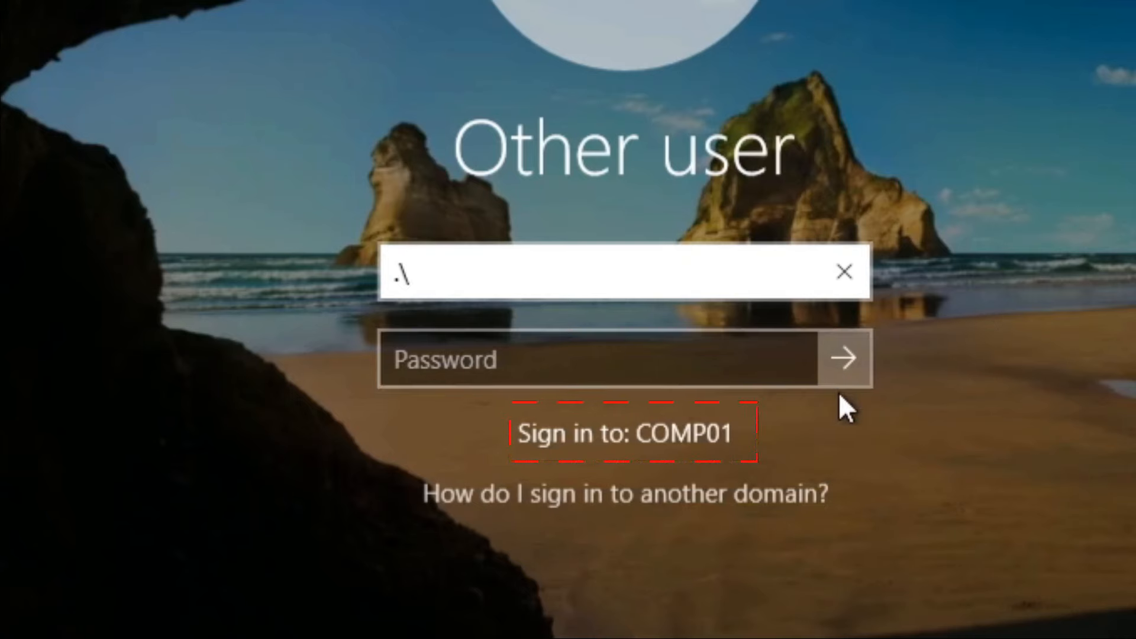
# On the server, check the first Europe user's pre-Windows 2000 logon name in its properties.
pyautogui.click(845, 268)
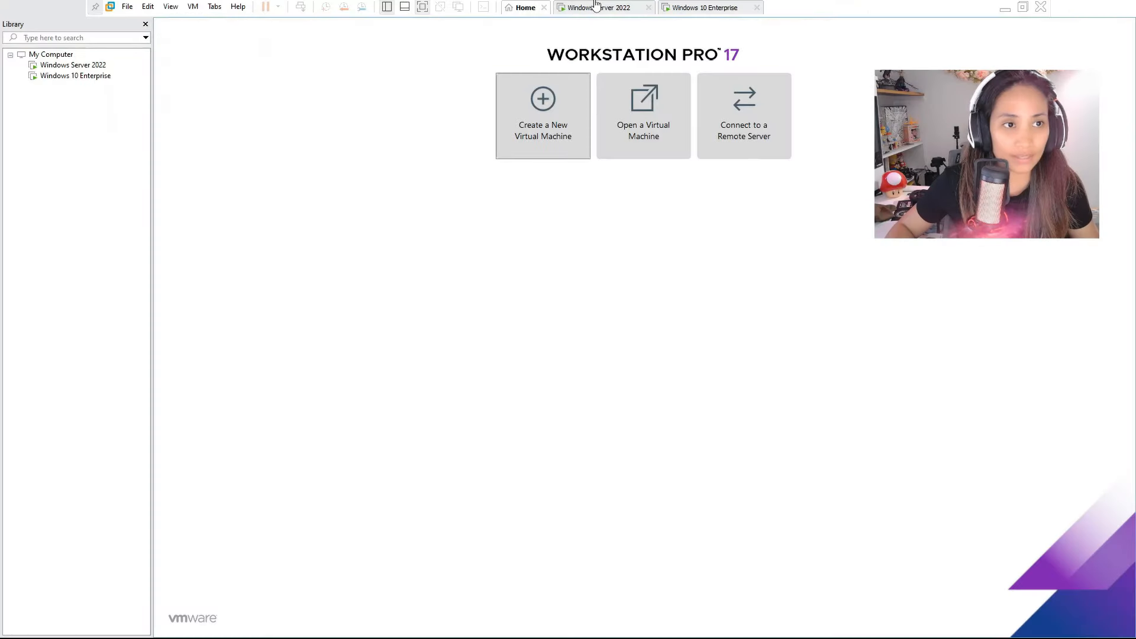
pyautogui.click(599, 8)
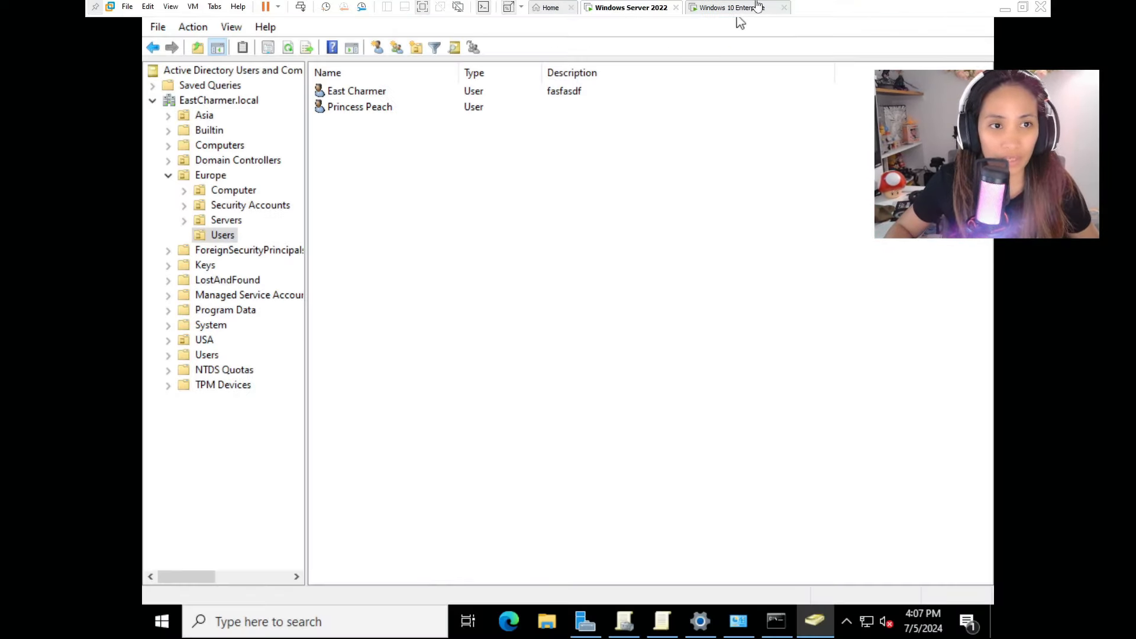
pyautogui.click(371, 90)
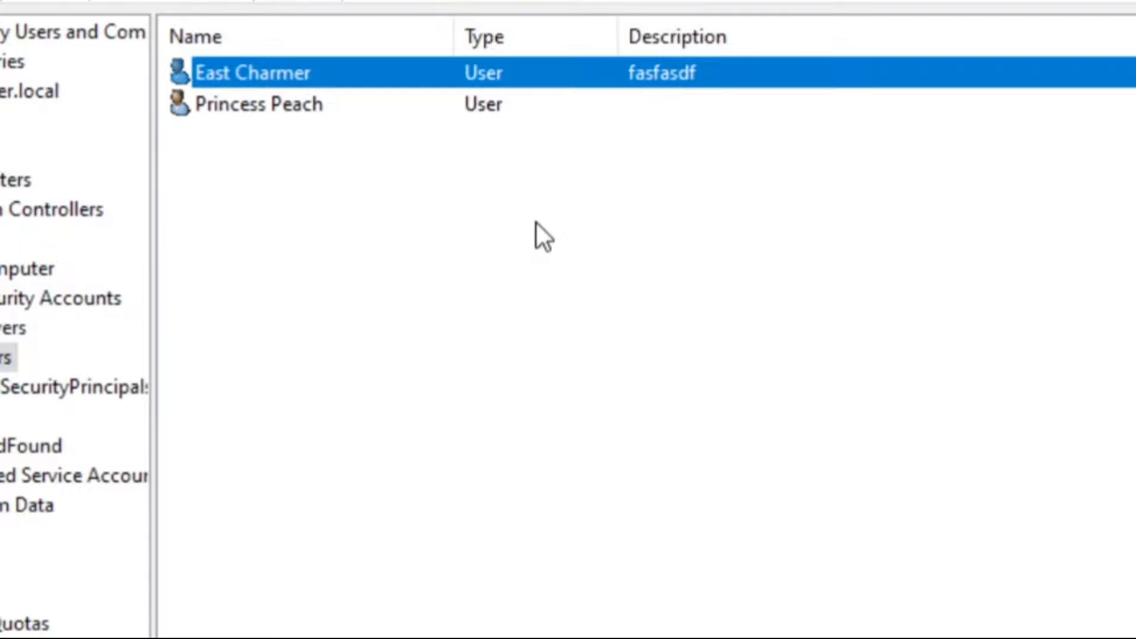
pyautogui.doubleClick(289, 71)
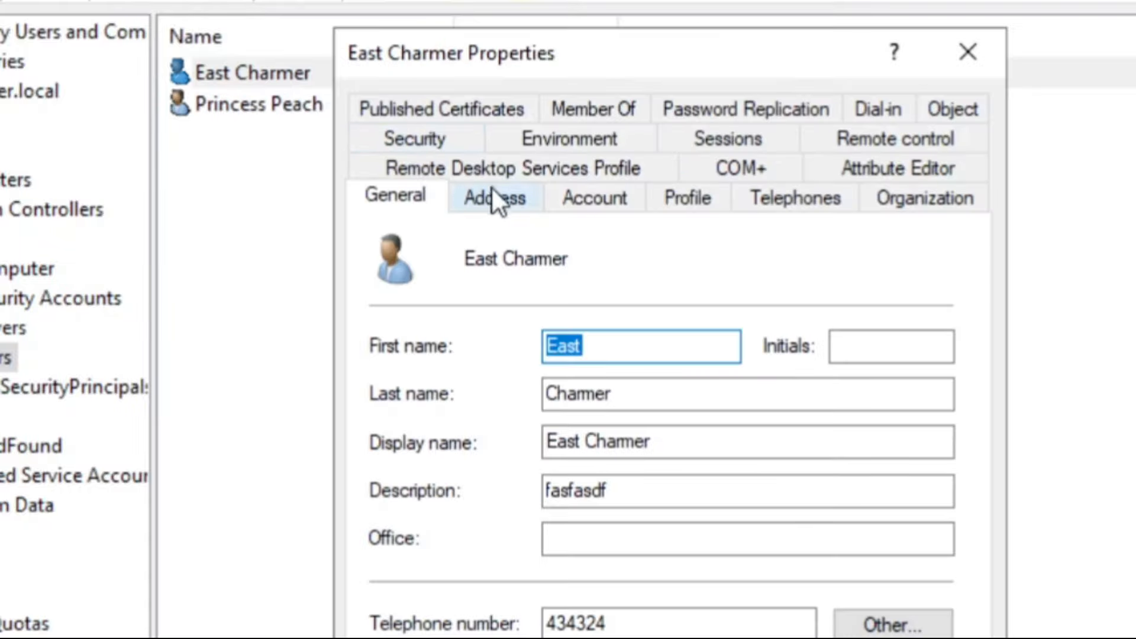
pyautogui.click(586, 201)
pyautogui.click(793, 353)
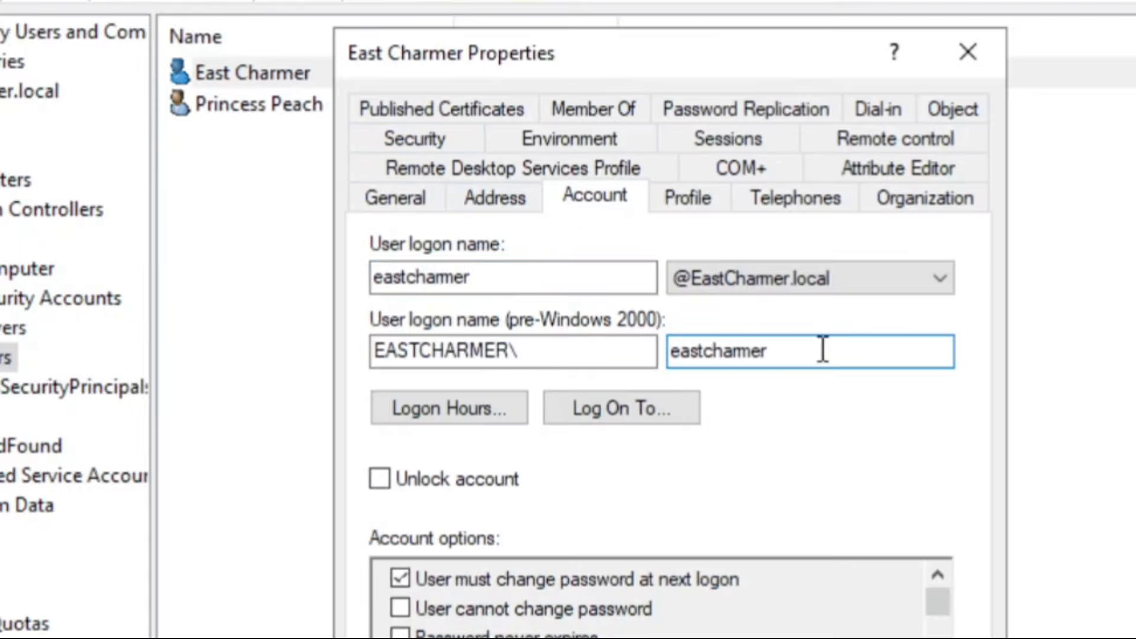
pyautogui.doubleClick(790, 351)
pyautogui.click(845, 355)
pyautogui.click(947, 51)
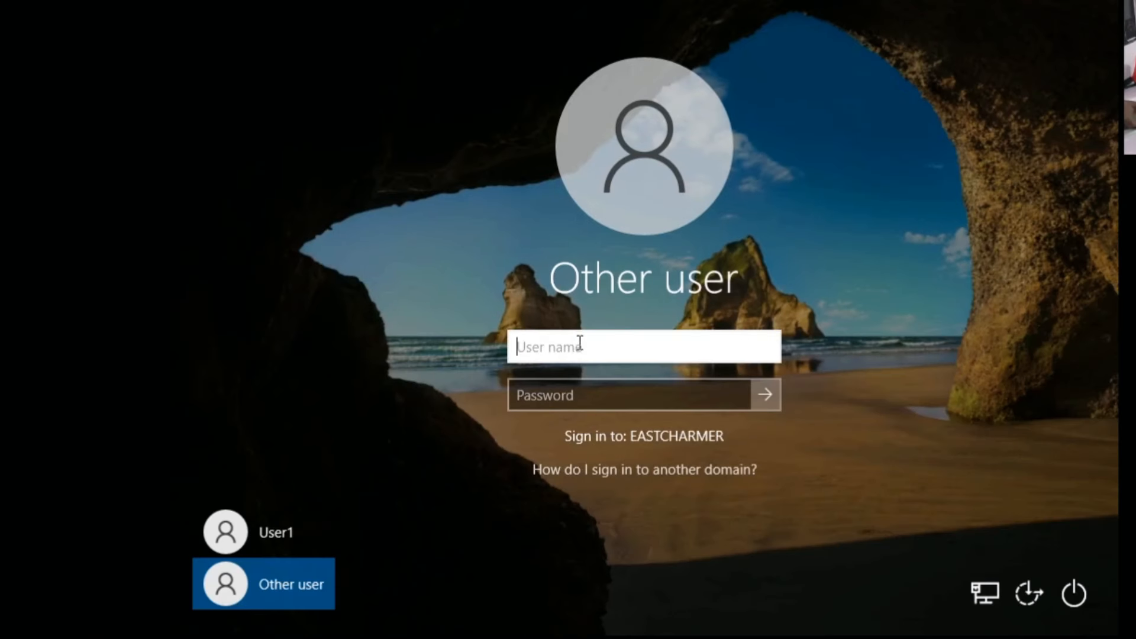
# Try signing in on the client as the eastcharmer domain user, which fails with an incorrect password.
pyautogui.write('eastcharmer')
pyautogui.click(568, 385)
pyautogui.write('•••••••••')
pyautogui.click(762, 394)
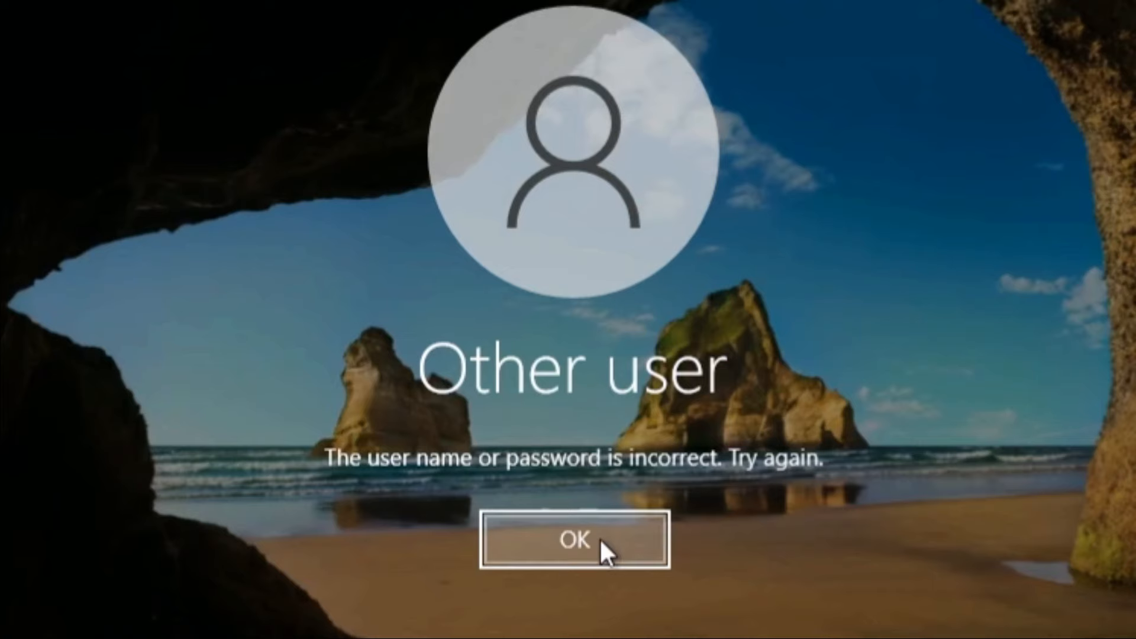
pyautogui.click(600, 539)
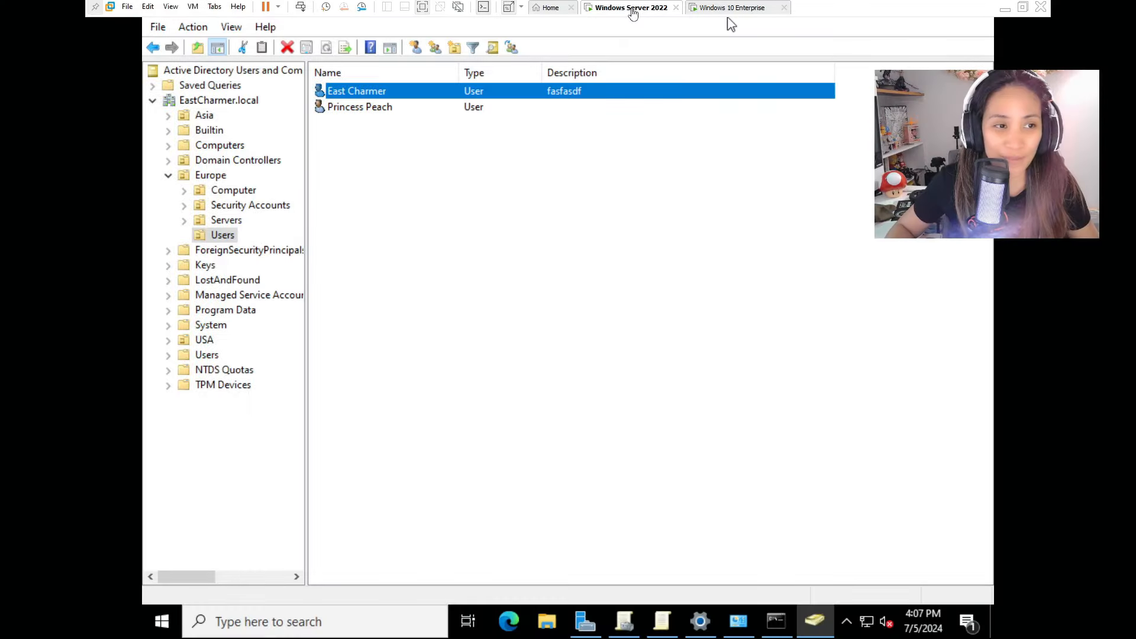
# Reset the first Europe user's password without requiring a change at next logon.
pyautogui.rightClick(412, 95)
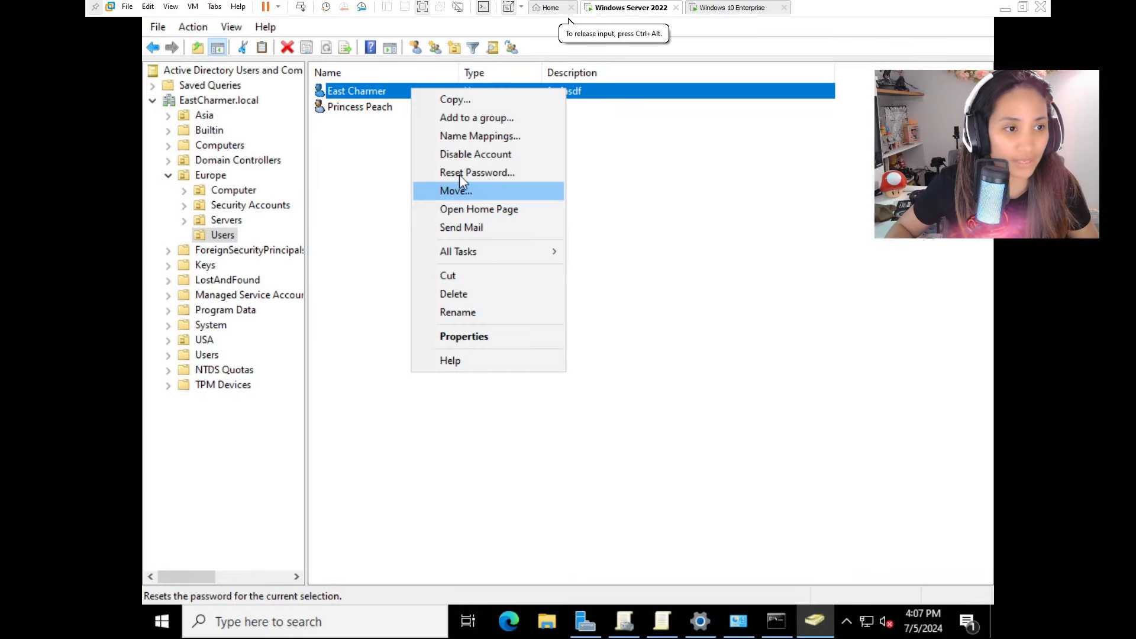
pyautogui.click(460, 173)
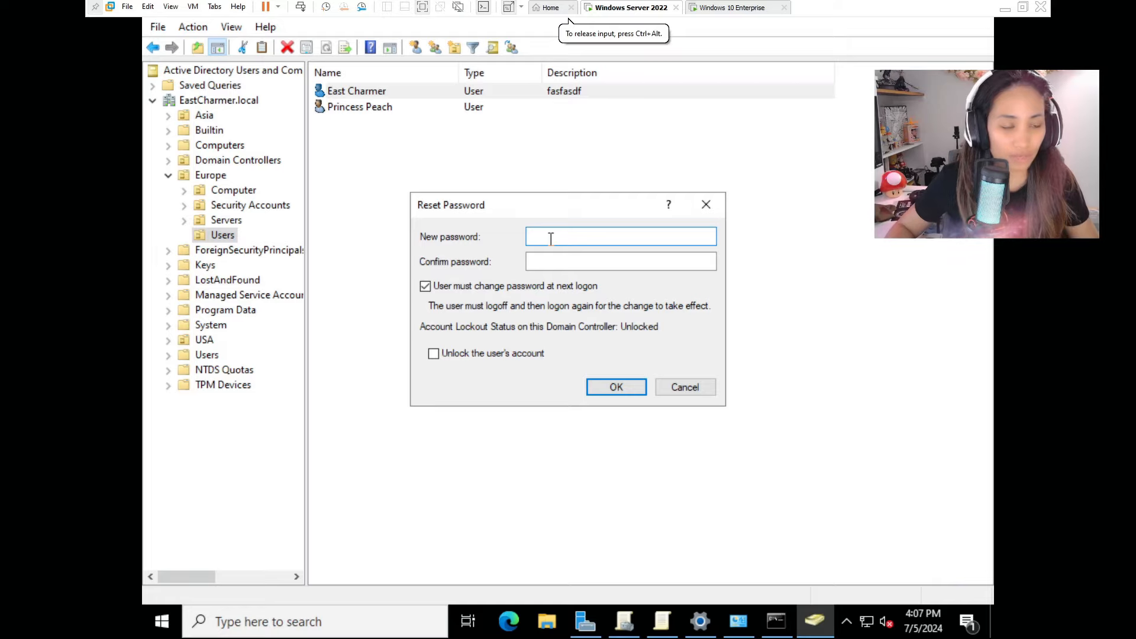
pyautogui.write('•••••••••')
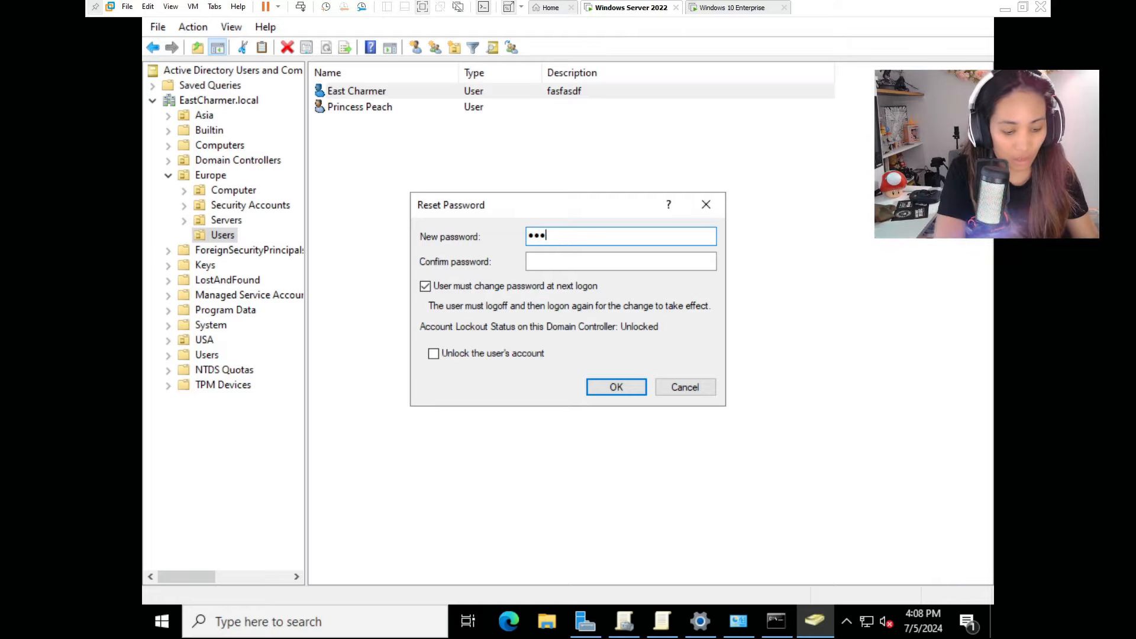
pyautogui.press('Tab')
pyautogui.write('•••••••••')
pyautogui.click(425, 287)
pyautogui.click(435, 351)
pyautogui.click(616, 387)
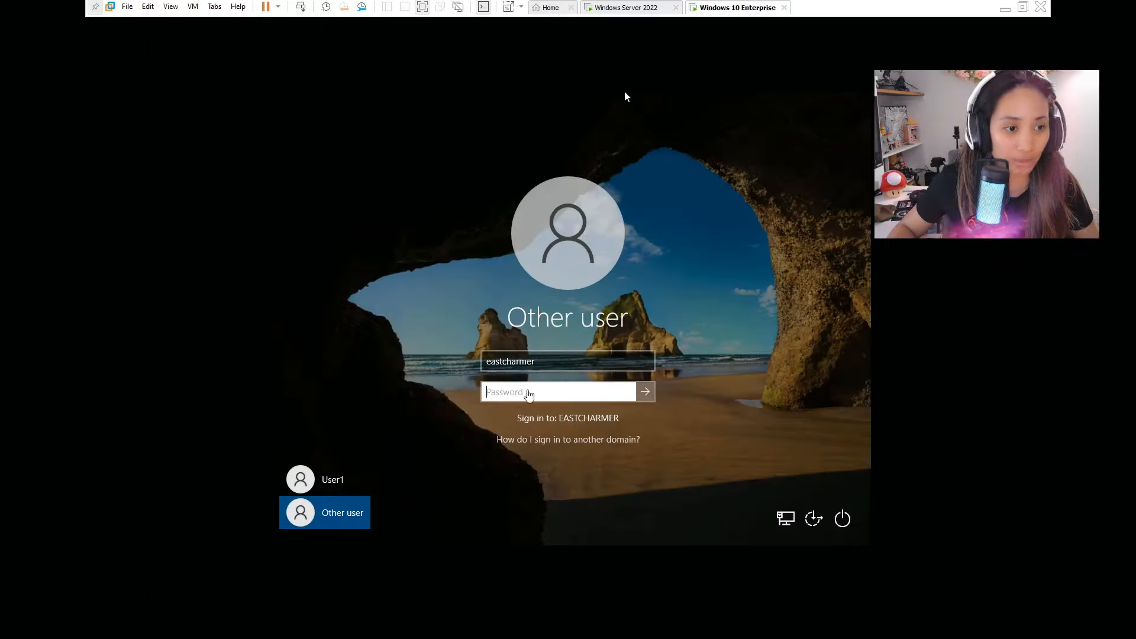
pyautogui.write('•••••••••')
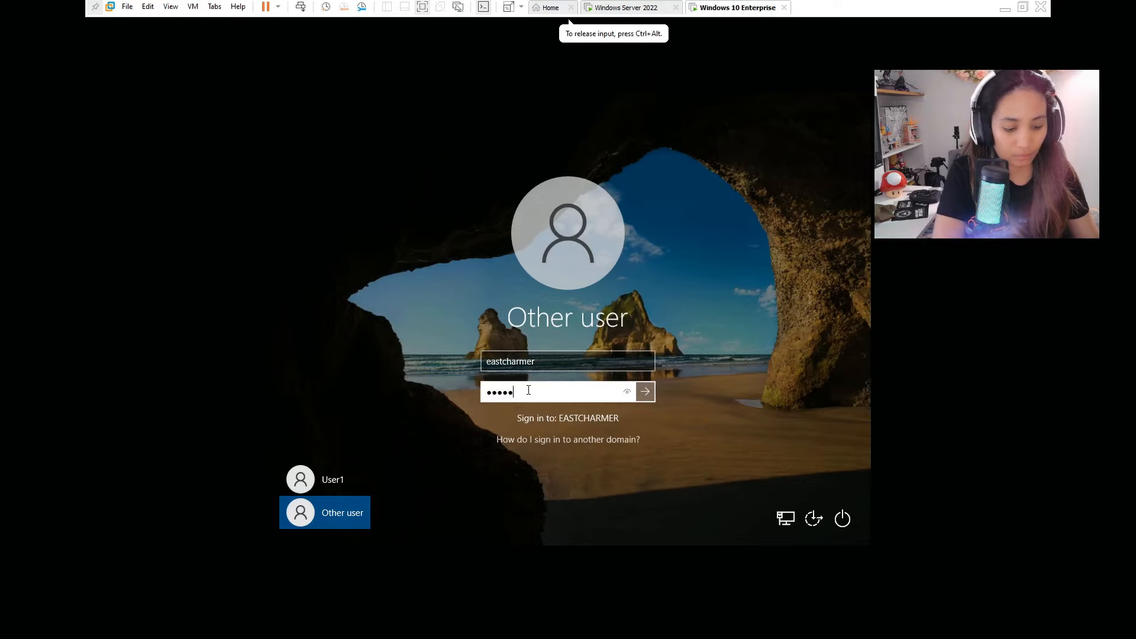
# Sign the Windows 10 VM in as the domain user, then switch to the Windows Server 2022 VM.
pyautogui.click(645, 400)
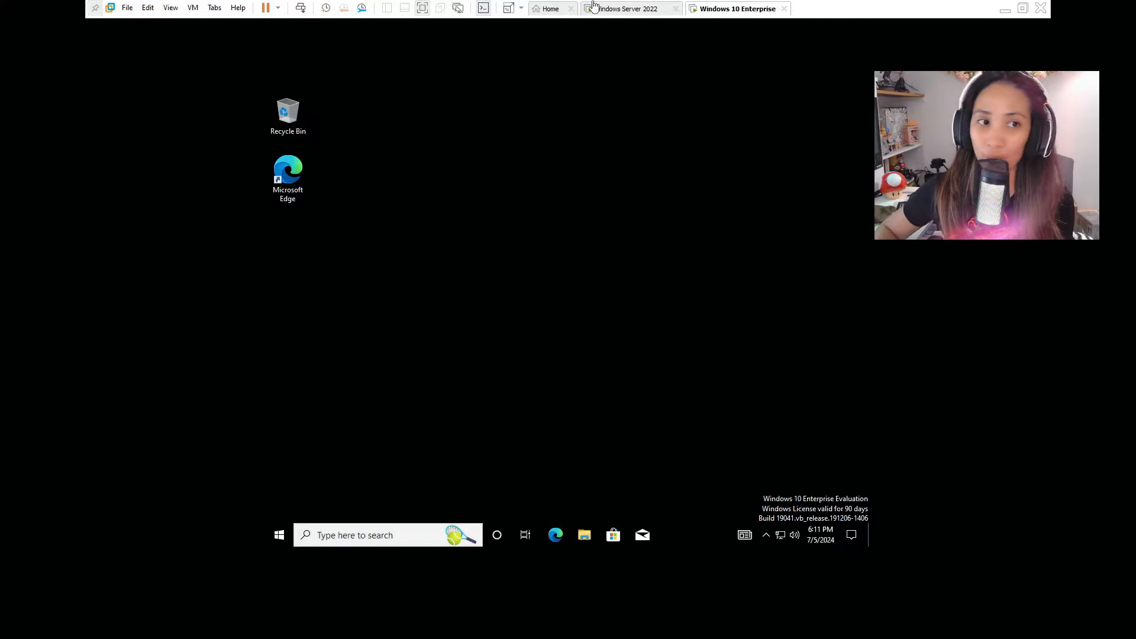
pyautogui.click(618, 8)
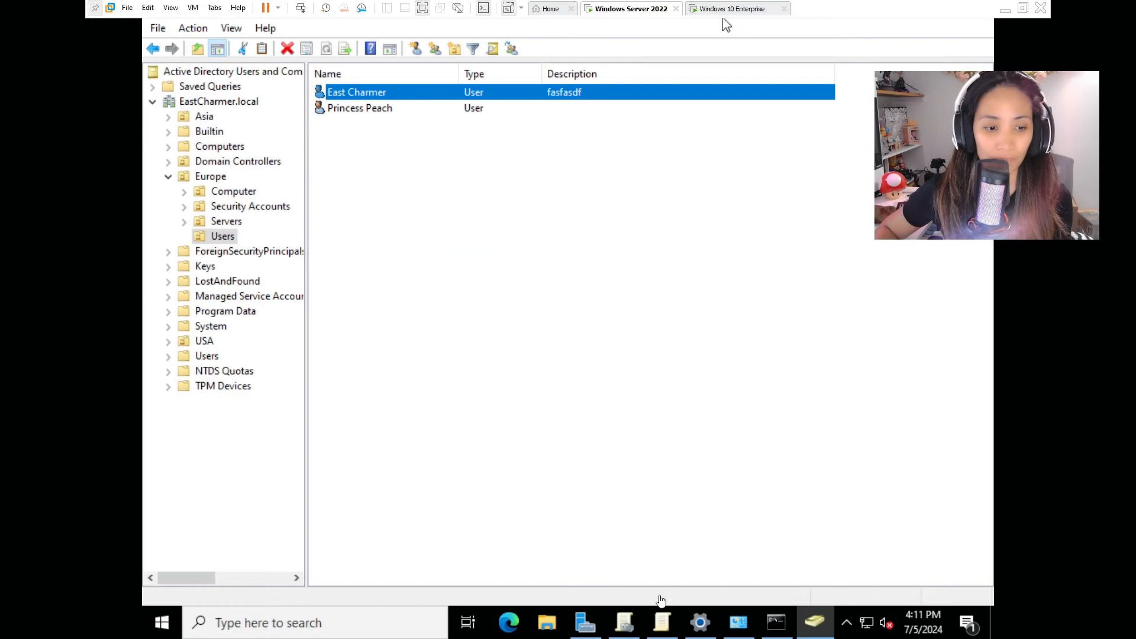
# Bring up Group Policy Management and check the GPOs linked to the USA and Asia OUs.
pyautogui.click(624, 622)
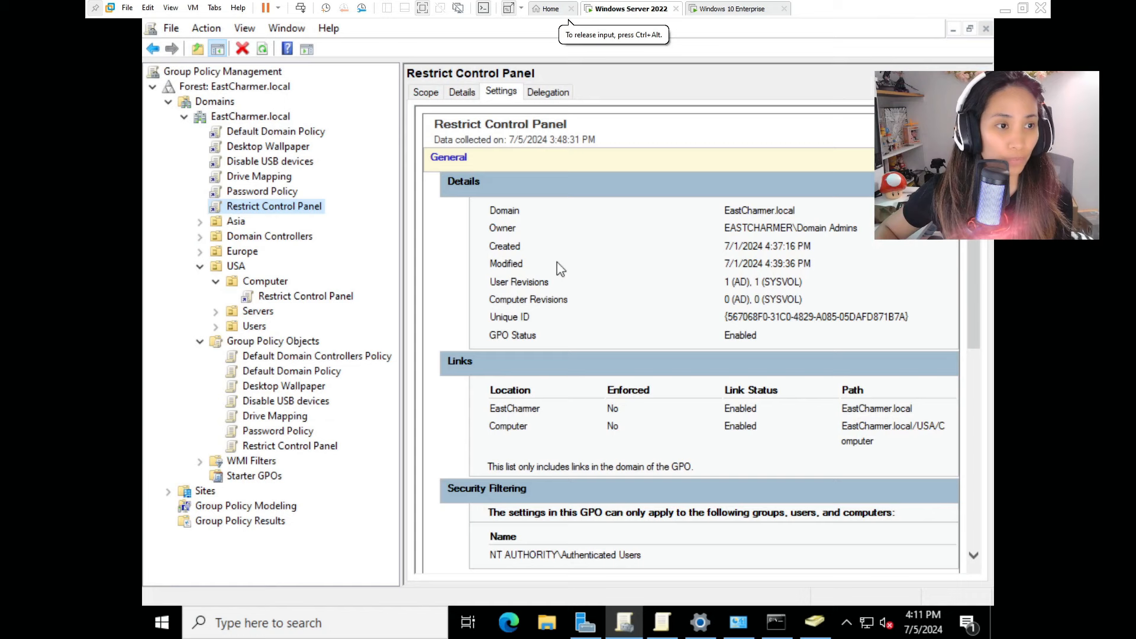
pyautogui.moveTo(673, 626)
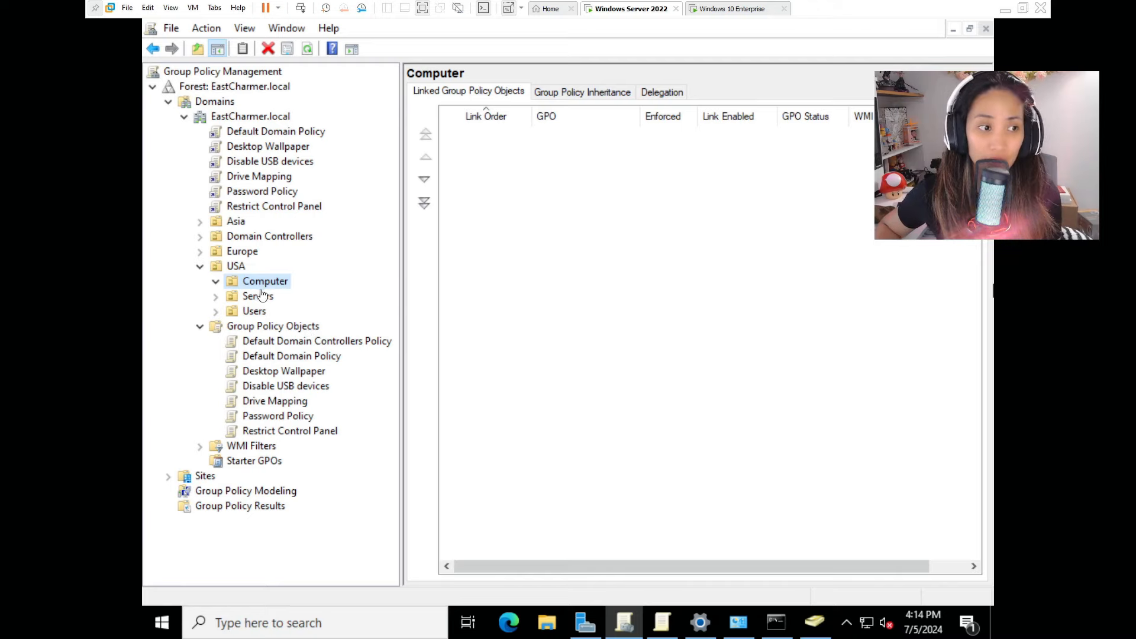
pyautogui.click(237, 266)
pyautogui.click(237, 222)
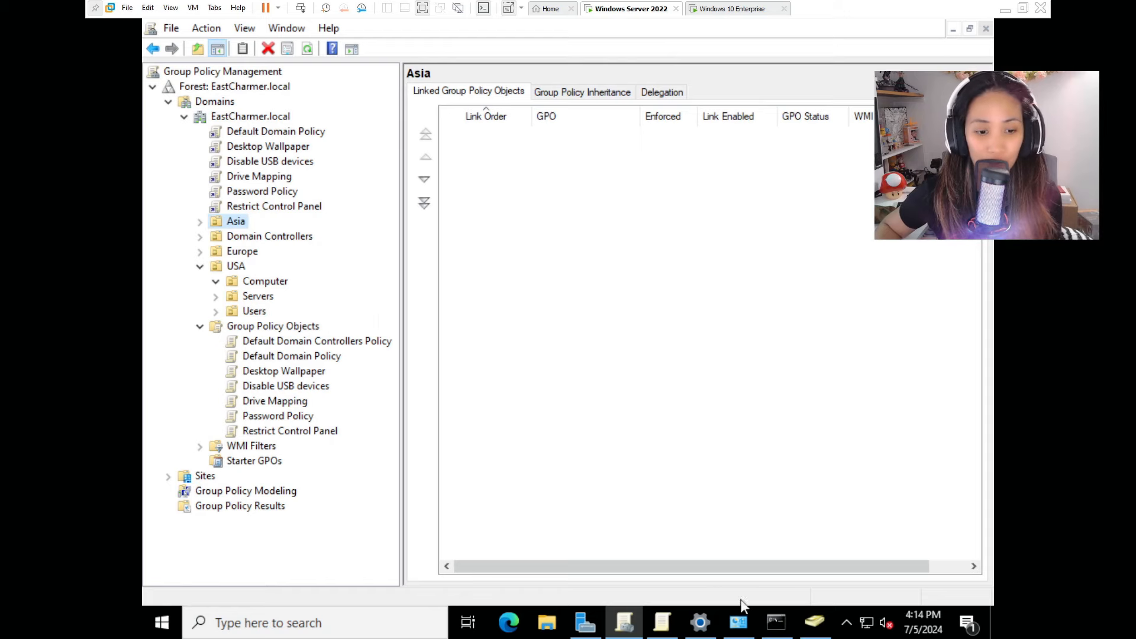
pyautogui.click(815, 622)
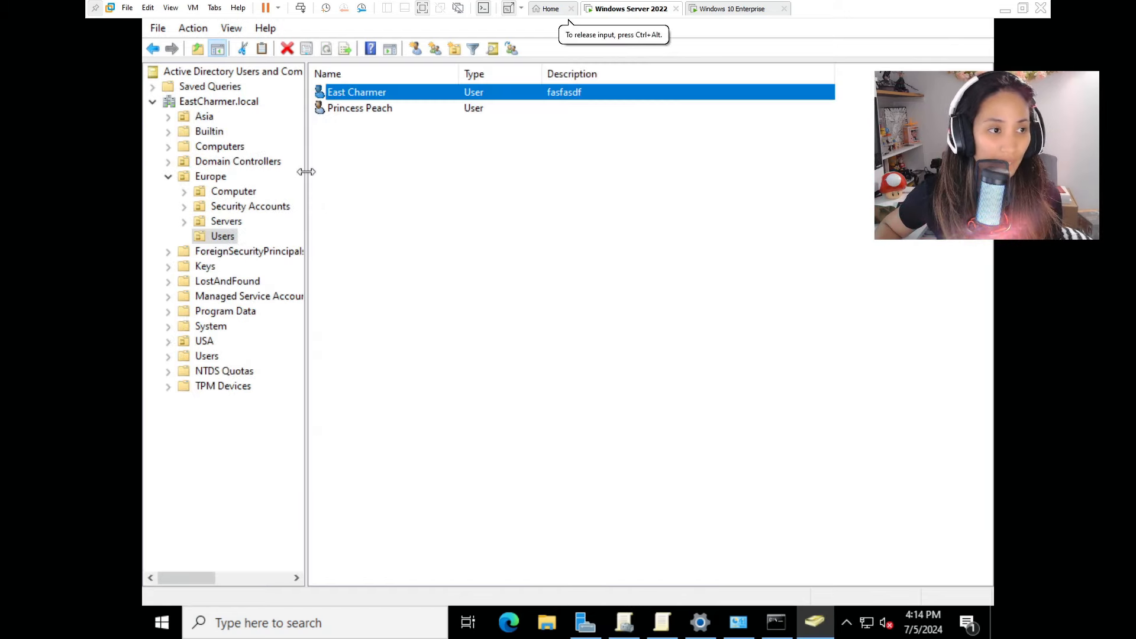
pyautogui.moveTo(306, 172); pyautogui.dragTo(342, 172)
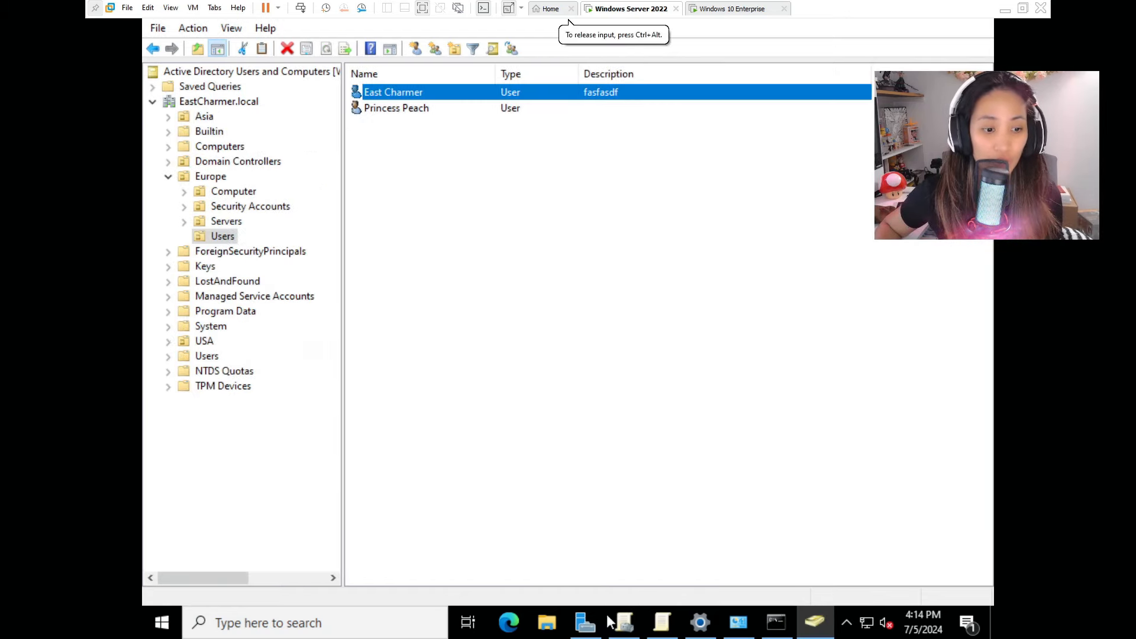
pyautogui.click(623, 622)
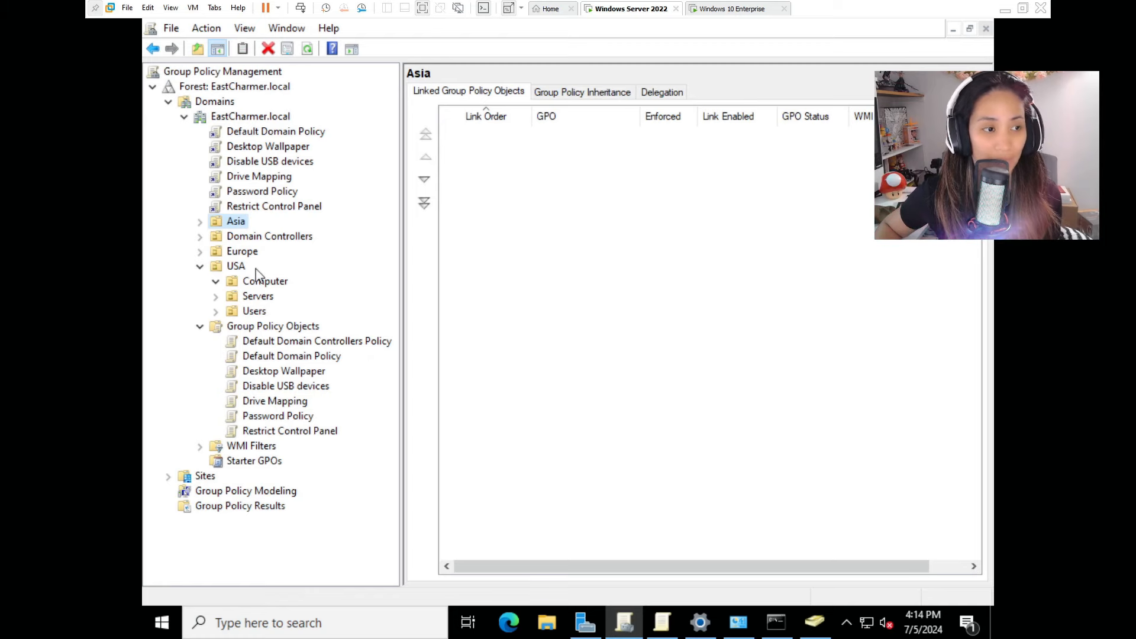
# Review the scope of the Drive Mapping, Password Policy and Restrict Control Panel GPOs.
pyautogui.click(259, 402)
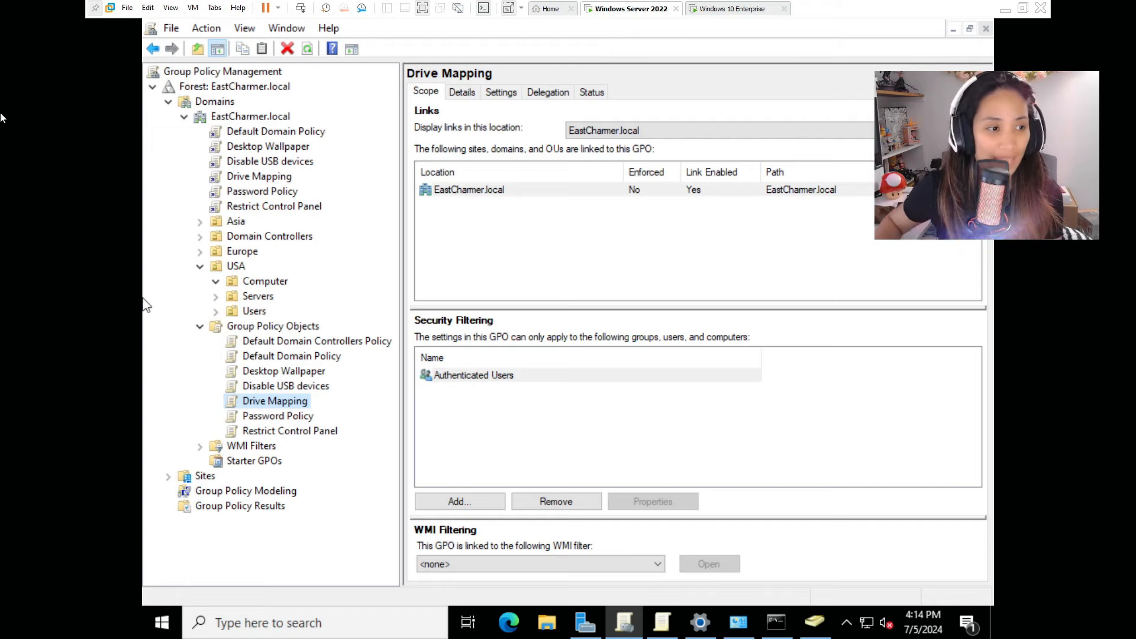
pyautogui.press('Down')
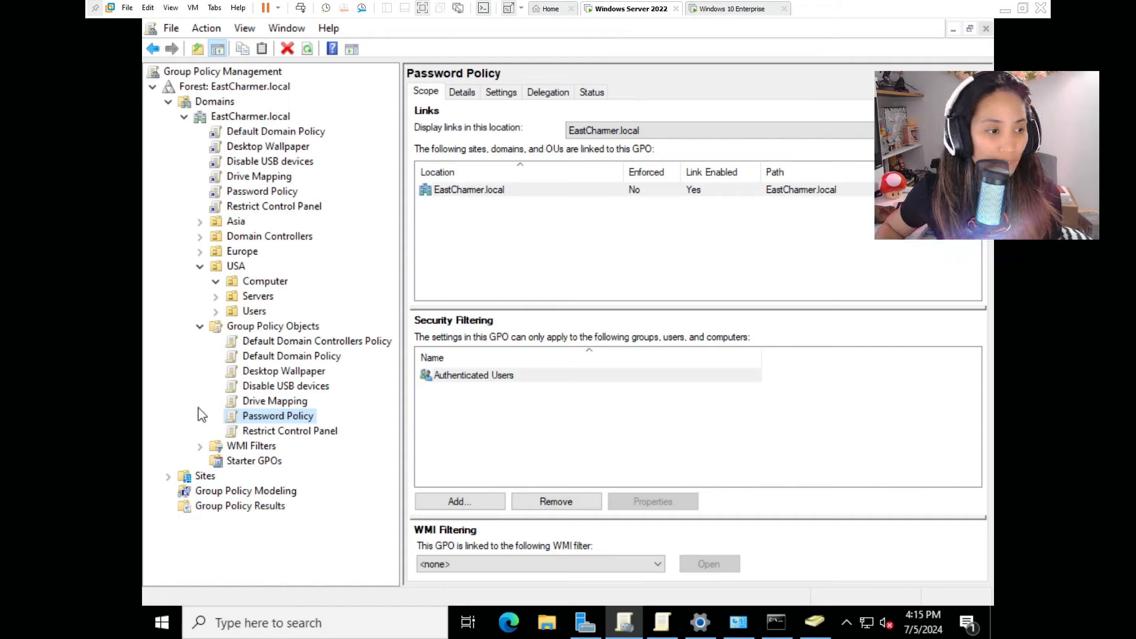
pyautogui.click(281, 435)
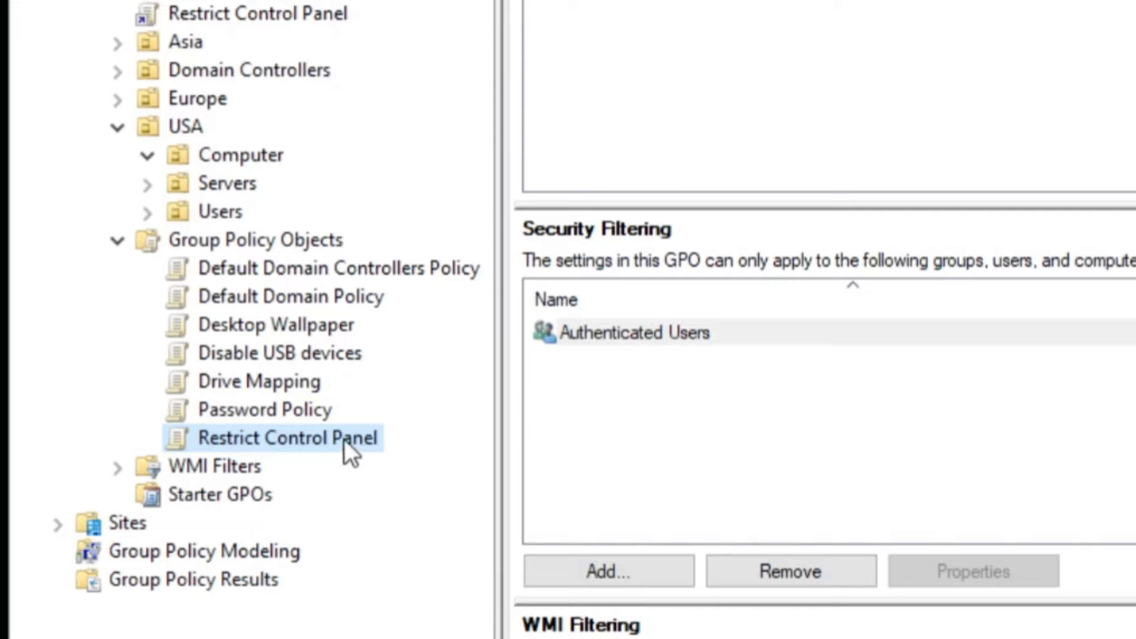
# Link Restrict Control Panel to USA Users and Password Policy to USA Computer.
pyautogui.moveTo(345, 439); pyautogui.dragTo(225, 217)
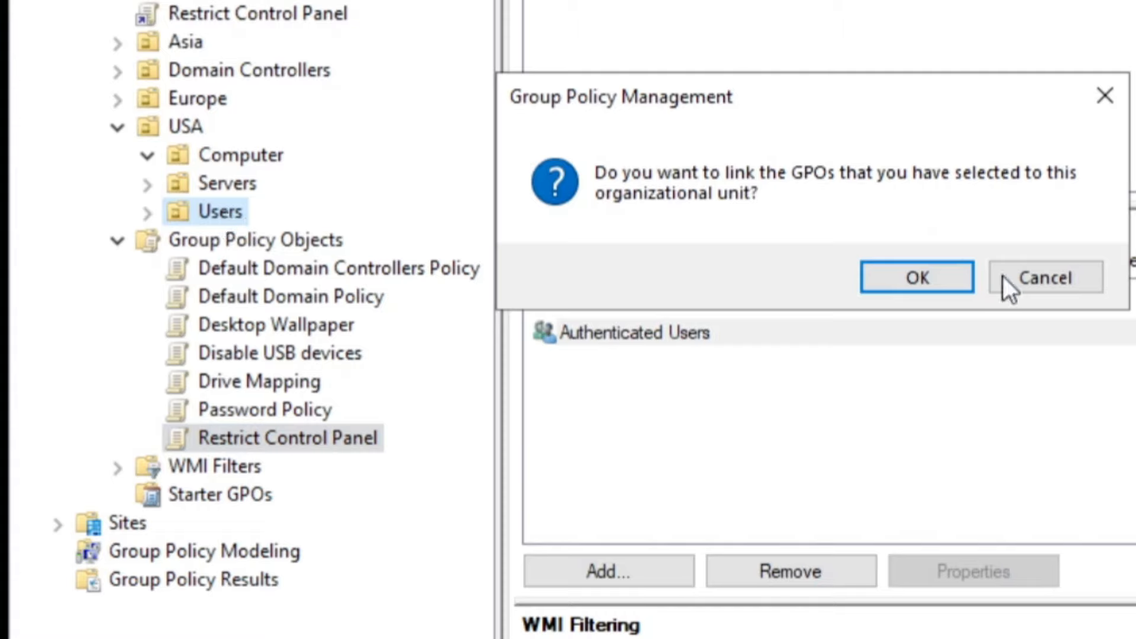
pyautogui.click(903, 274)
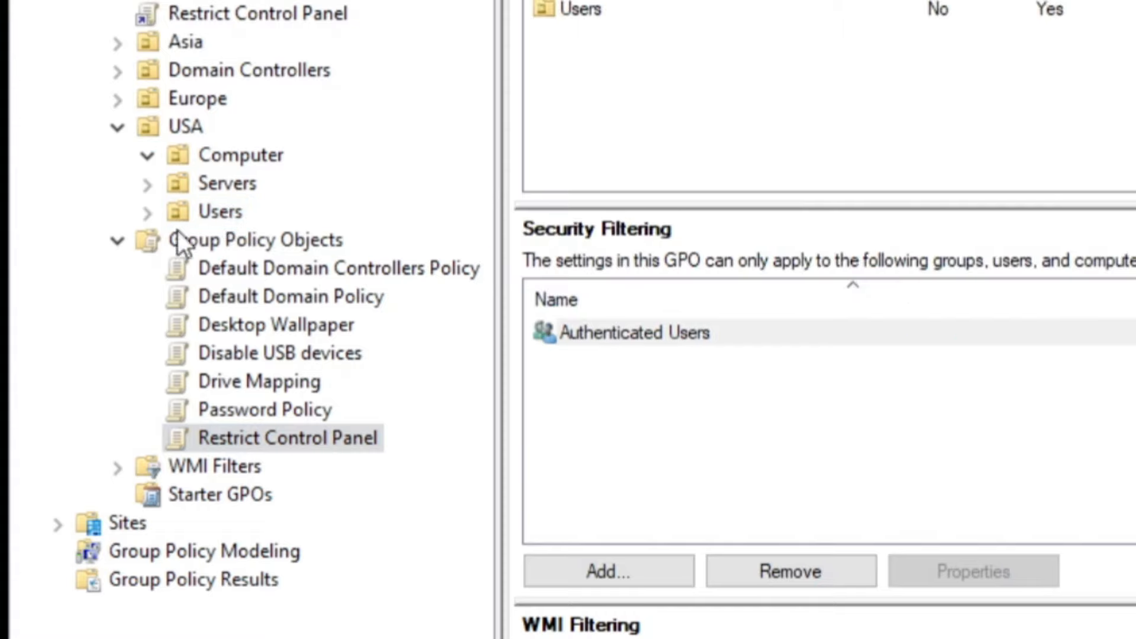
pyautogui.click(147, 212)
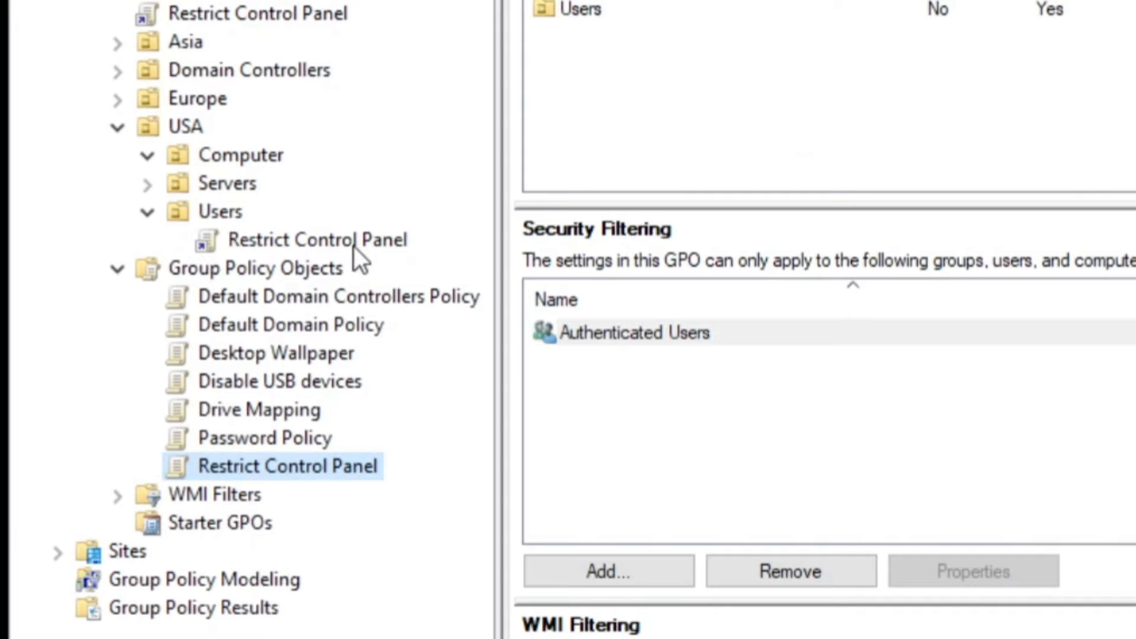
pyautogui.click(314, 240)
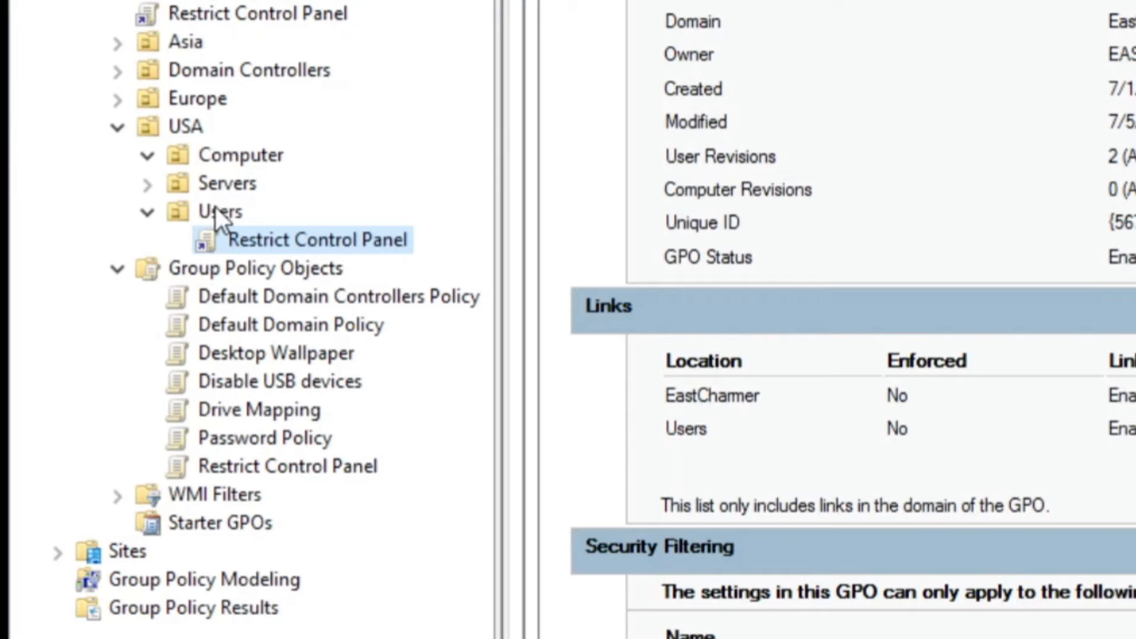
pyautogui.click(292, 441)
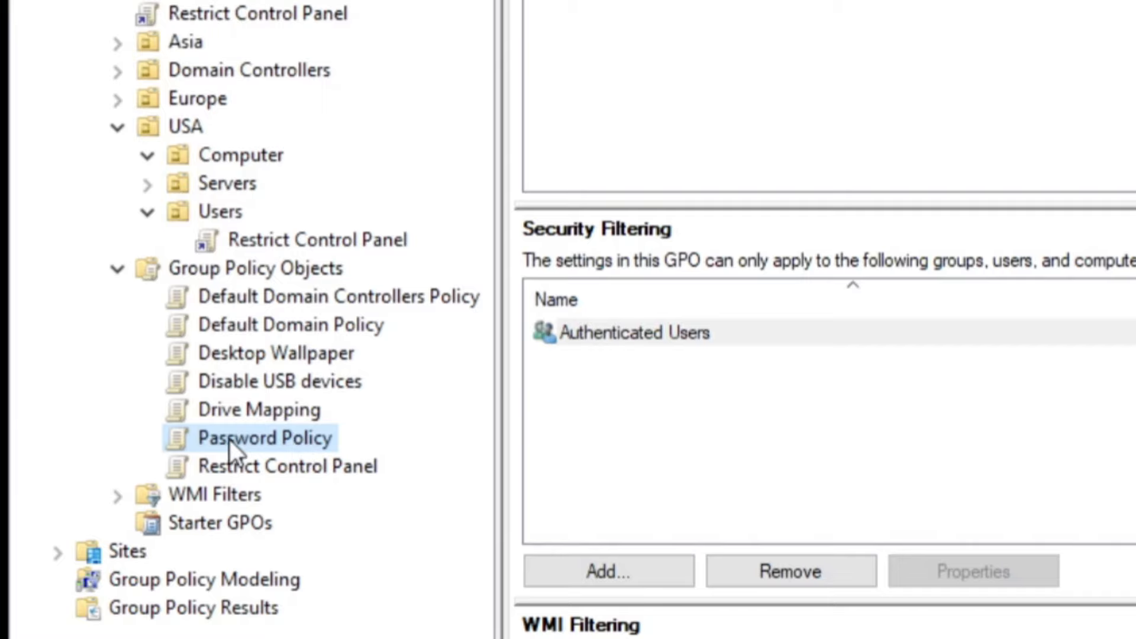
pyautogui.moveTo(225, 433); pyautogui.dragTo(249, 151)
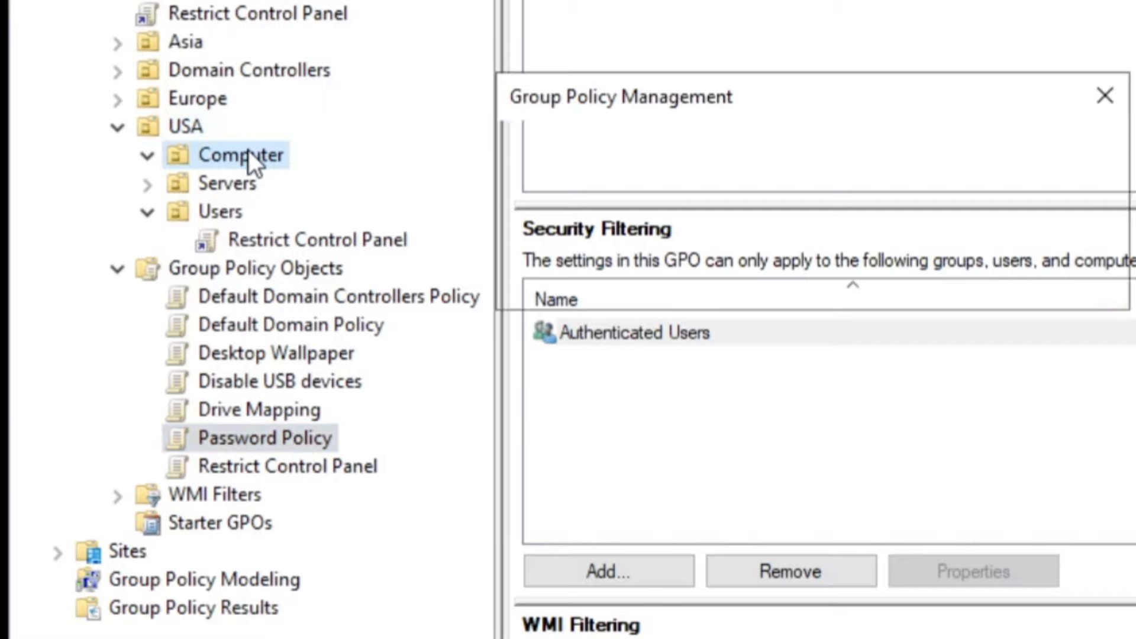
pyautogui.click(924, 278)
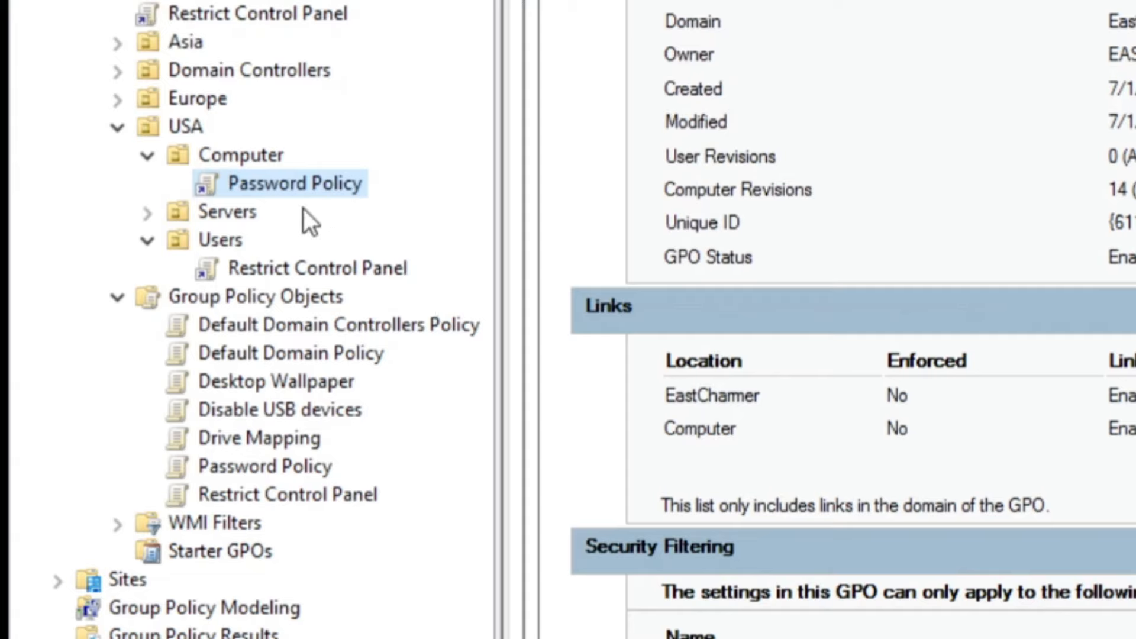
# Link Drive Mapping and Desktop Wallpaper to USA Users, and Disable USB devices to USA Computer.
pyautogui.click(265, 441)
pyautogui.moveTo(258, 438); pyautogui.dragTo(230, 245)
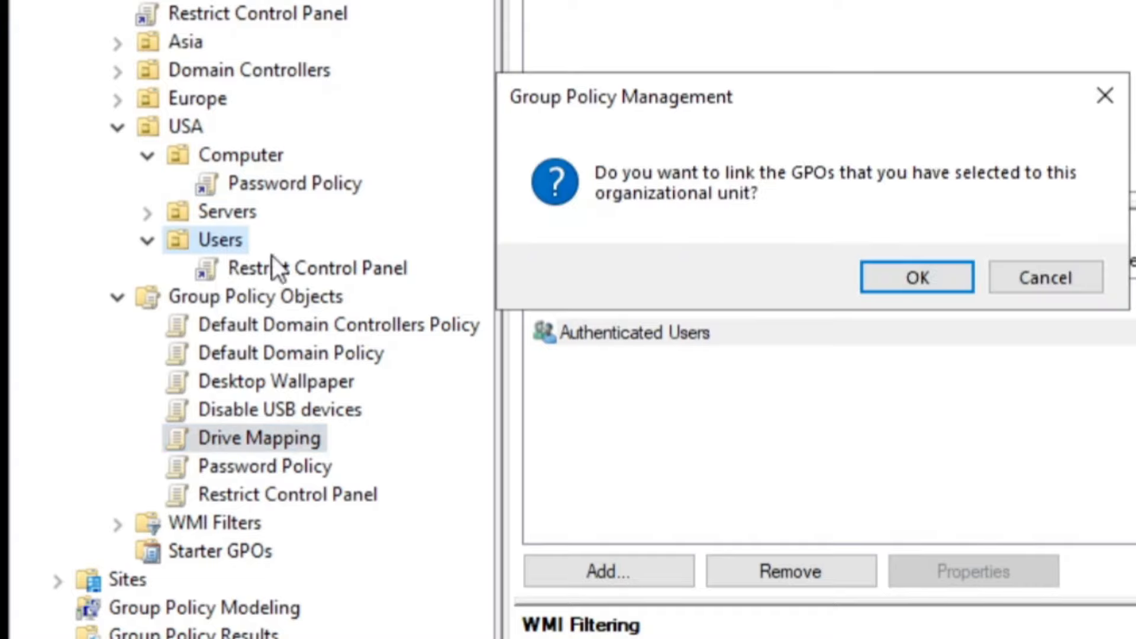
pyautogui.click(932, 274)
pyautogui.click(308, 410)
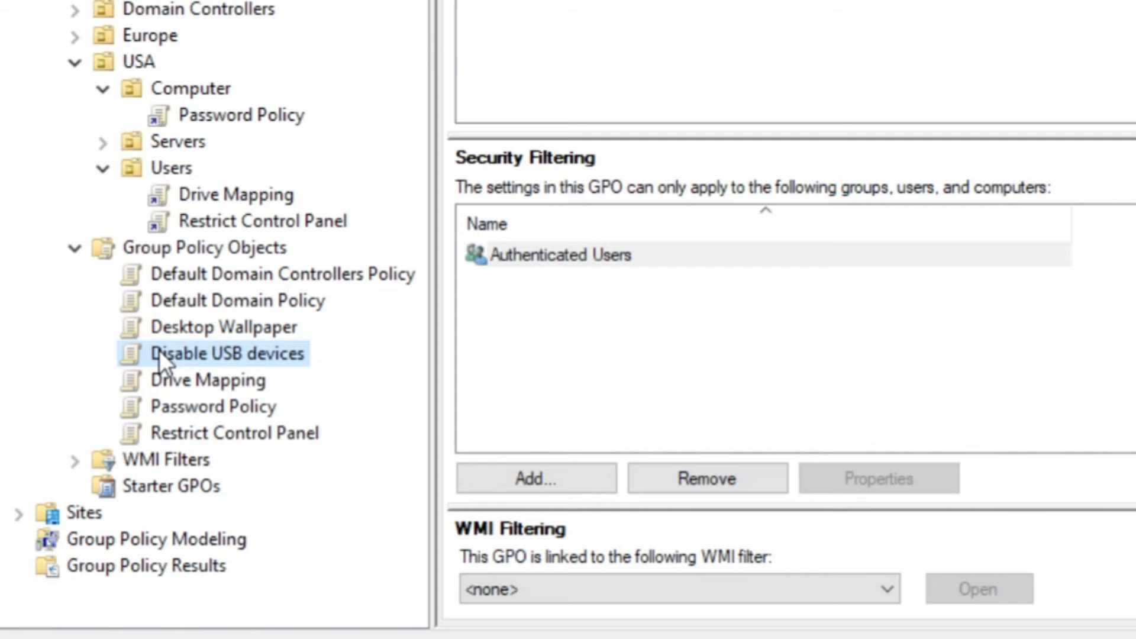
pyautogui.moveTo(158, 355); pyautogui.dragTo(177, 89)
pyautogui.click(838, 202)
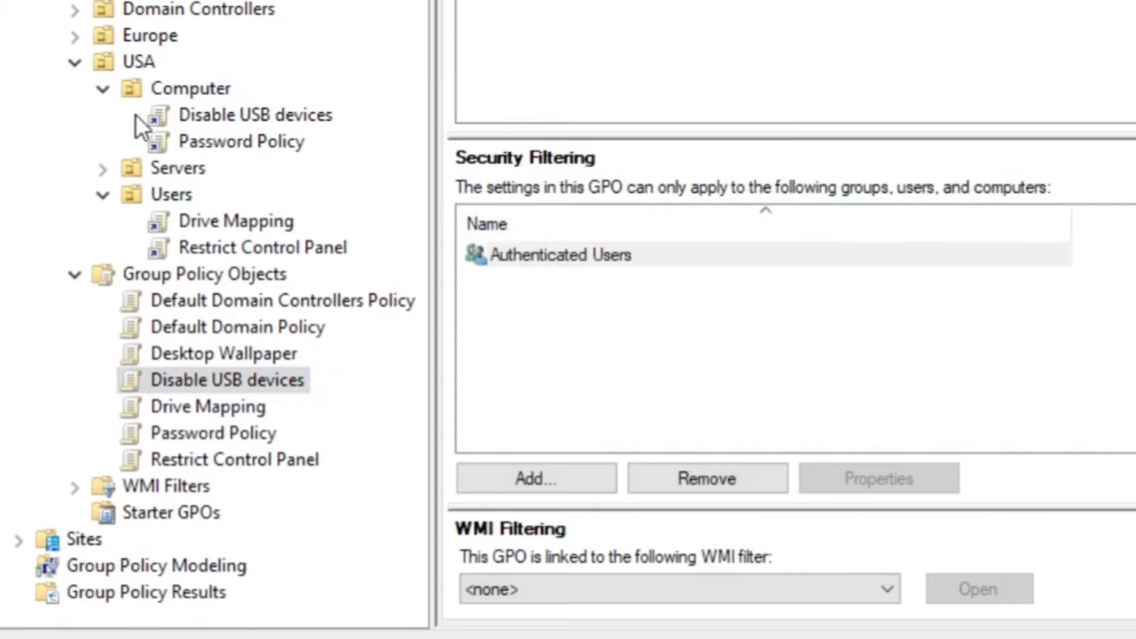
pyautogui.click(225, 352)
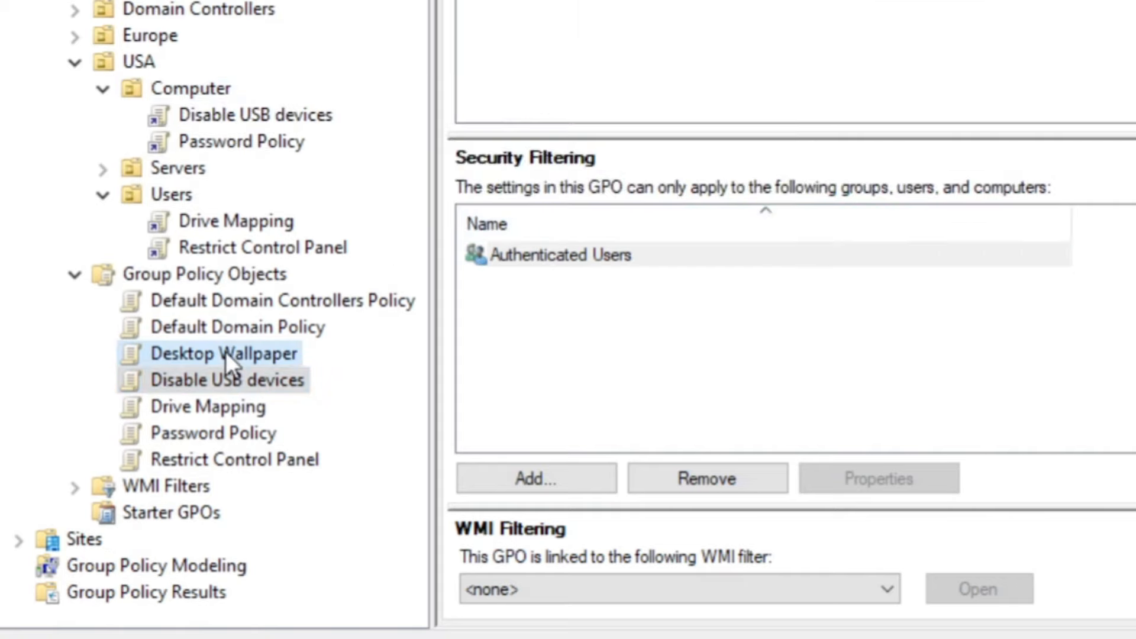
pyautogui.moveTo(225, 352); pyautogui.dragTo(183, 190)
pyautogui.click(797, 207)
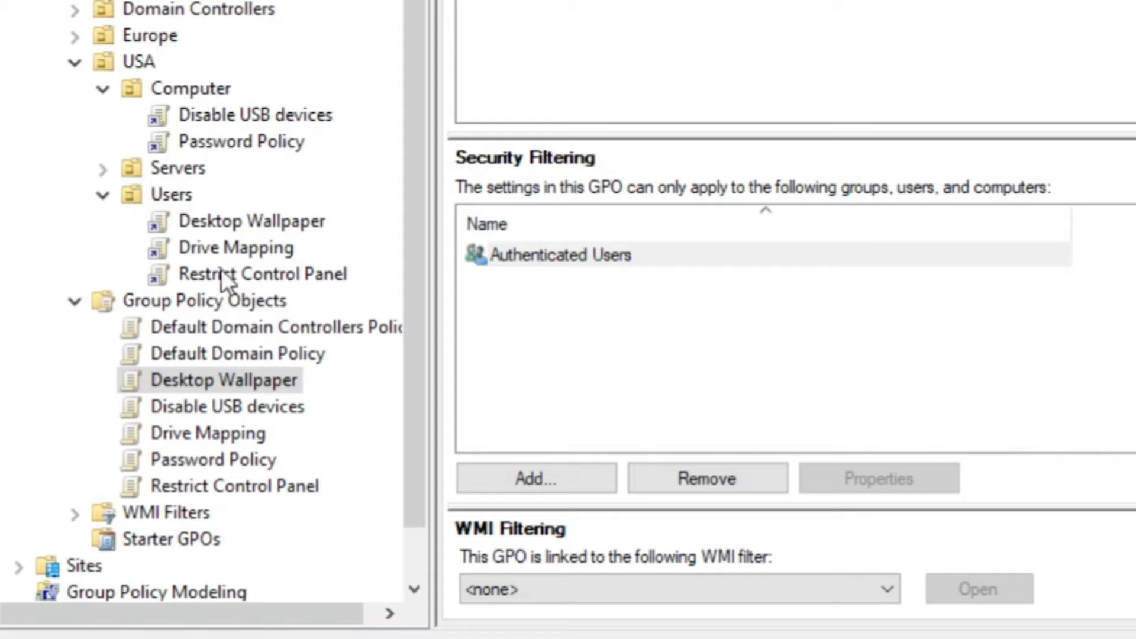
pyautogui.click(74, 301)
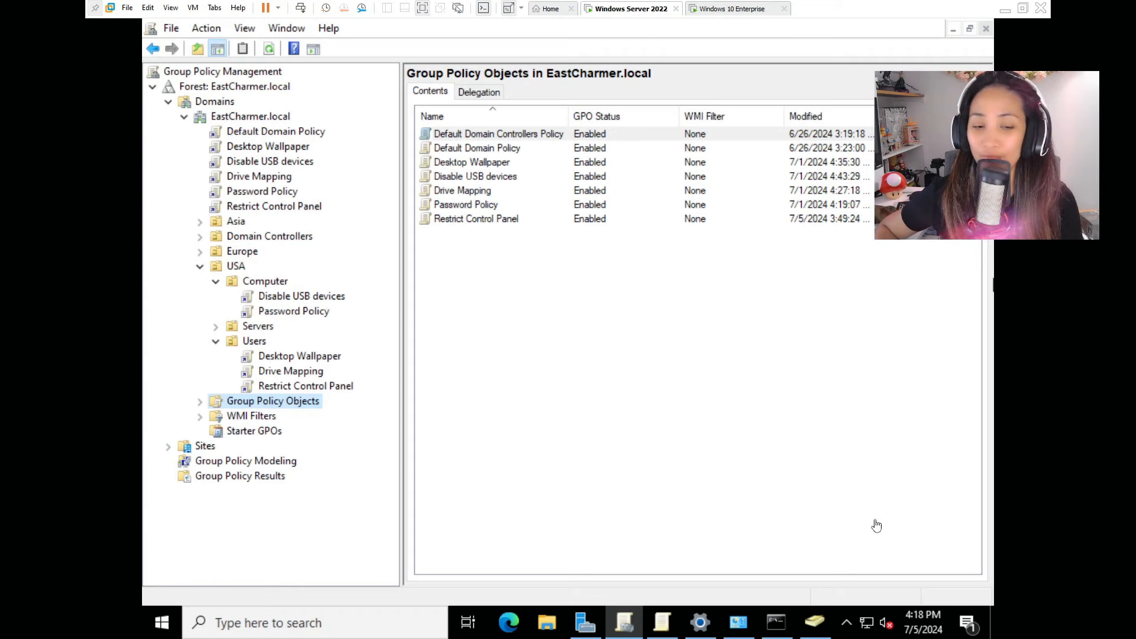
# In Active Directory Users and Computers, move COMP01 into the USA > Computer OU.
pyautogui.click(816, 624)
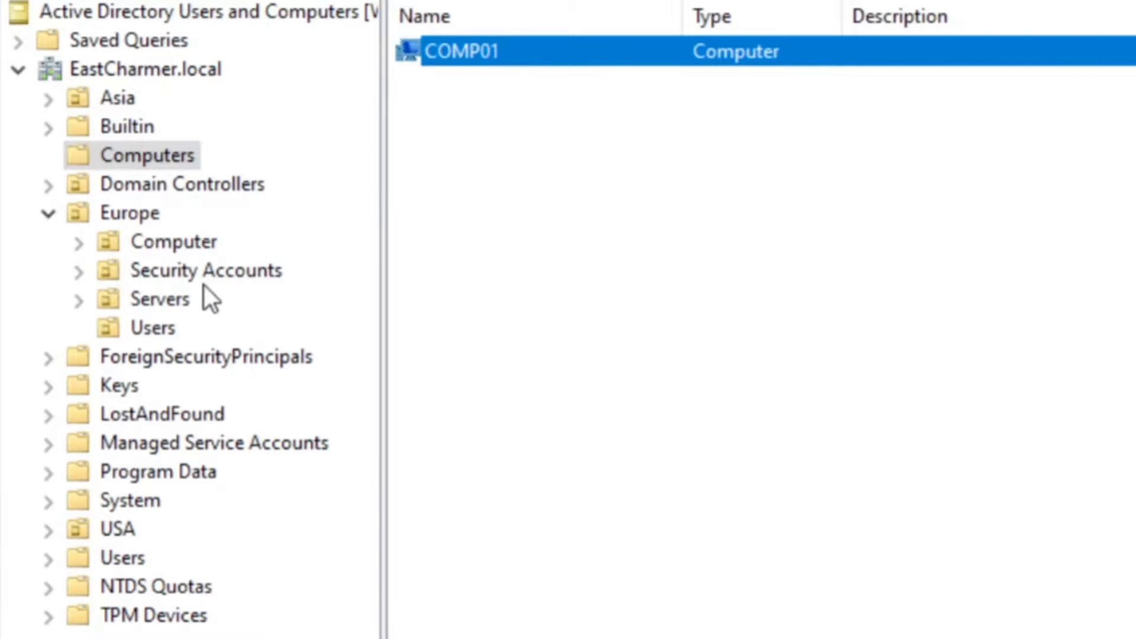
pyautogui.click(47, 529)
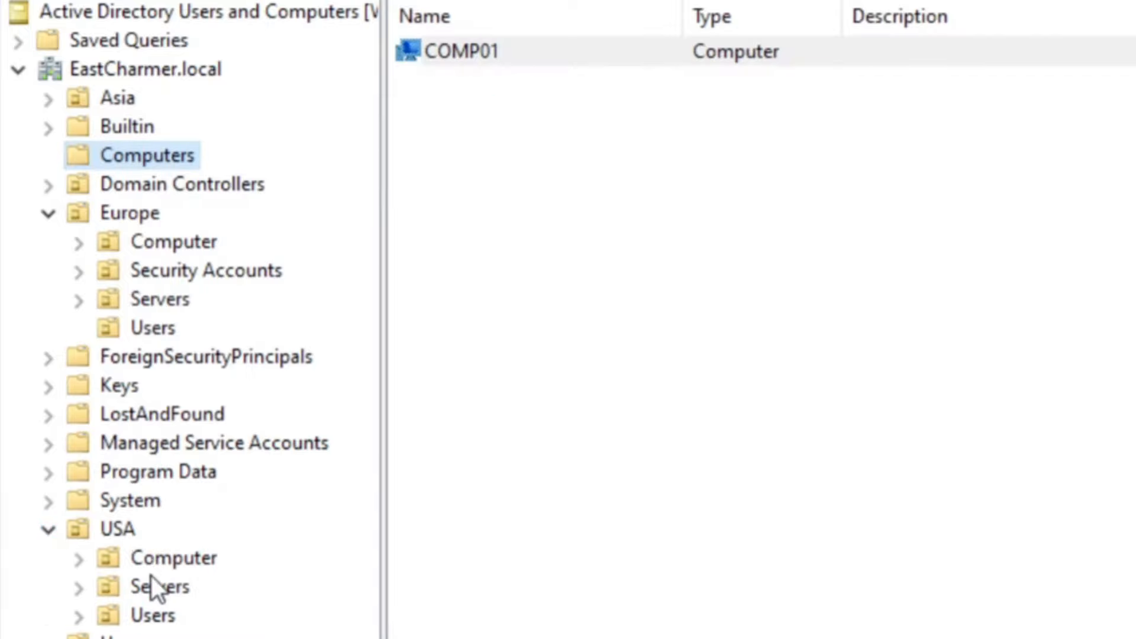
pyautogui.click(80, 568)
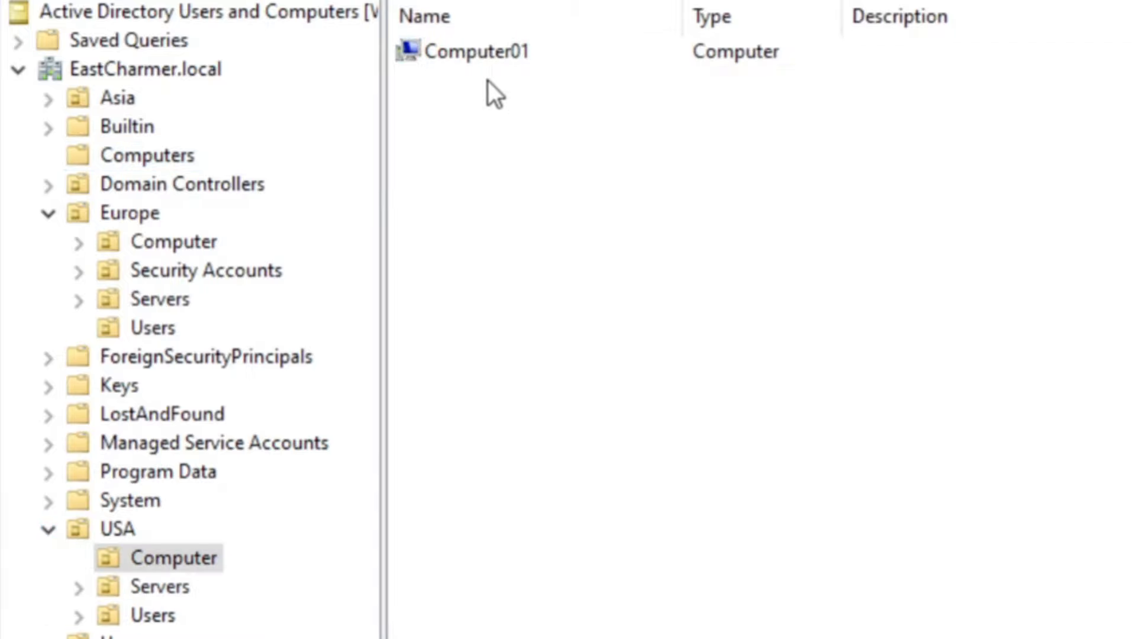
pyautogui.rightClick(517, 54)
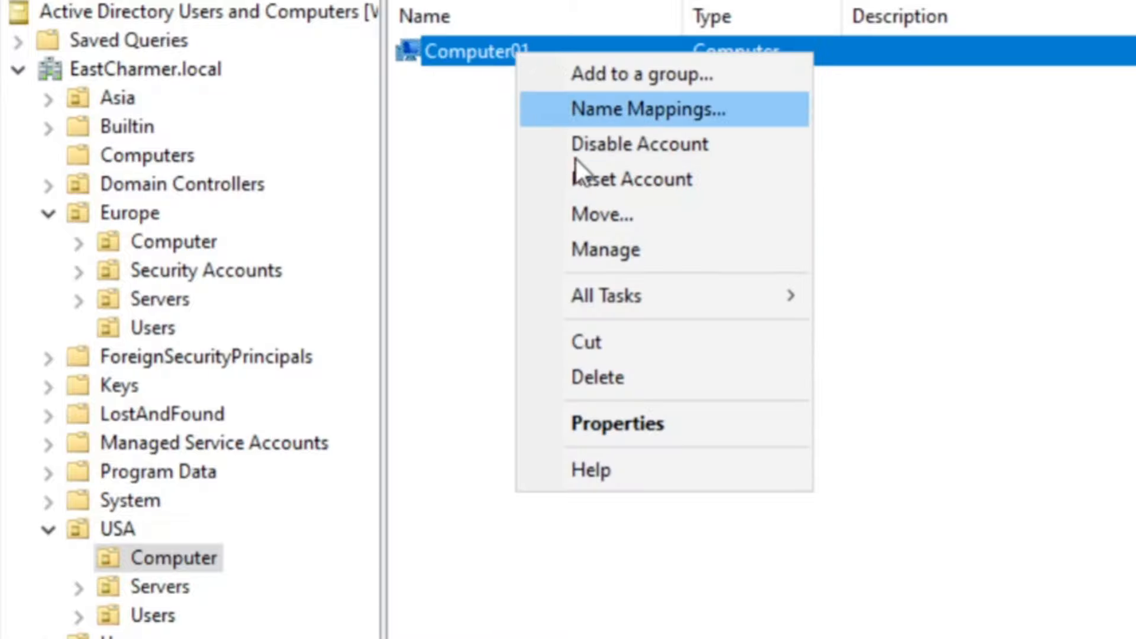
pyautogui.click(587, 216)
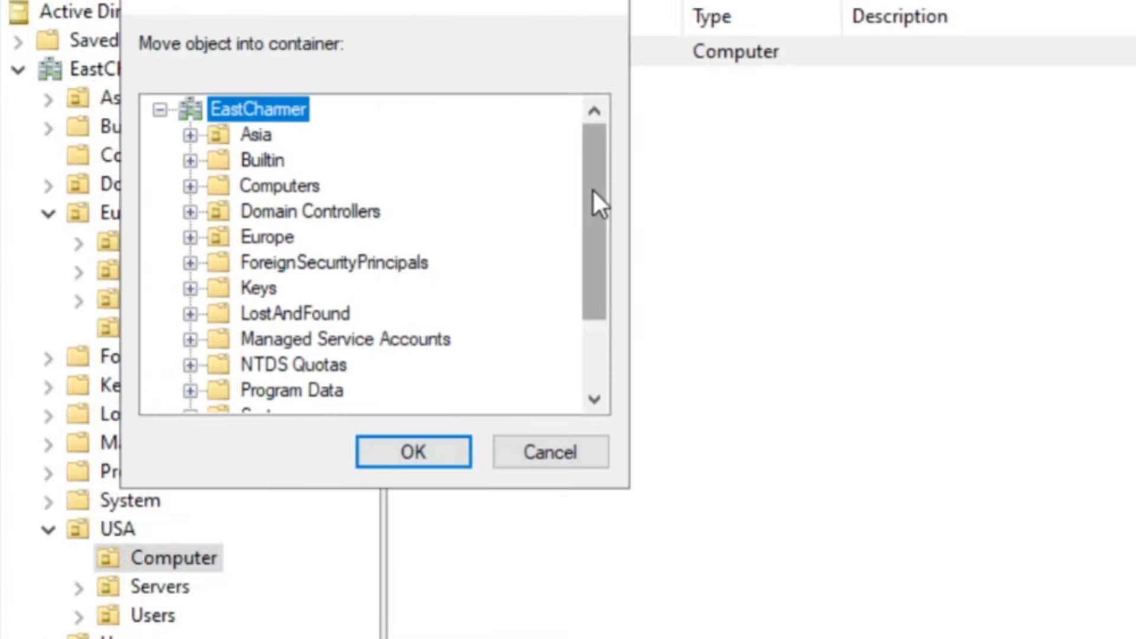
pyautogui.scroll(-2, 592, 188)
pyautogui.click(190, 365)
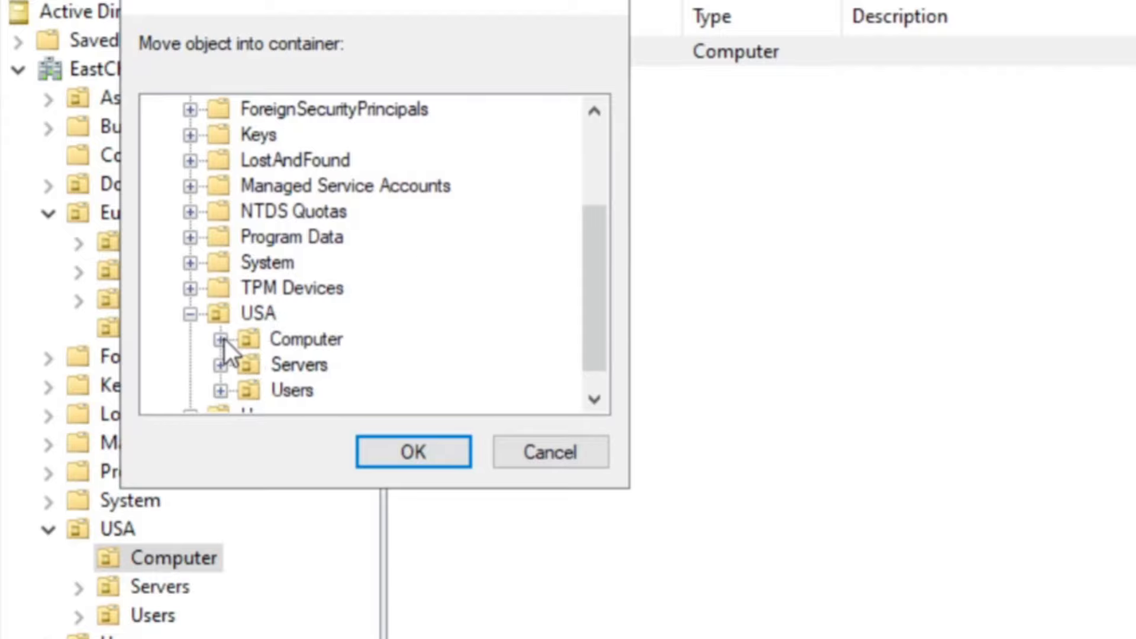
pyautogui.click(285, 339)
pyautogui.click(417, 447)
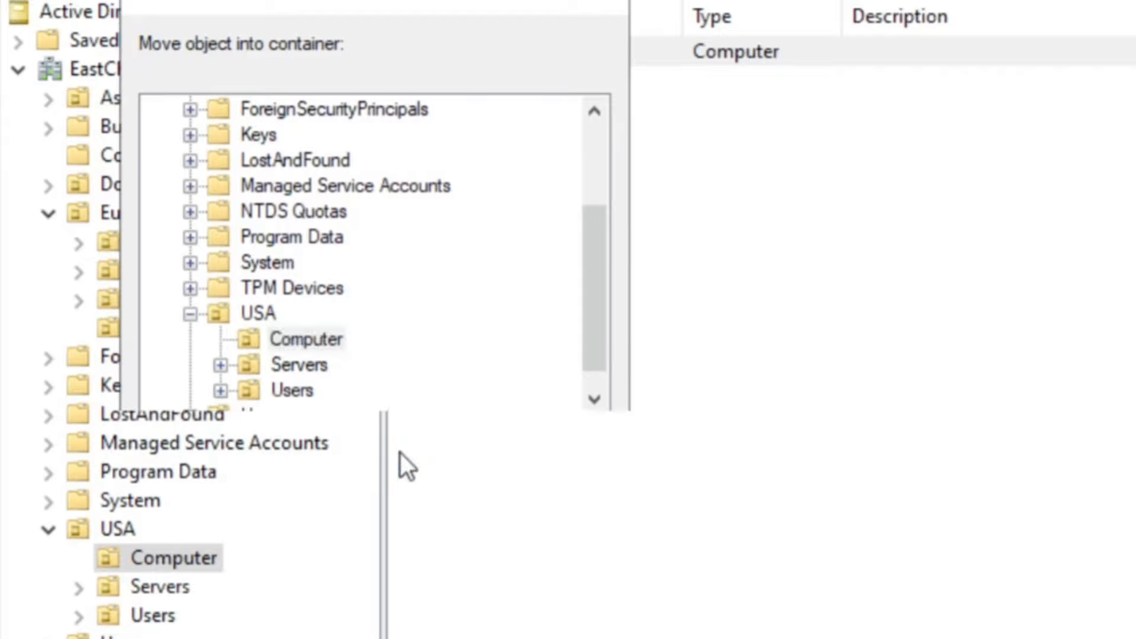
# Open and dismiss context menus in the USA Computer OU without choosing anything.
pyautogui.rightClick(617, 264)
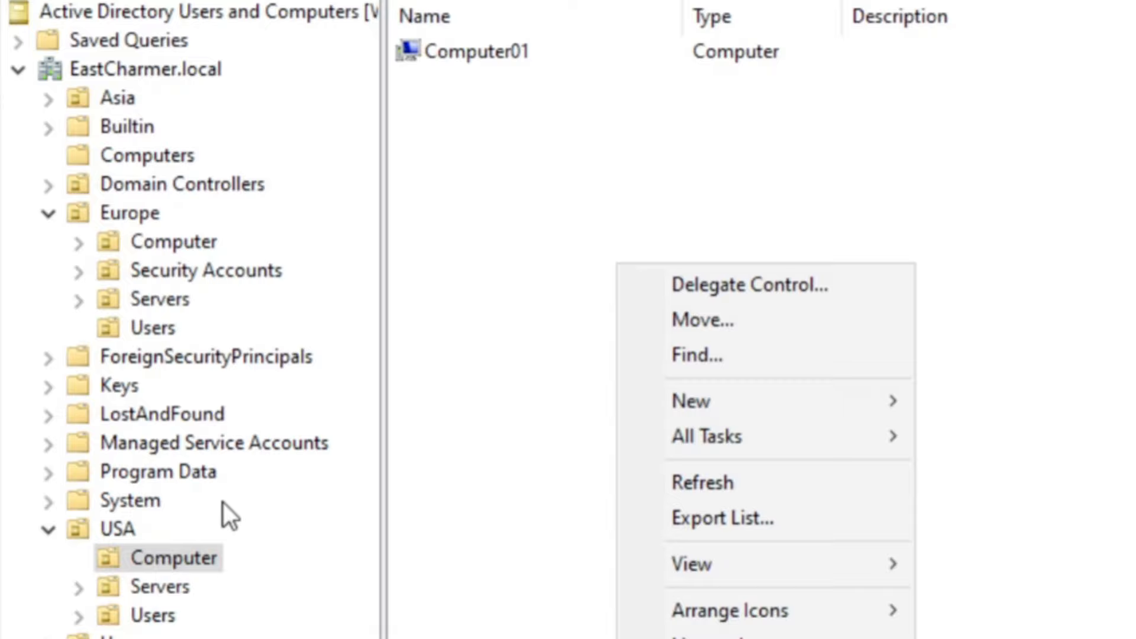
pyautogui.click(190, 560)
pyautogui.rightClick(555, 208)
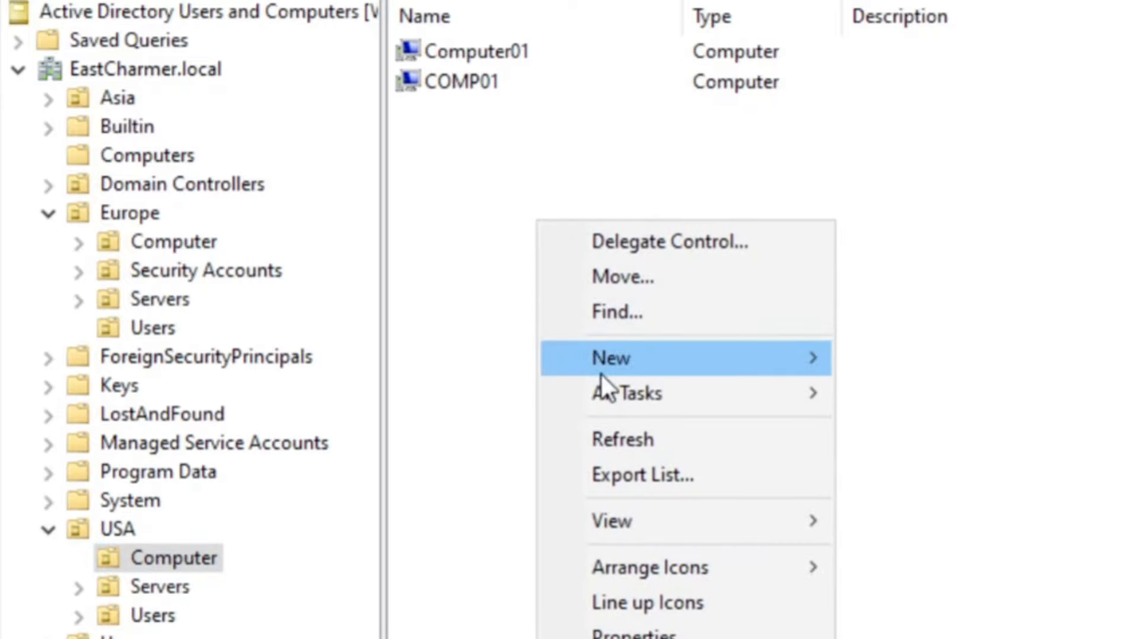
pyautogui.moveTo(610, 358)
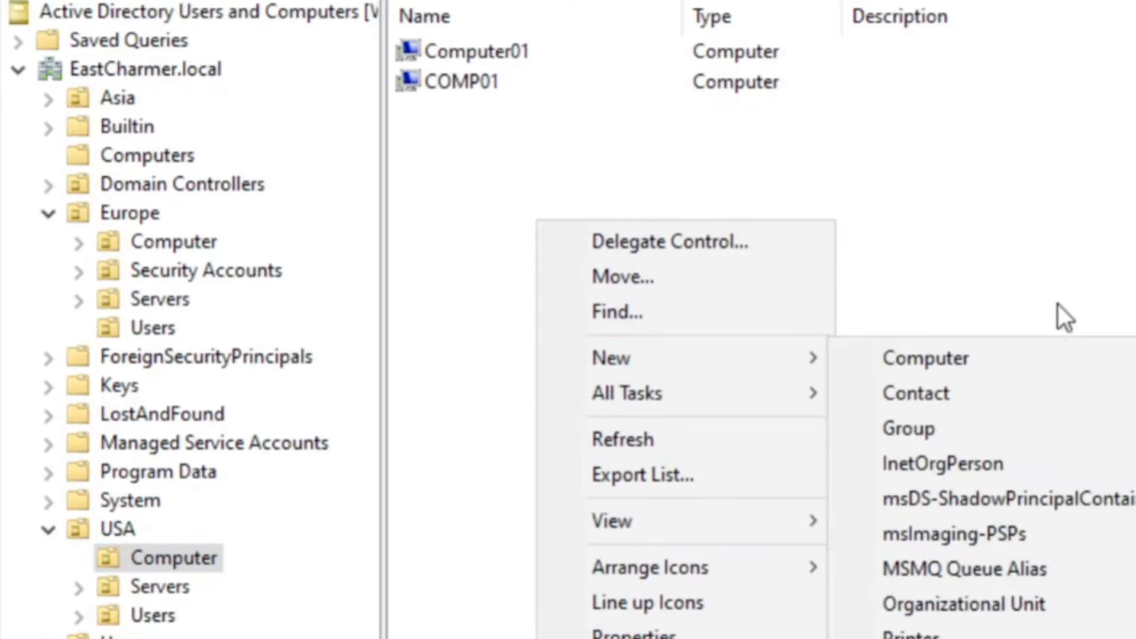
pyautogui.click(1057, 304)
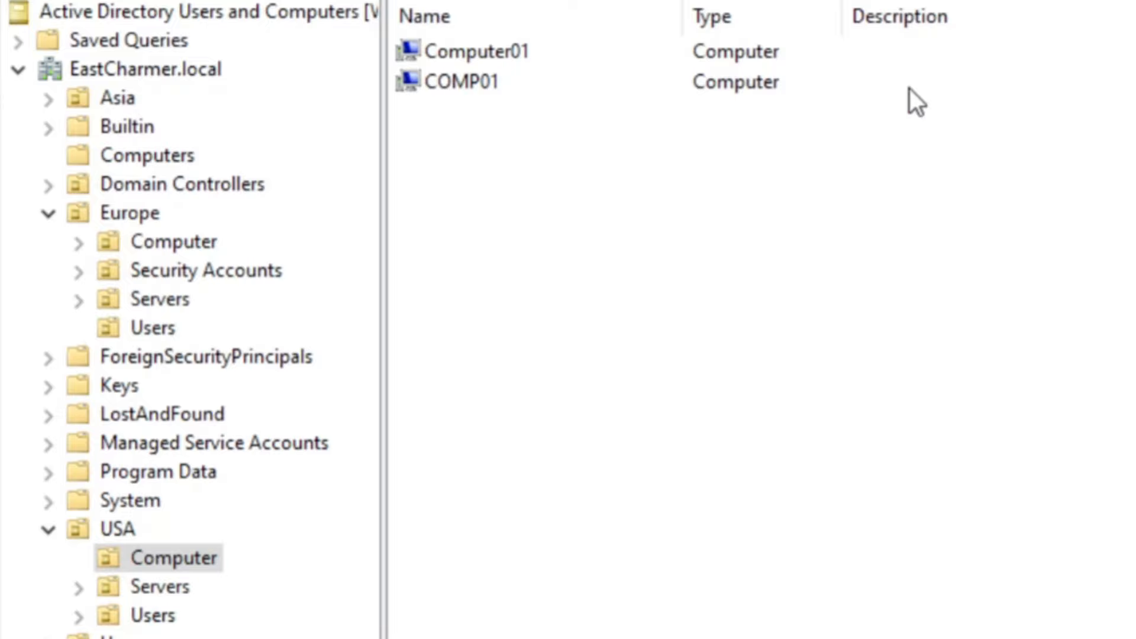
# Set COMP01's description to 'Shared Desktop' and apply it.
pyautogui.doubleClick(509, 81)
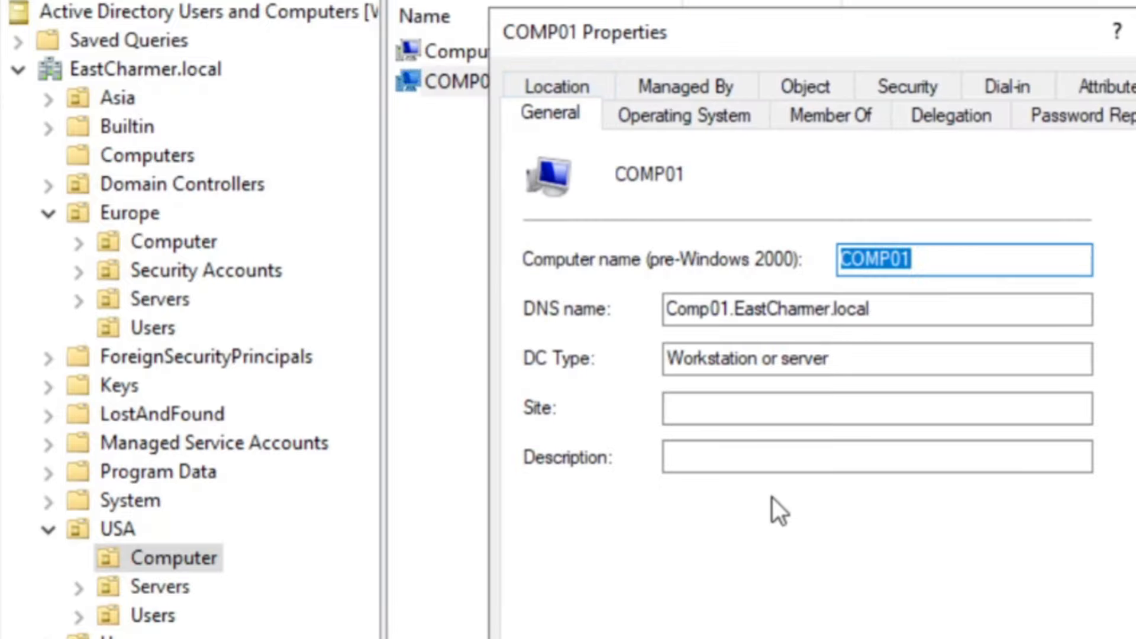
pyautogui.click(791, 463)
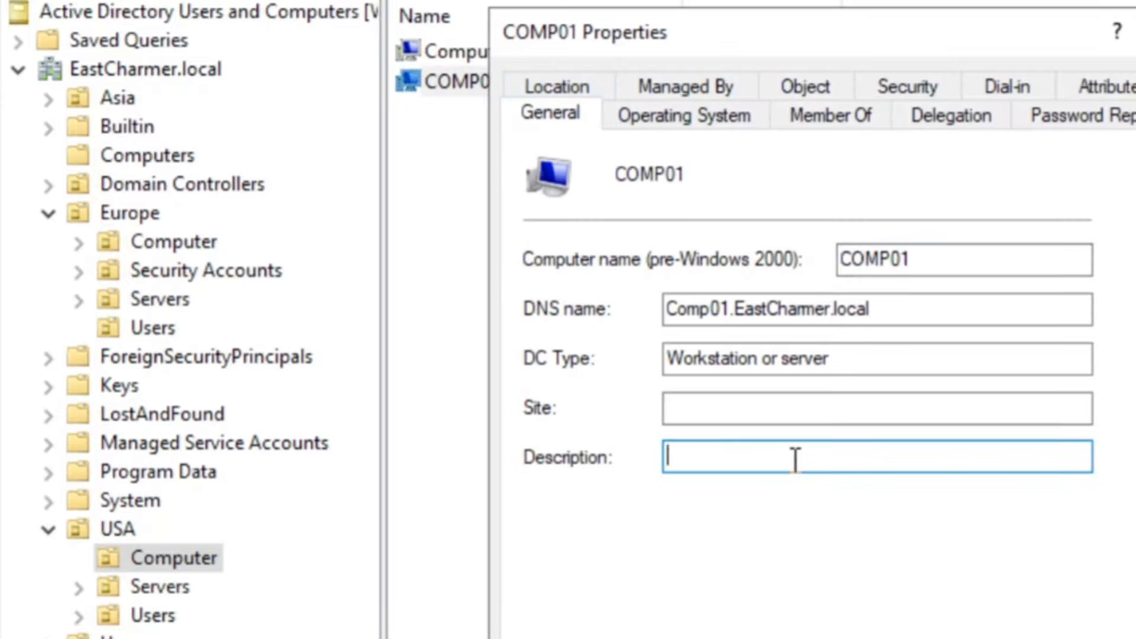
pyautogui.write('Shared Desktop')
pyautogui.press('Return')
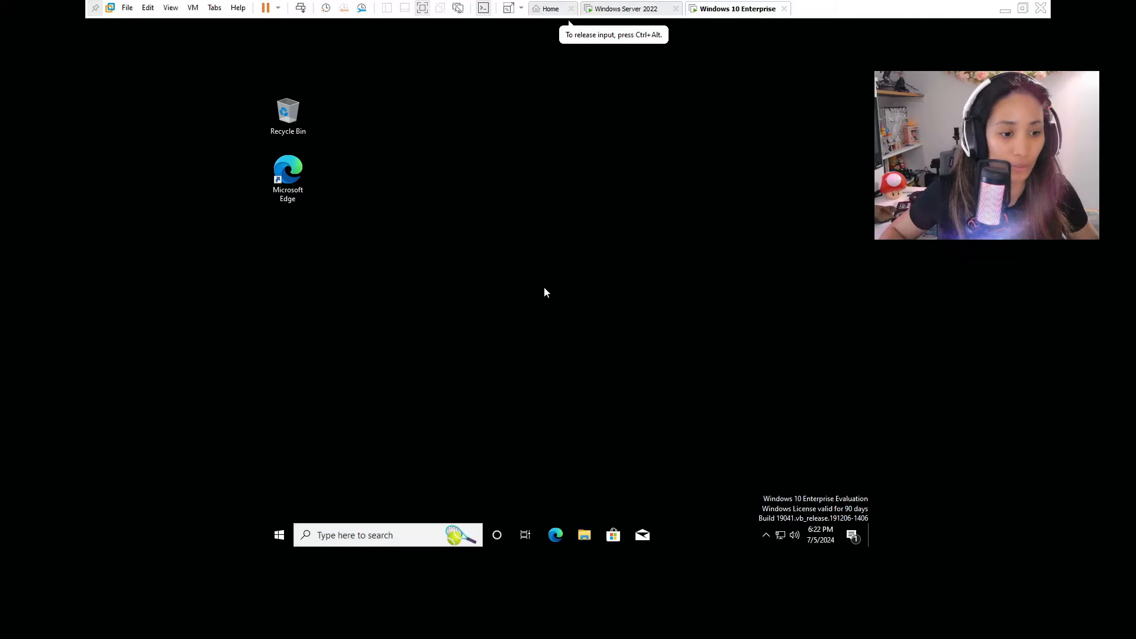
pyautogui.click(388, 536)
pyautogui.write('control panel')
pyautogui.press('Return')
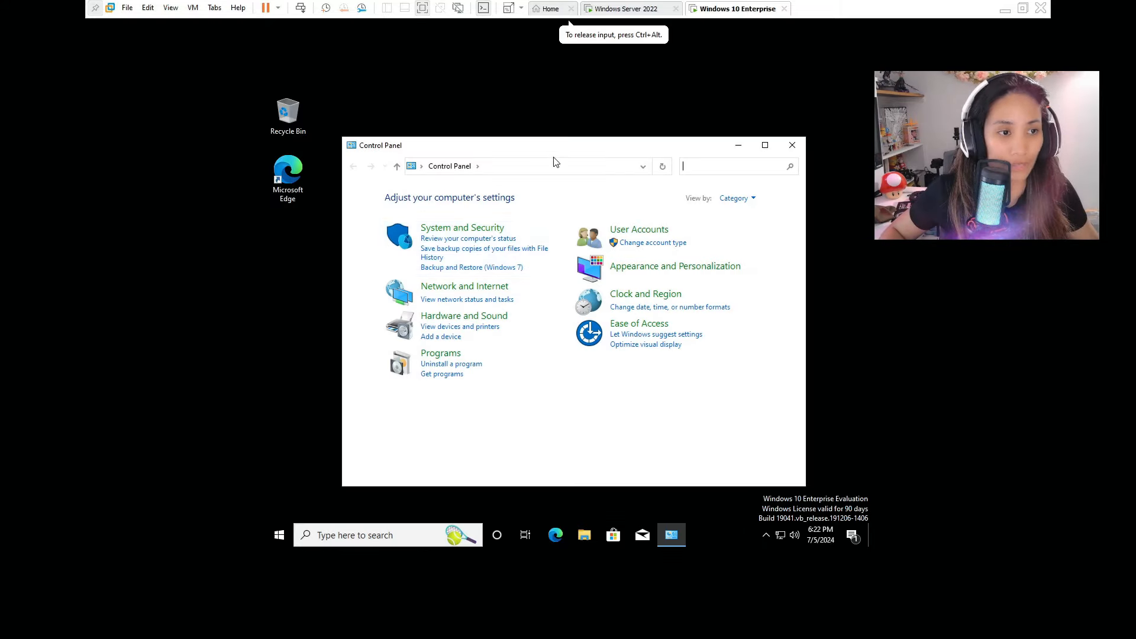
pyautogui.moveTo(558, 152); pyautogui.dragTo(603, 109)
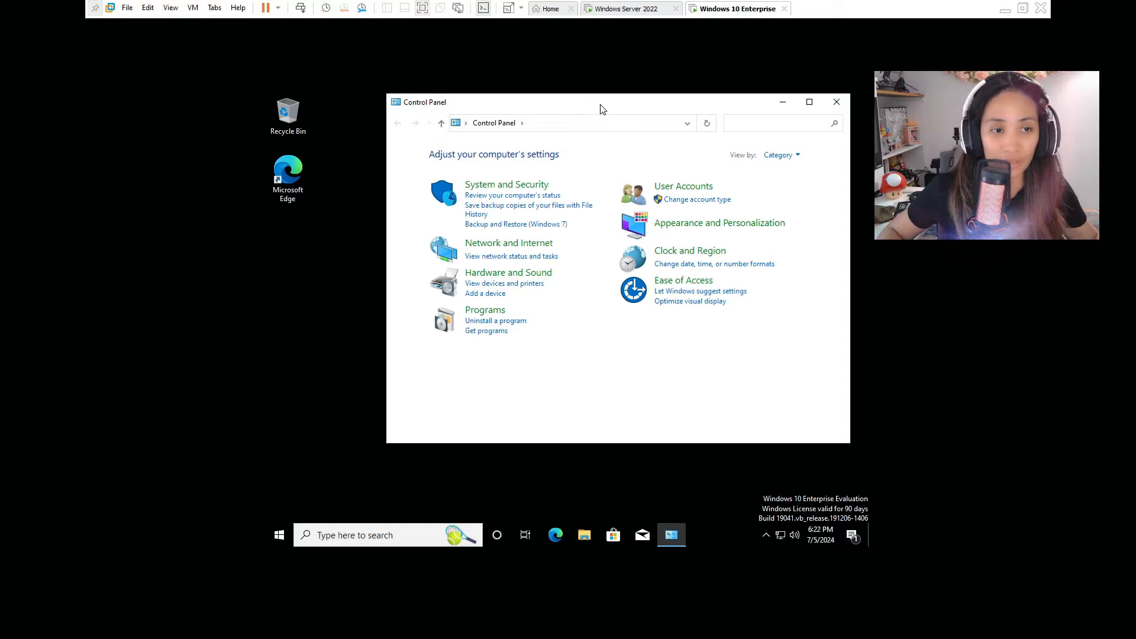
pyautogui.click(836, 105)
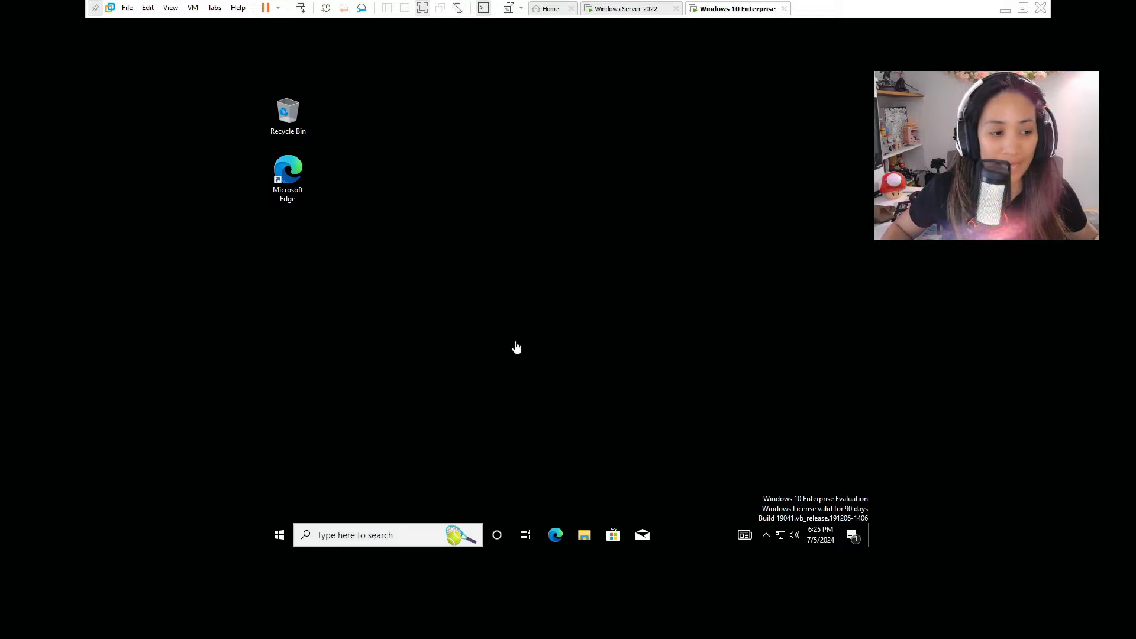
# Open Command Prompt via search and run 'gpupdate /force' on the Windows 10 client.
pyautogui.click(402, 541)
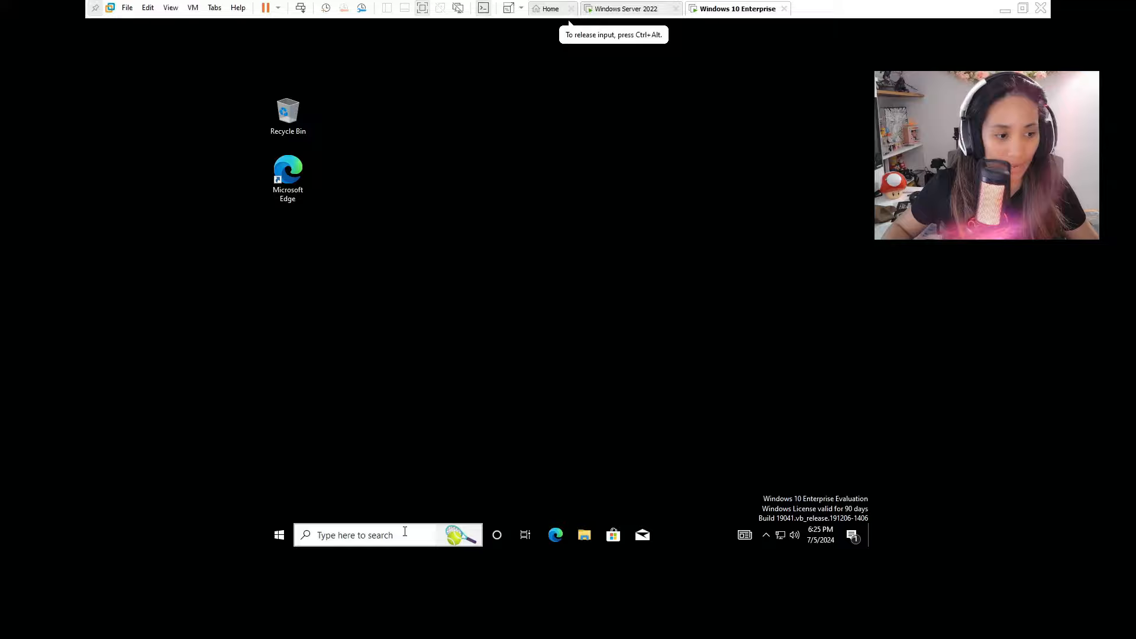
pyautogui.click(405, 531)
pyautogui.write('cmd')
pyautogui.press('Return')
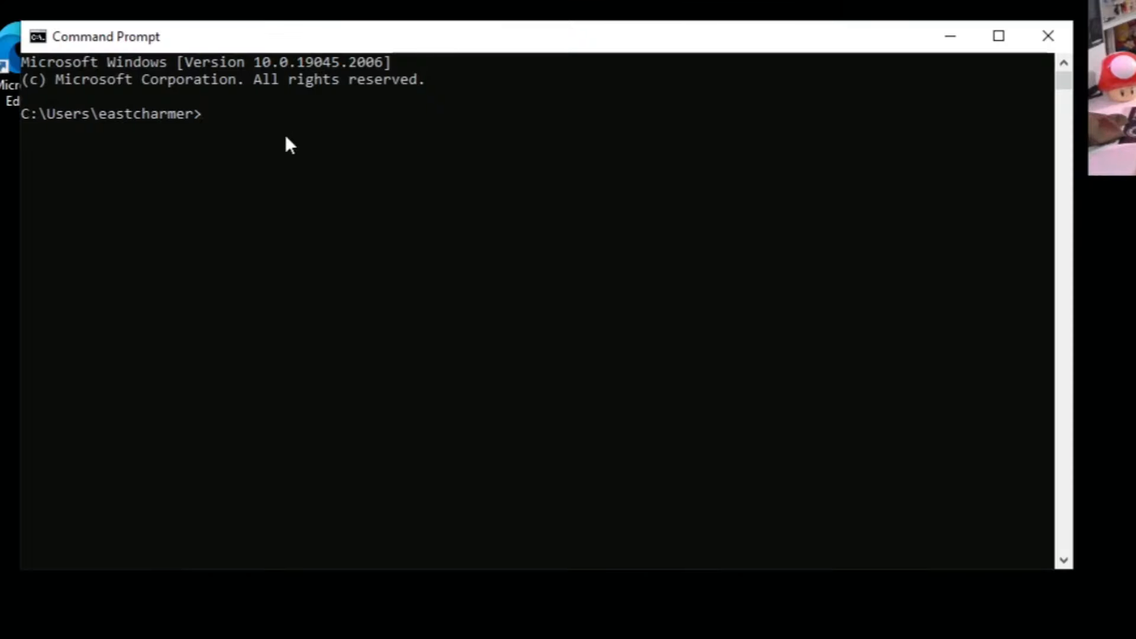
pyautogui.write('gpupdate ')
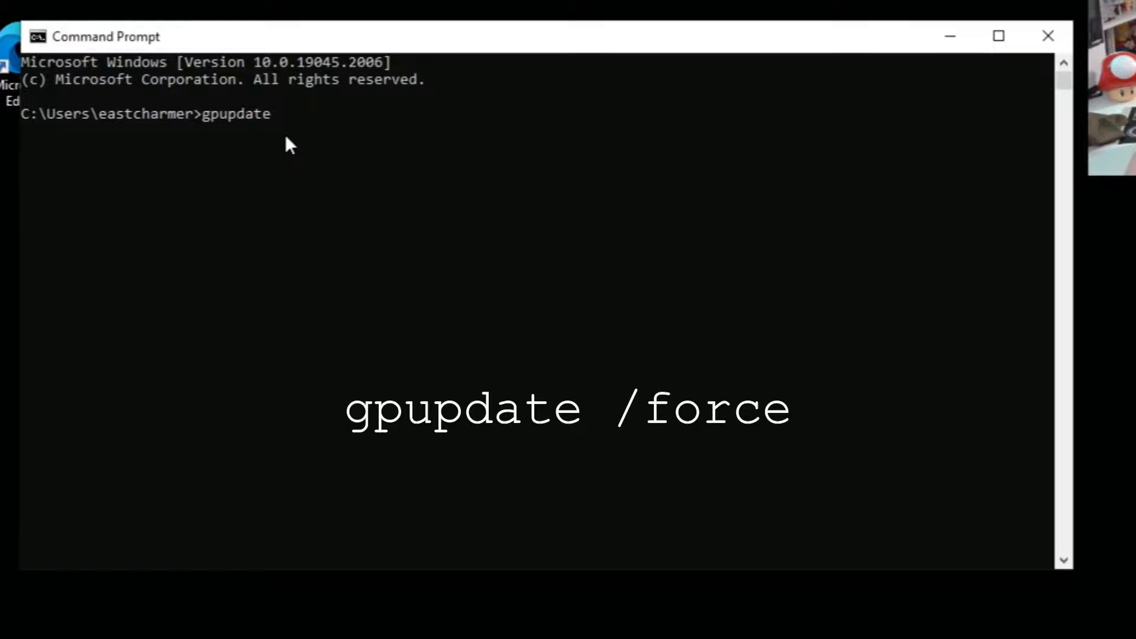
pyautogui.write('/force')
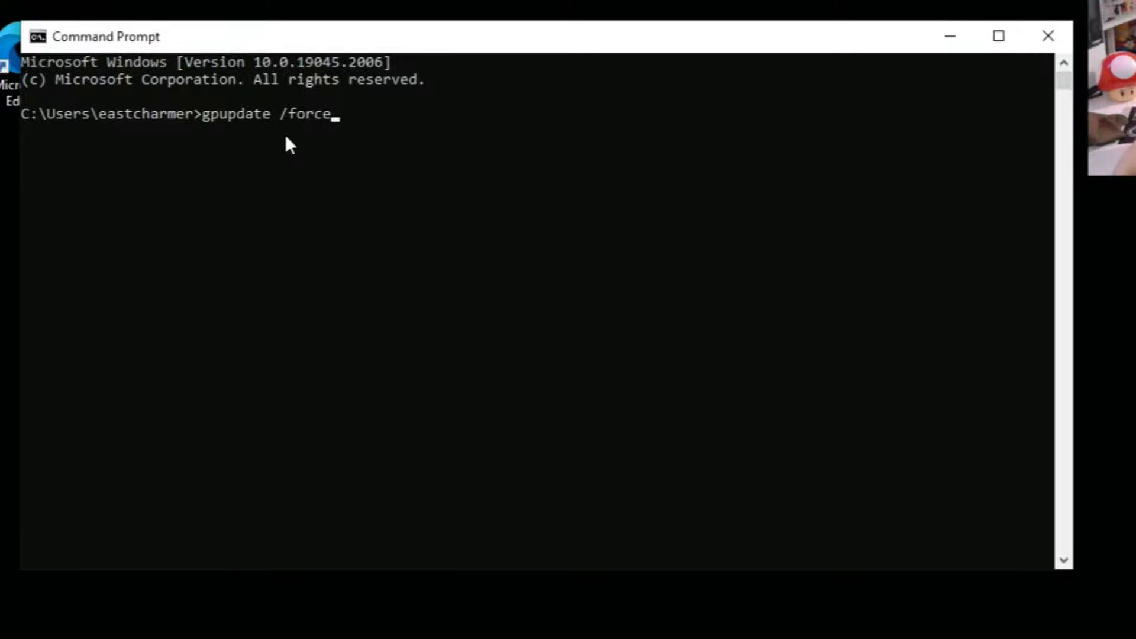
pyautogui.press('Return')
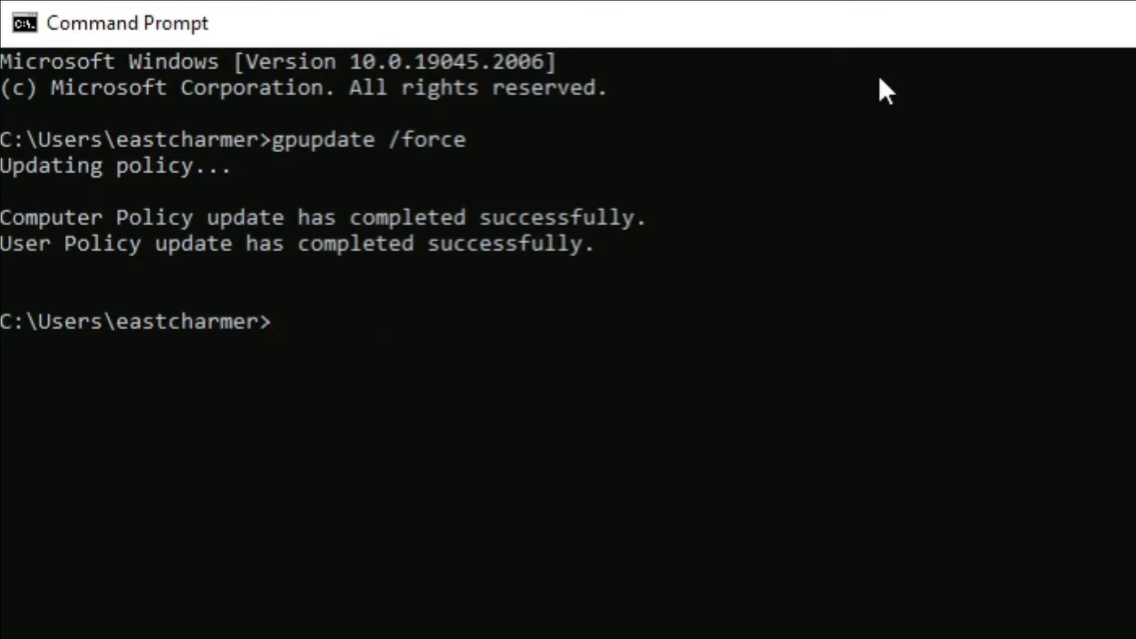
pyautogui.press('super')
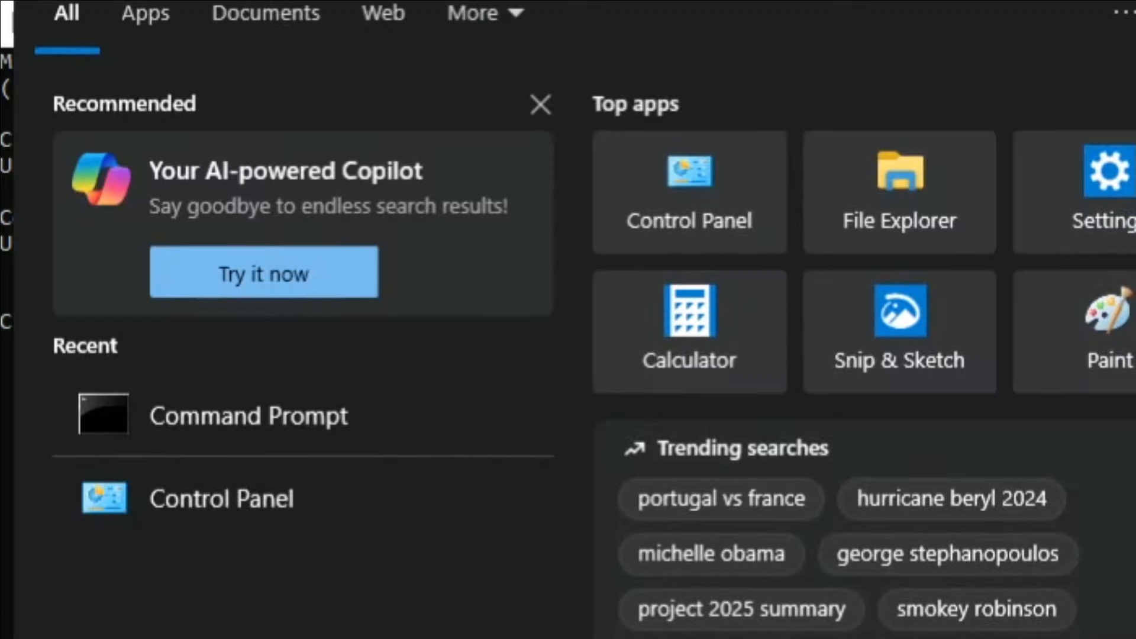
# Search for 'control panel', launch it, and dismiss the Restrictions error that blocks it.
pyautogui.write('control panel')
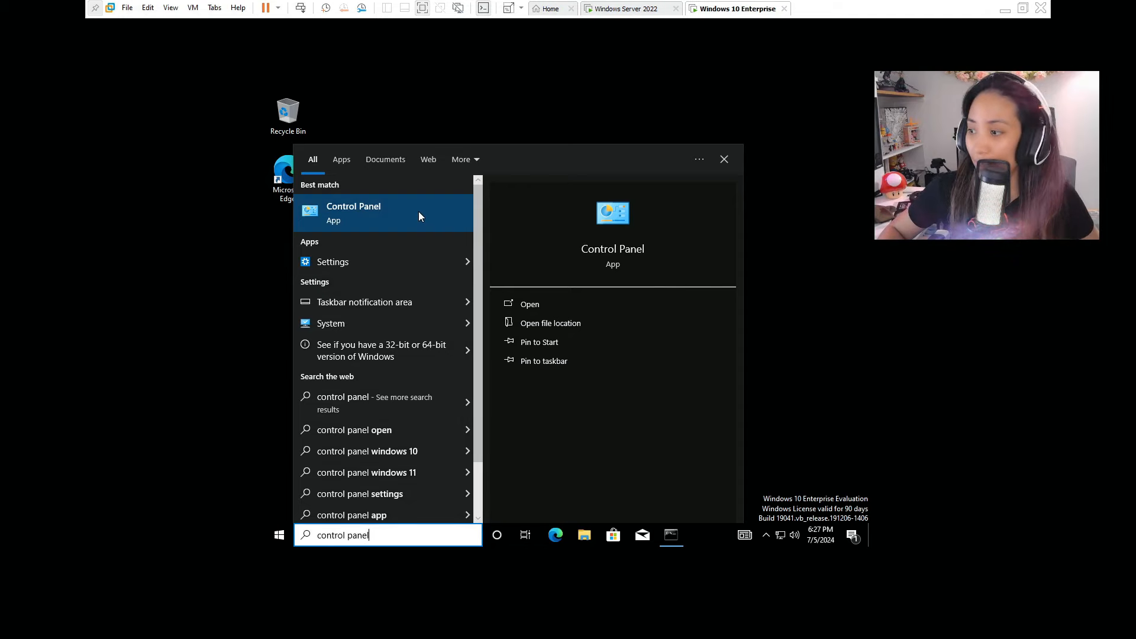
pyautogui.click(420, 215)
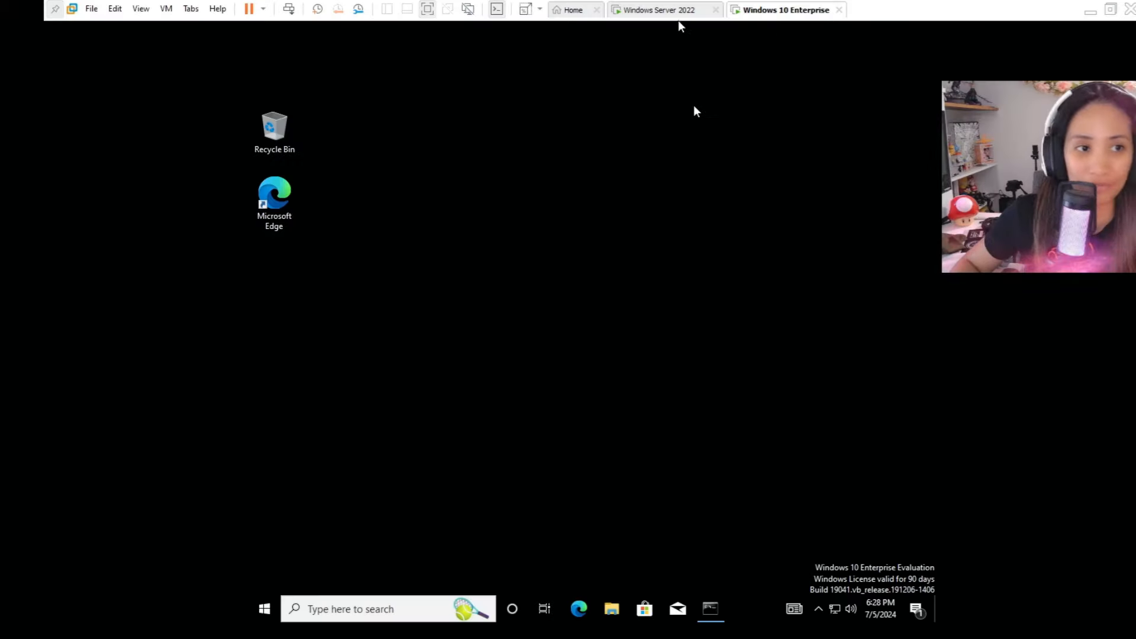
pyautogui.click(677, 14)
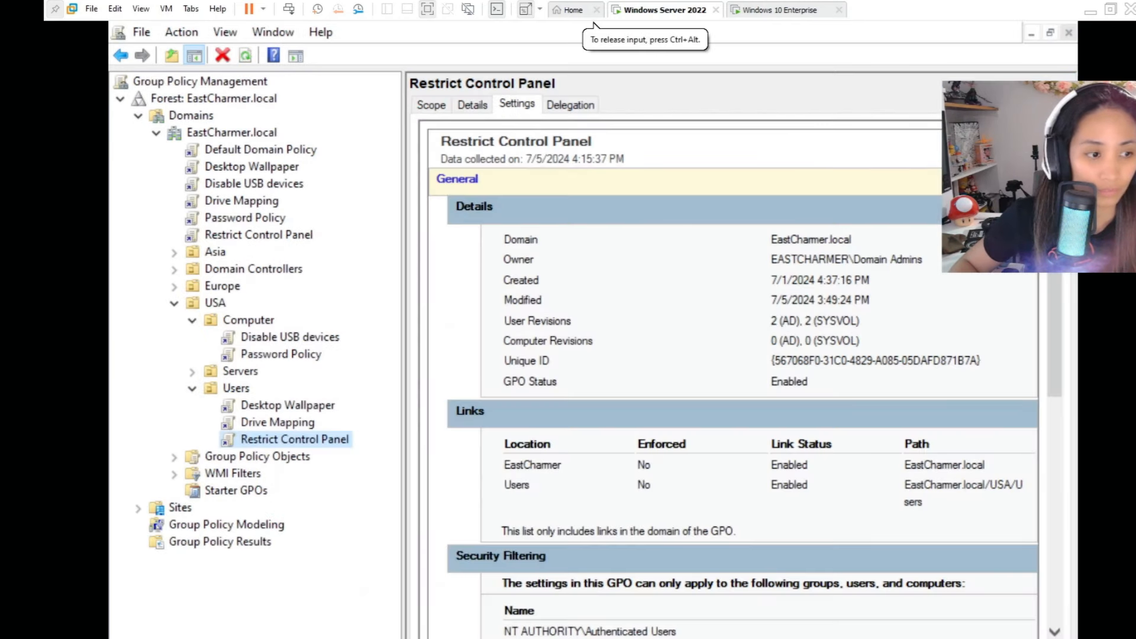
# View the Drive Mapping GPO report, close the IE security prompt, and switch to the Windows 10 VM.
pyautogui.click(297, 421)
pyautogui.click(755, 224)
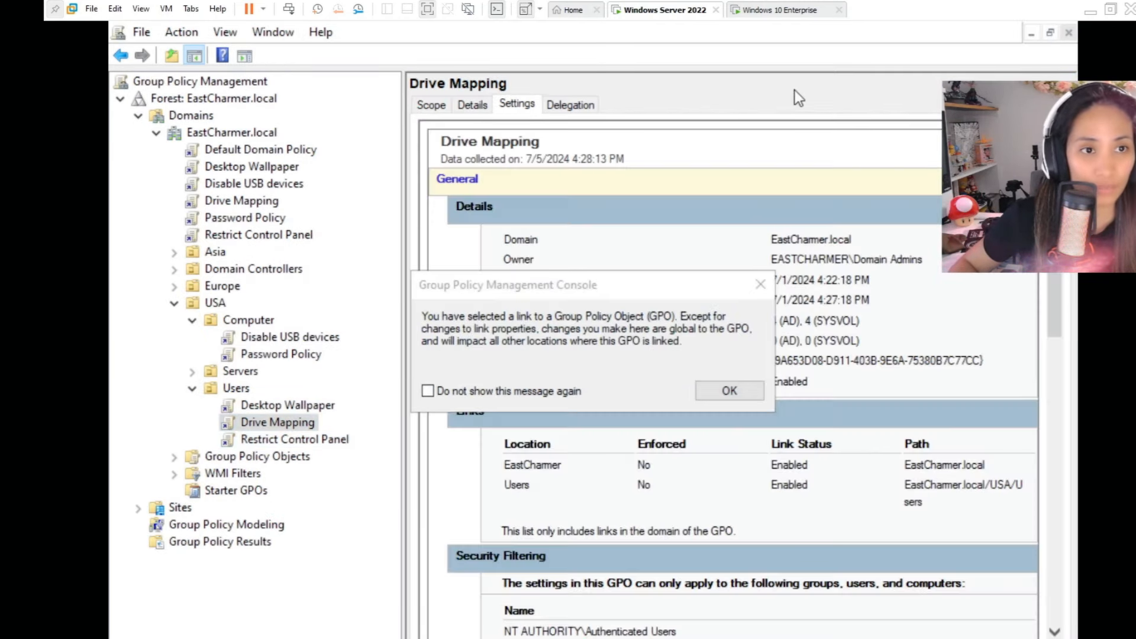
pyautogui.click(781, 11)
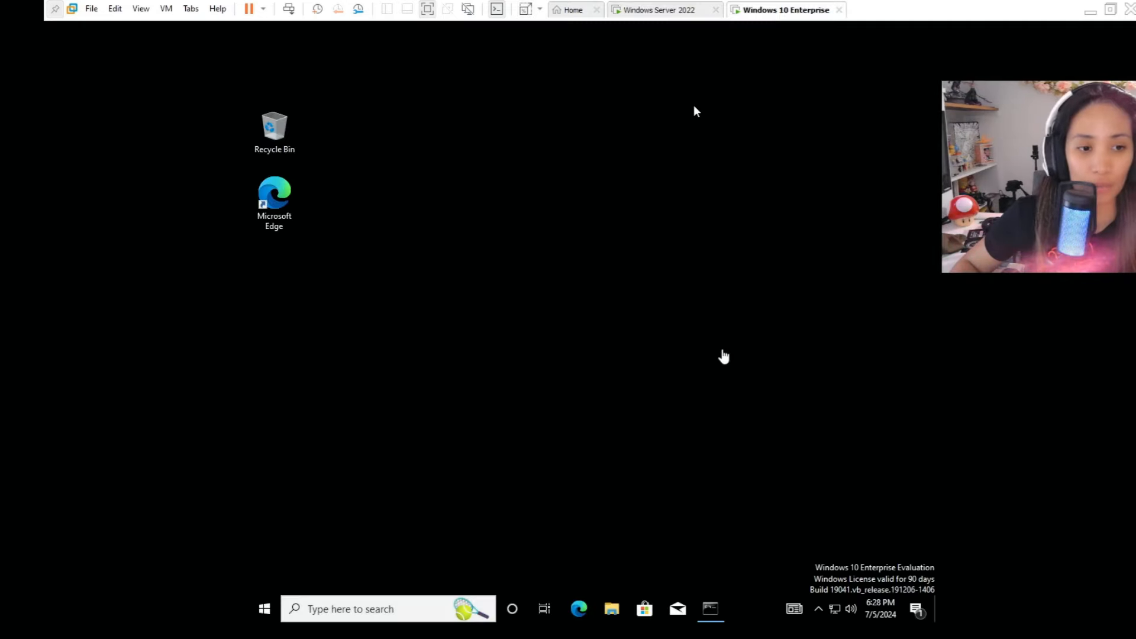